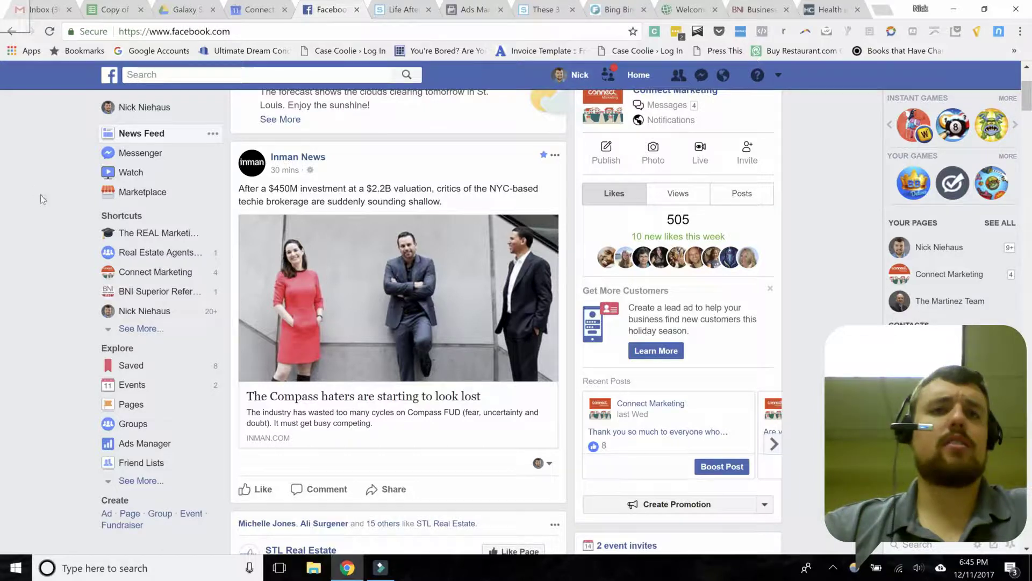
Step: Open Ads Manager from the Explore section of Facebook's left sidebar
{"action": "left_click", "coordinate": [117, 451]}
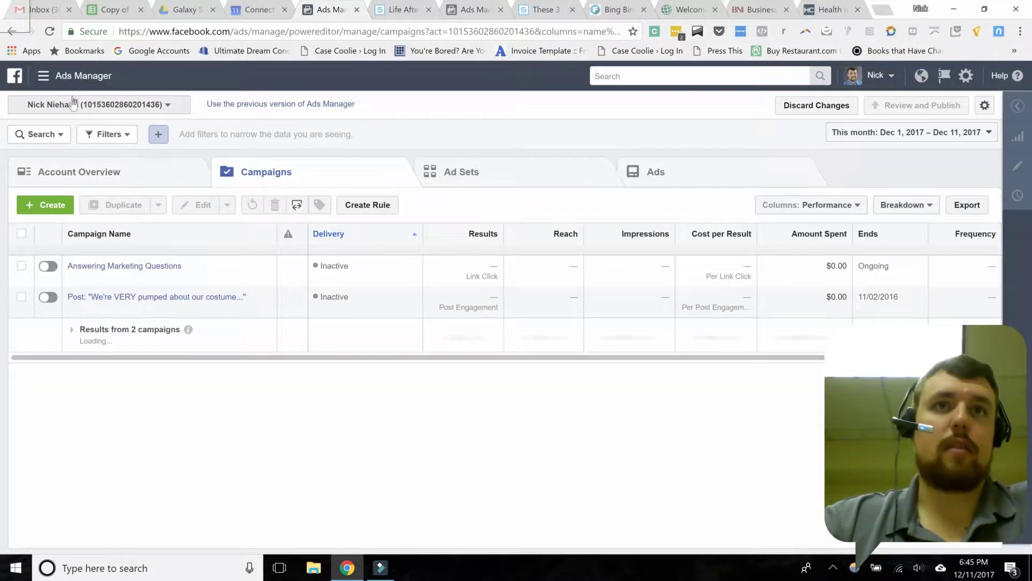
Step: Switch to the Connect Home Solutions LLC ad account and start a new campaign
{"action": "left_click", "coordinate": [74, 103]}
{"action": "scroll", "coordinate": [118, 394], "scroll_direction": "down", "scroll_amount": 1}
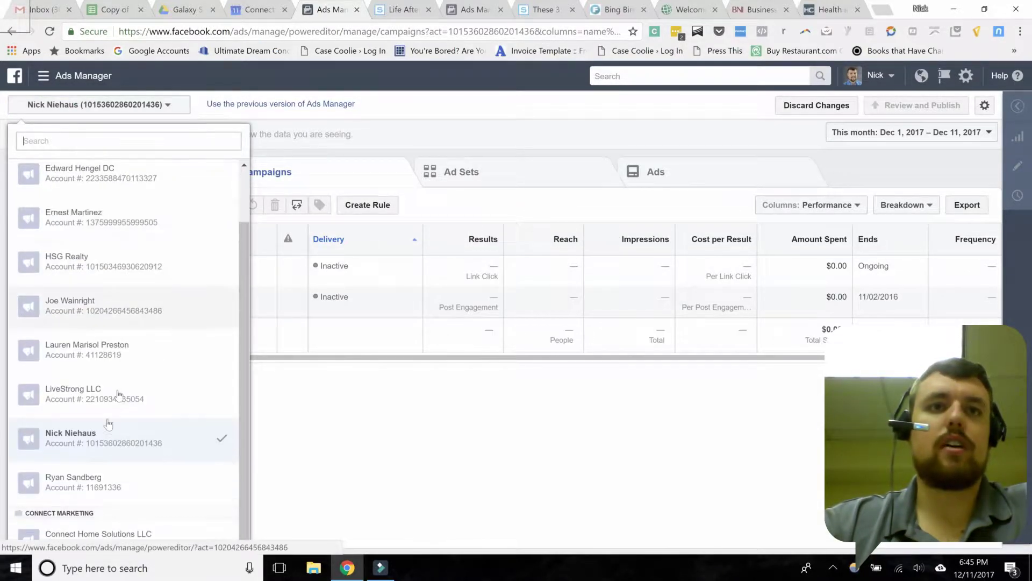
{"action": "left_click", "coordinate": [84, 532]}
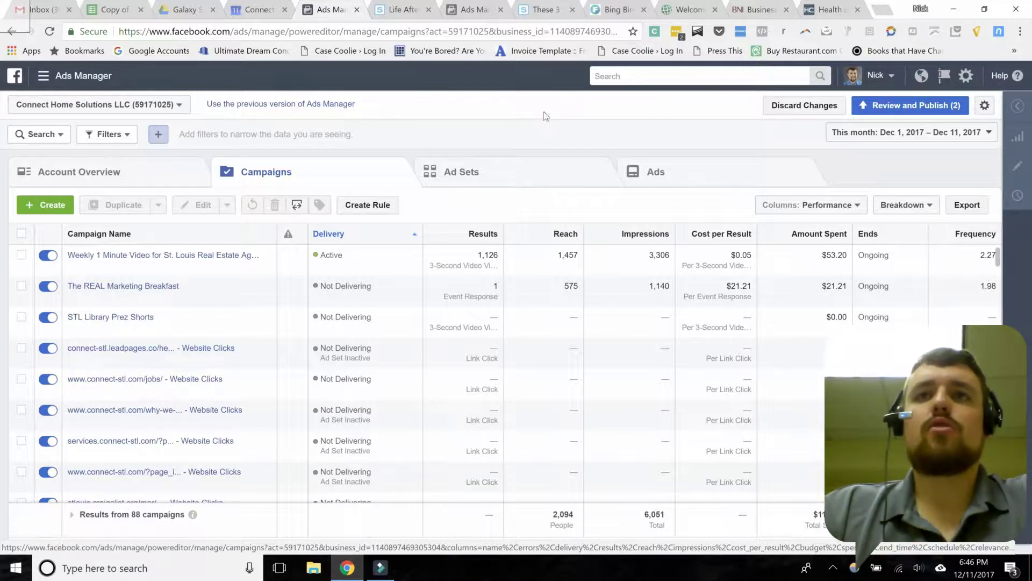
{"action": "left_click", "coordinate": [31, 209]}
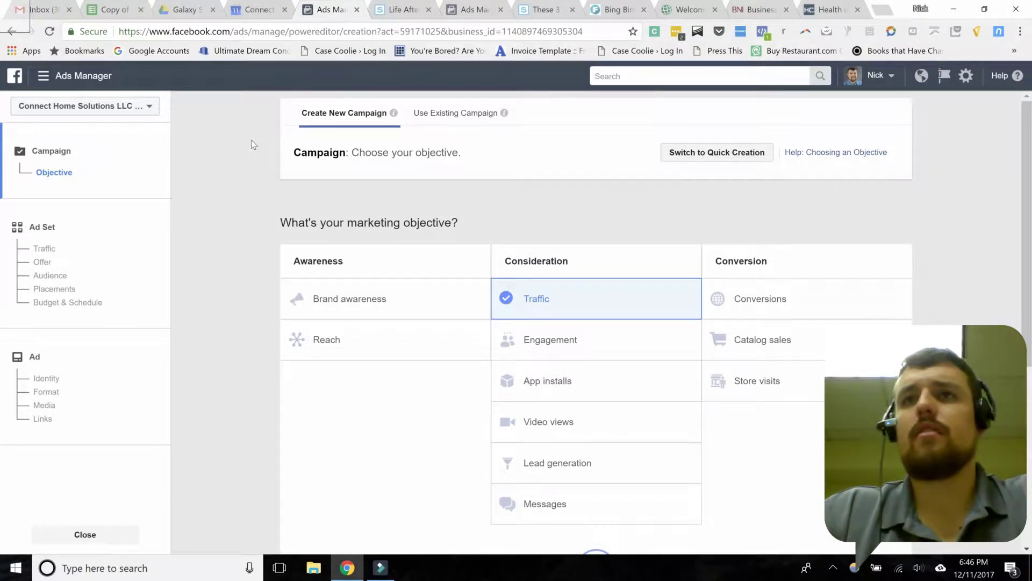
Step: Pick Video views under Consideration as the campaign's marketing objective
{"action": "scroll", "coordinate": [250, 141], "scroll_direction": "down", "scroll_amount": 2}
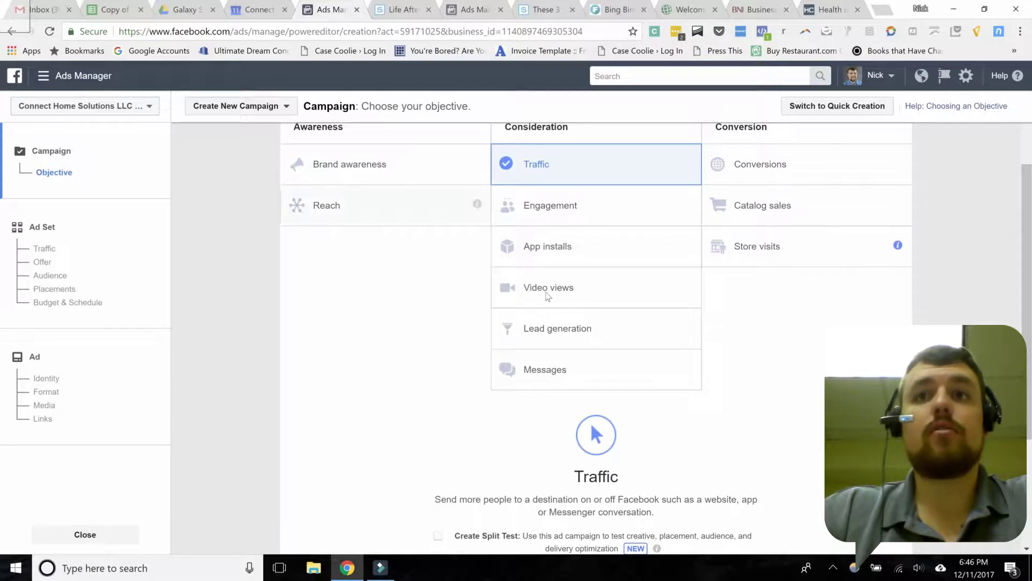
{"action": "left_click", "coordinate": [579, 286]}
{"action": "scroll", "coordinate": [461, 273], "scroll_direction": "down", "scroll_amount": 3}
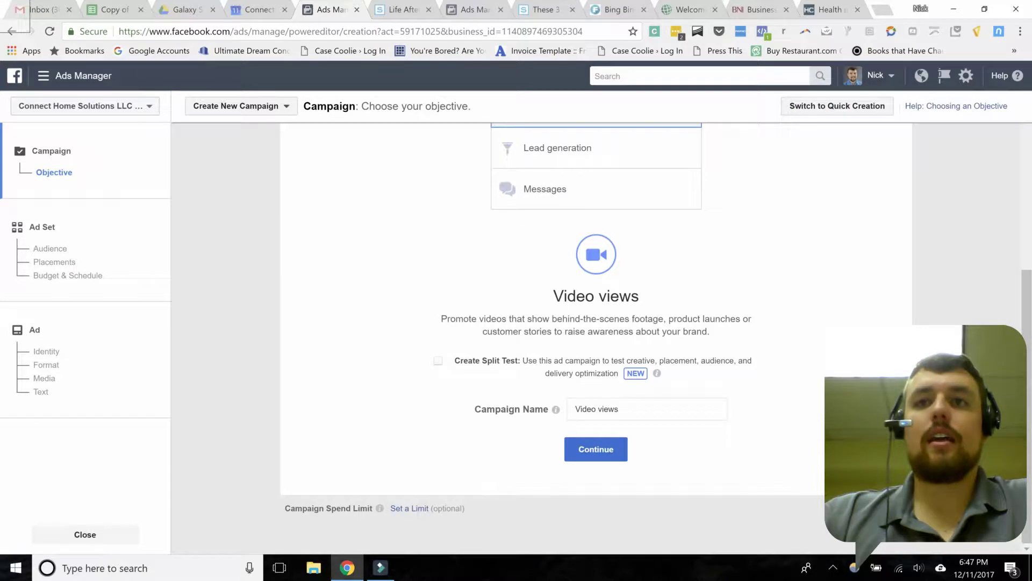
Step: Name the campaign 'Connect Marketing | Video Views | Don't Boost Posts Video' and continue to the ad set
{"action": "triple_click", "coordinate": [624, 407]}
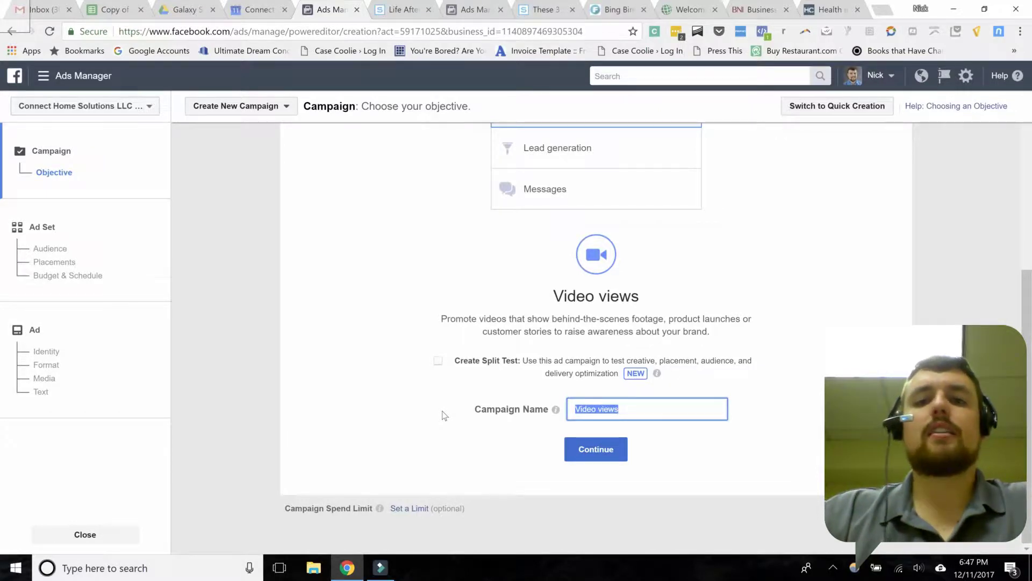
{"action": "type", "text": "Con"}
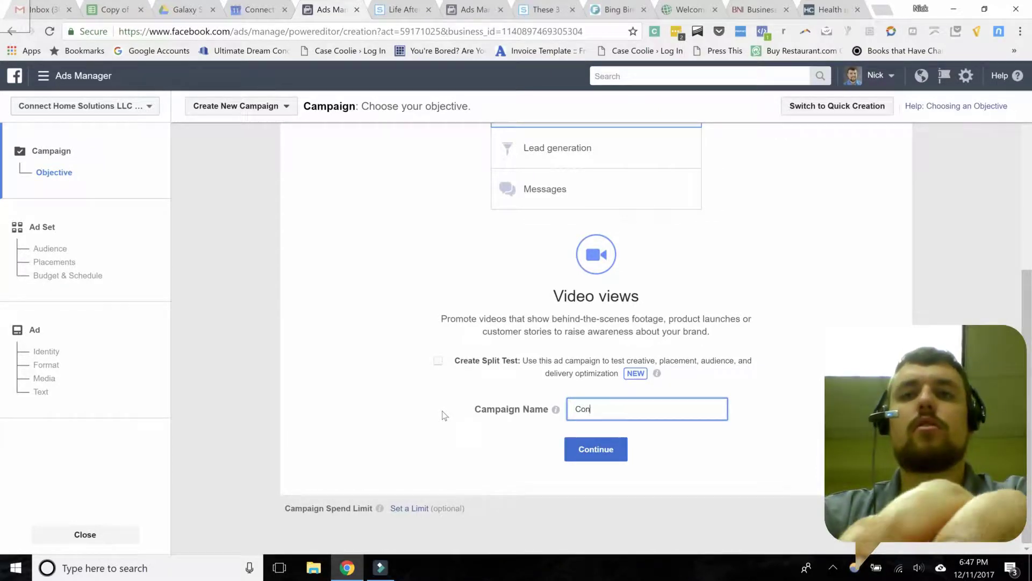
{"action": "type", "text": "nect Marketing"}
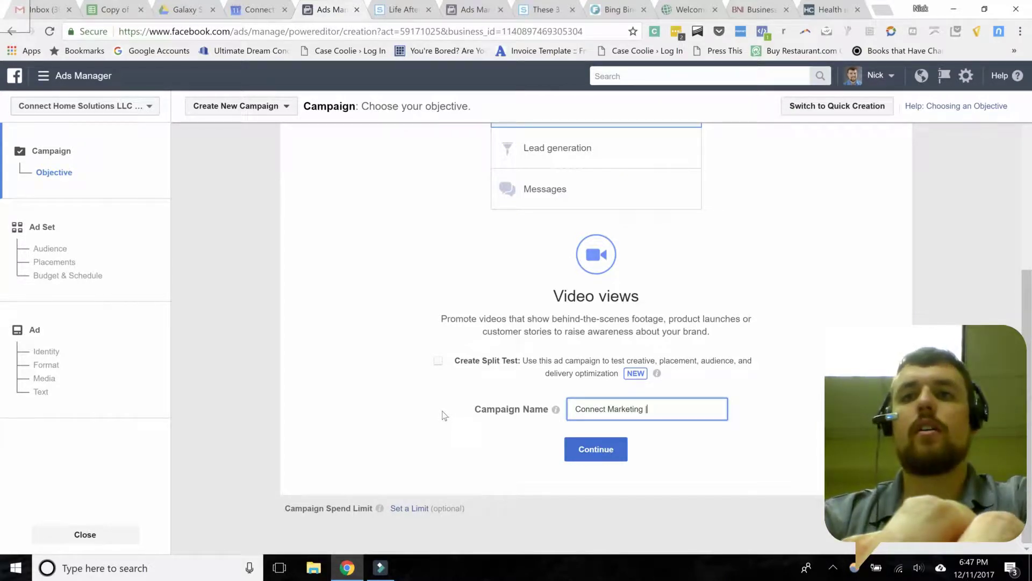
{"action": "type", "text": " |"}
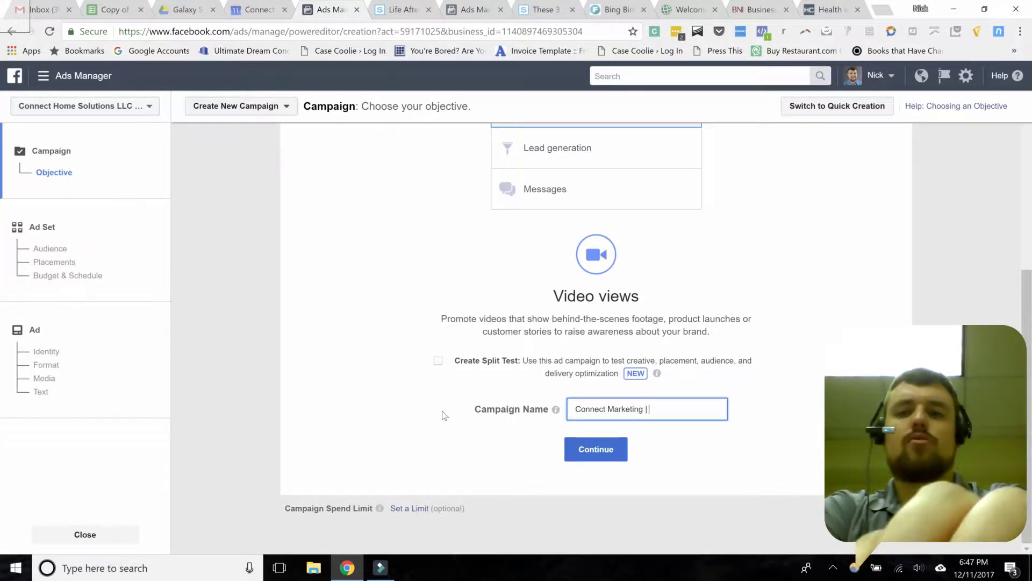
{"action": "type", "text": " Video"}
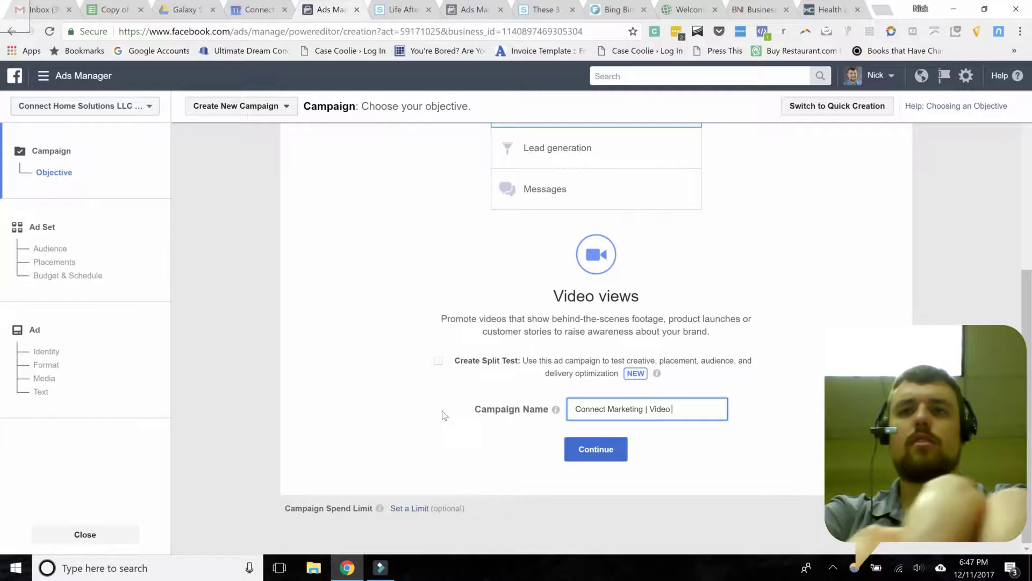
{"action": "type", "text": " Views |"}
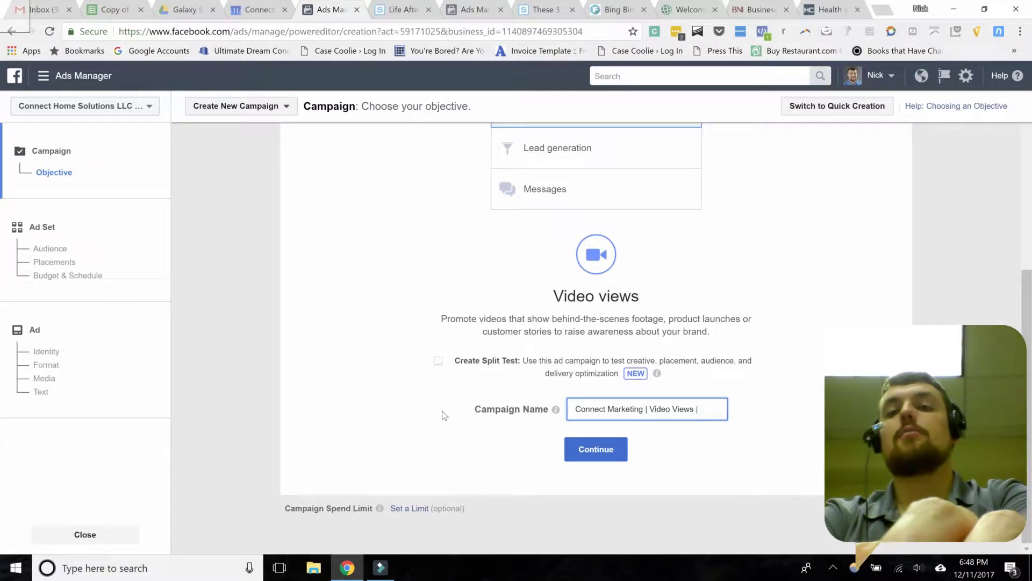
{"action": "type", "text": "Don't View"}
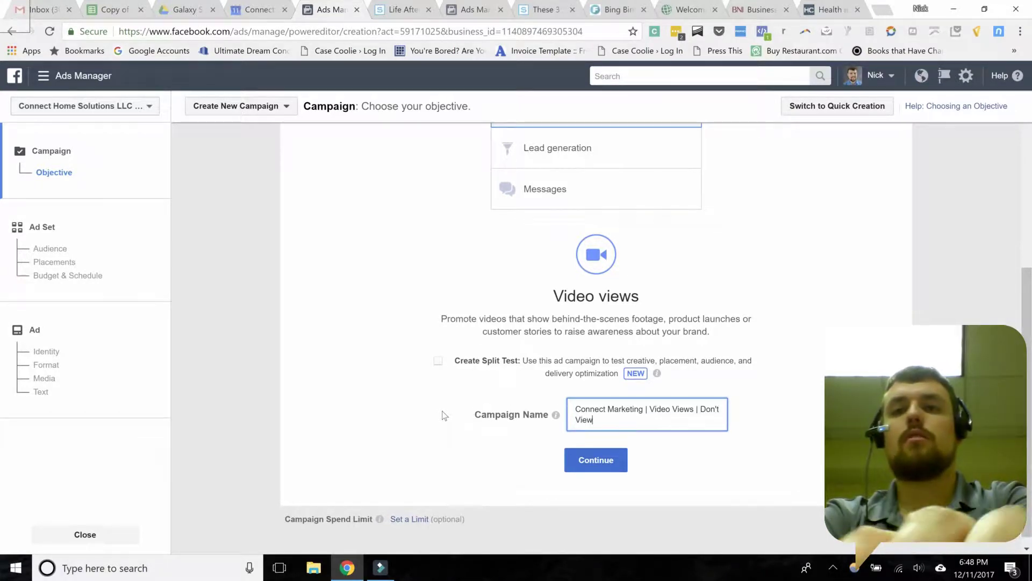
{"action": "key", "text": "BackSpace"}
{"action": "key", "text": "BackSpace"}
{"action": "key", "text": "BackSpace"}
{"action": "key", "text": "BackSpace"}
{"action": "type", "text": "Bo"}
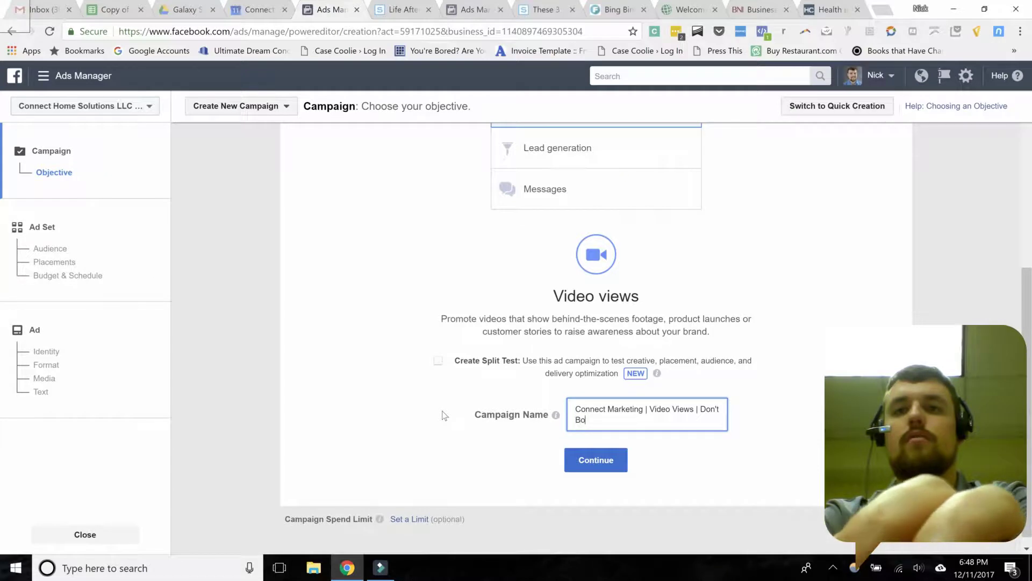
{"action": "type", "text": "ost Post"}
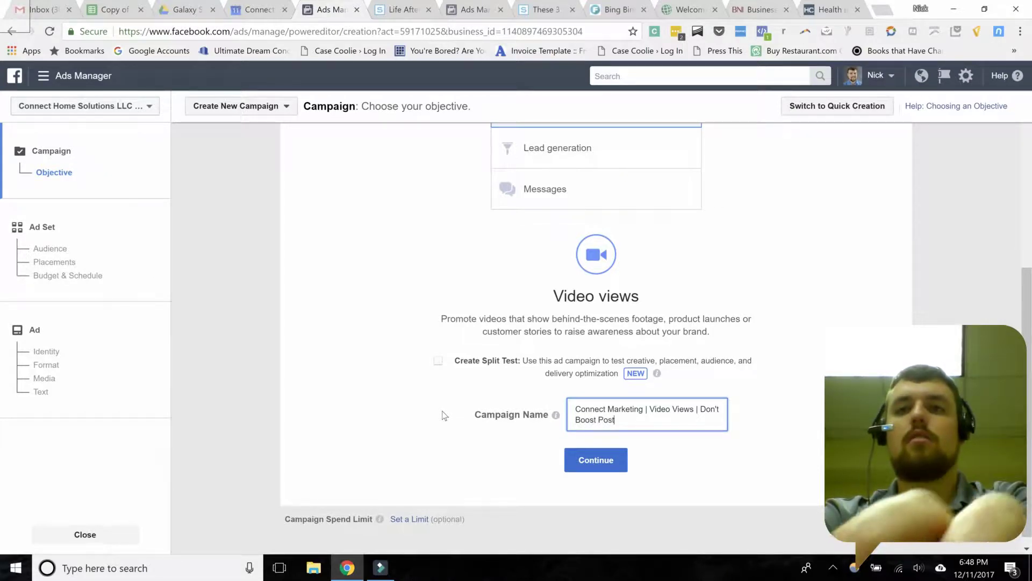
{"action": "type", "text": "s Video"}
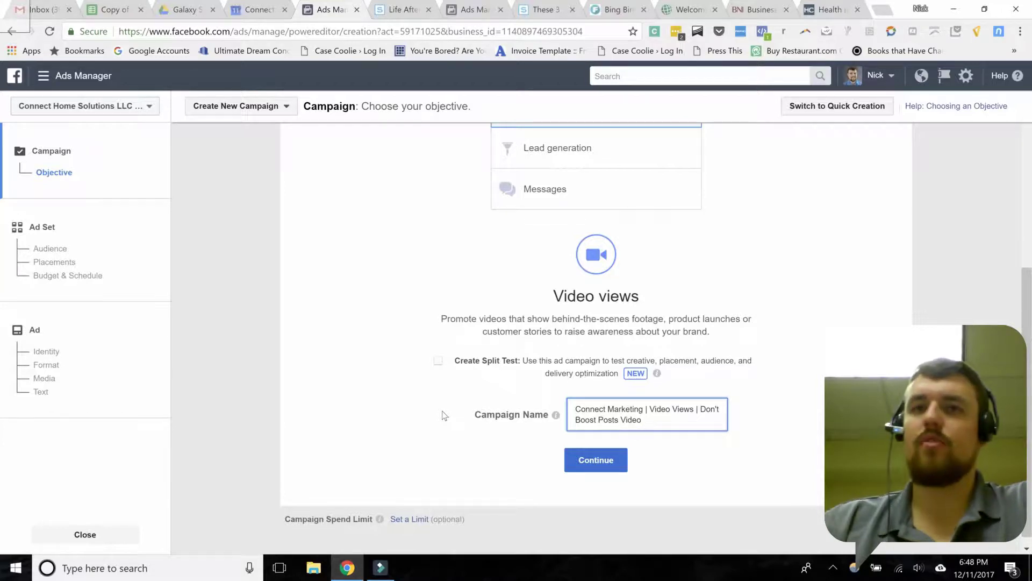
{"action": "left_click", "coordinate": [594, 461]}
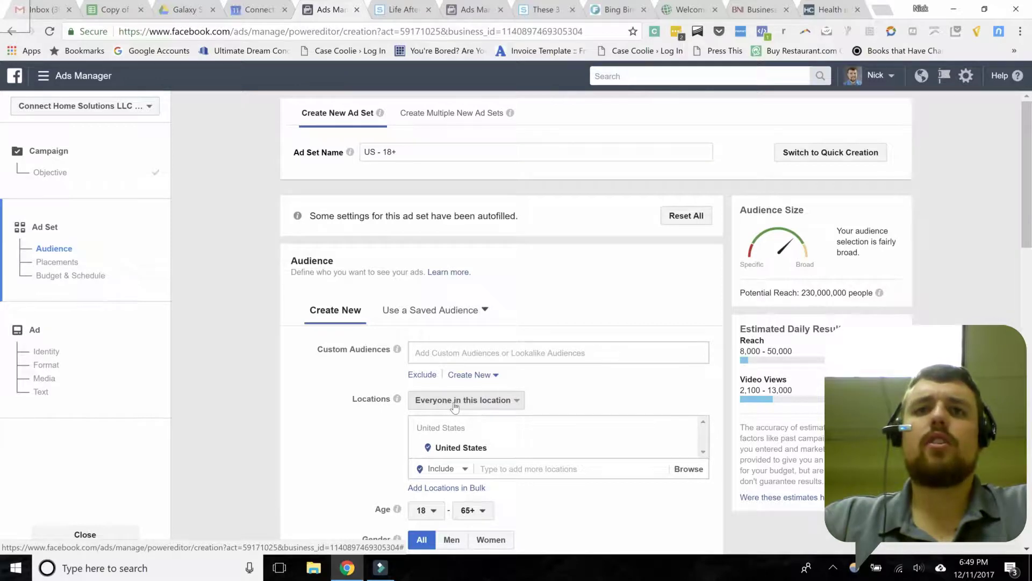
Step: Keep the United States location type as 'Everyone in this location'
{"action": "left_click", "coordinate": [455, 401]}
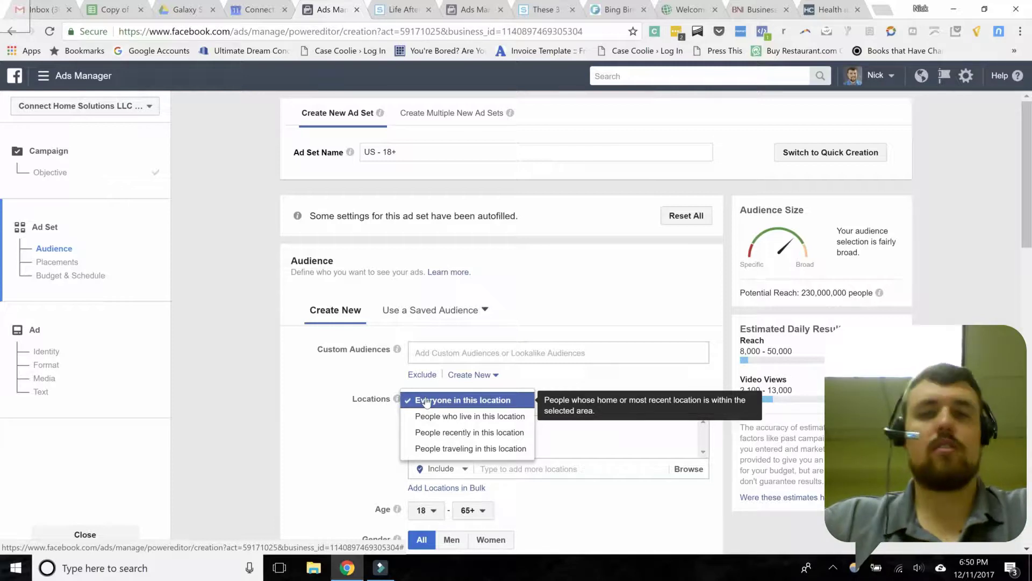
{"action": "left_click", "coordinate": [376, 370]}
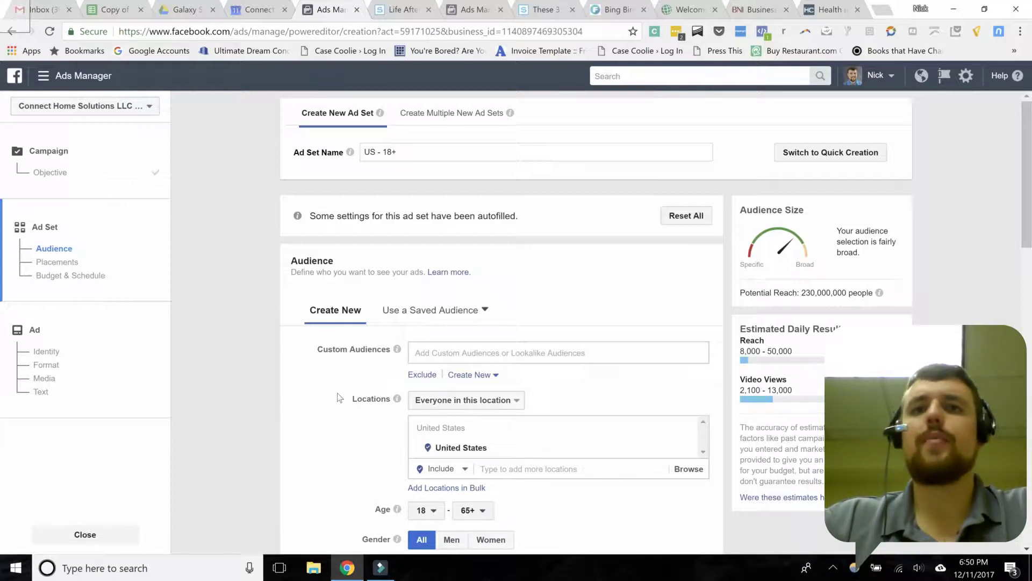
{"action": "scroll", "coordinate": [338, 398], "scroll_direction": "down", "scroll_amount": 1}
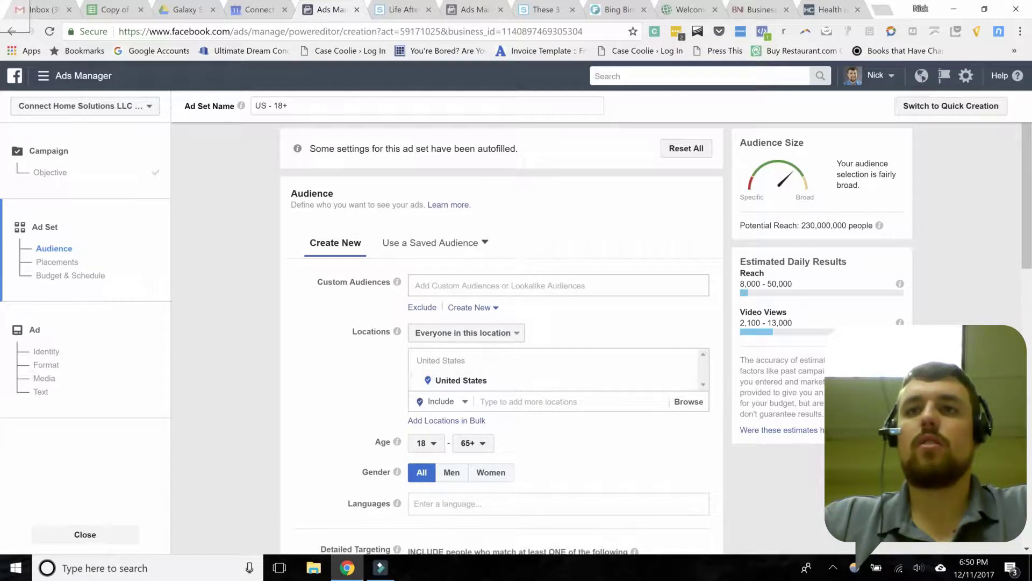
Step: Replace the United States location with St. Louis, DMA®
{"action": "left_click", "coordinate": [685, 382]}
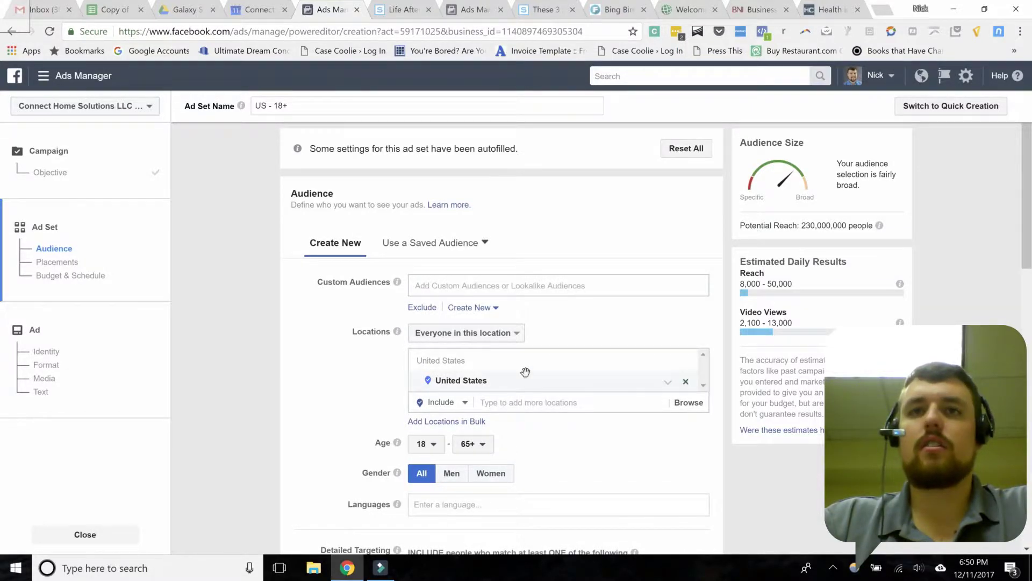
{"action": "left_click", "coordinate": [504, 360]}
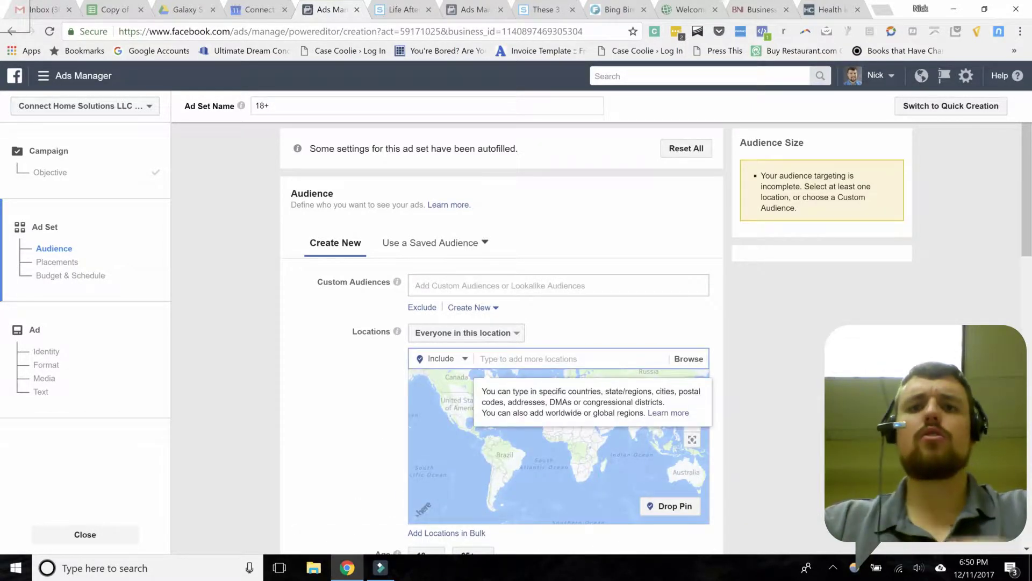
{"action": "type", "text": "st. louis"}
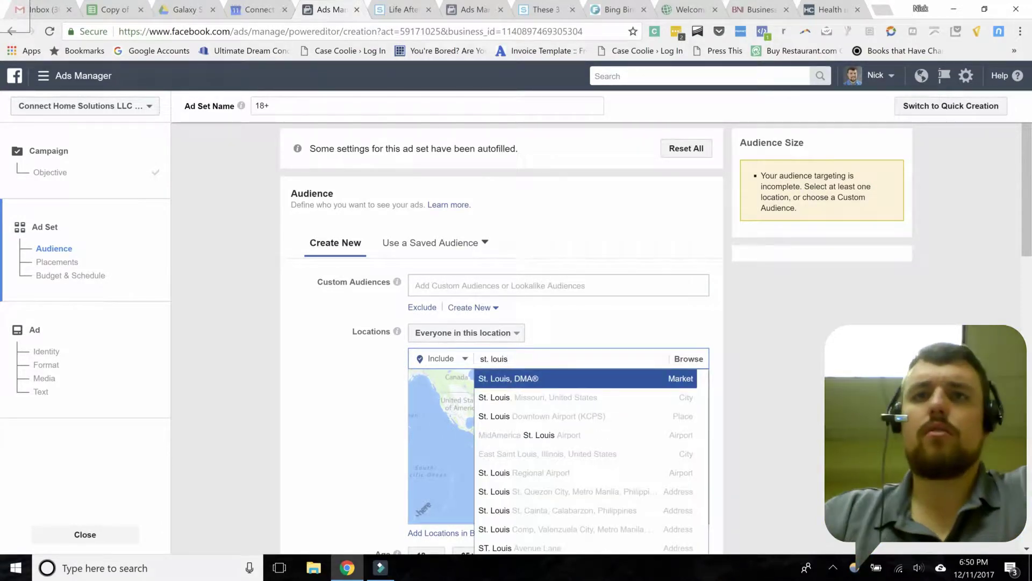
{"action": "left_click", "coordinate": [493, 380]}
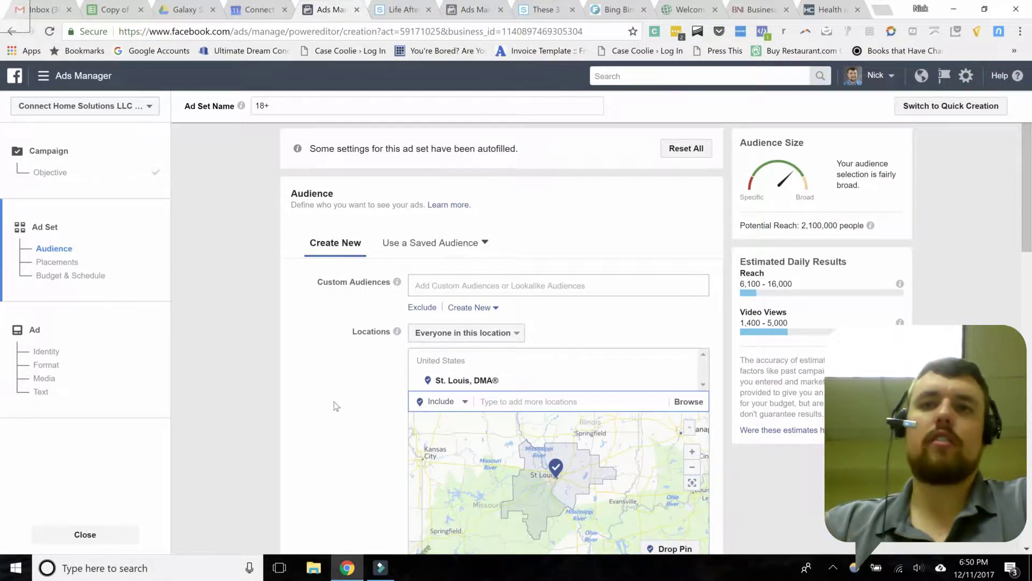
{"action": "scroll", "coordinate": [357, 395], "scroll_direction": "down", "scroll_amount": 1}
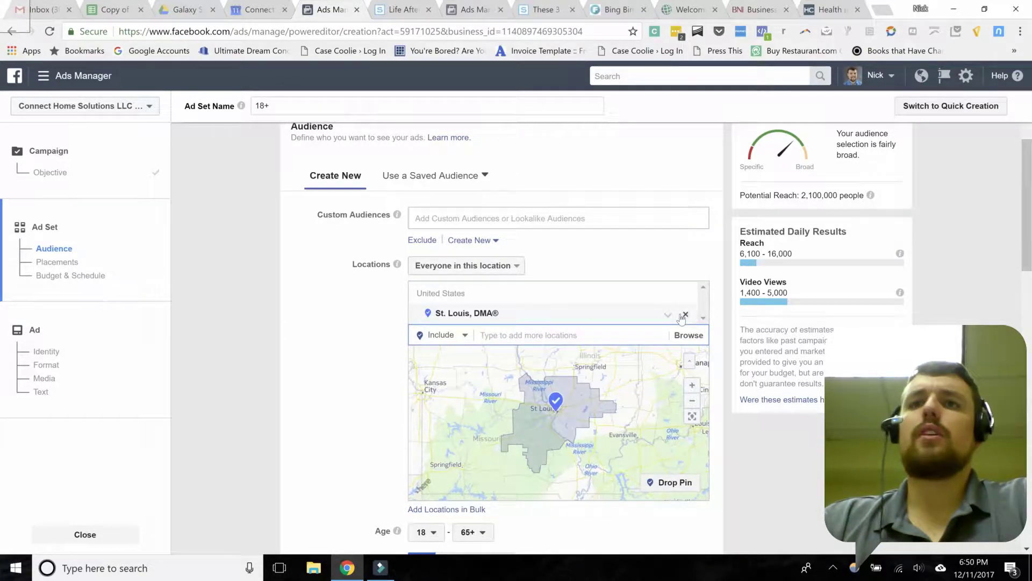
Step: Swap St. Louis, DMA® for St. Louis, Missouri with a 10-mile radius
{"action": "left_click", "coordinate": [683, 316]}
{"action": "left_click", "coordinate": [501, 296]}
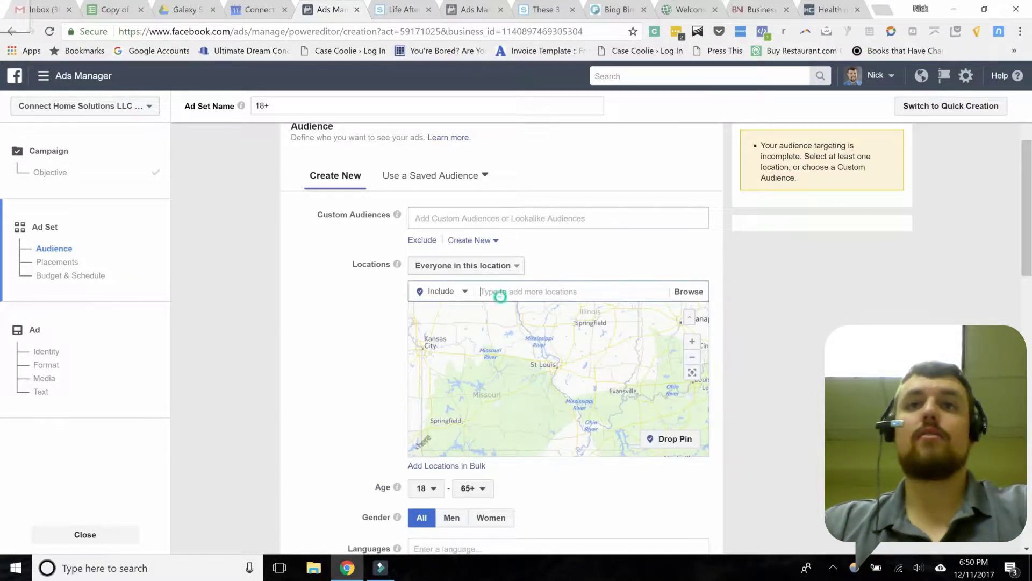
{"action": "type", "text": "st. lou"}
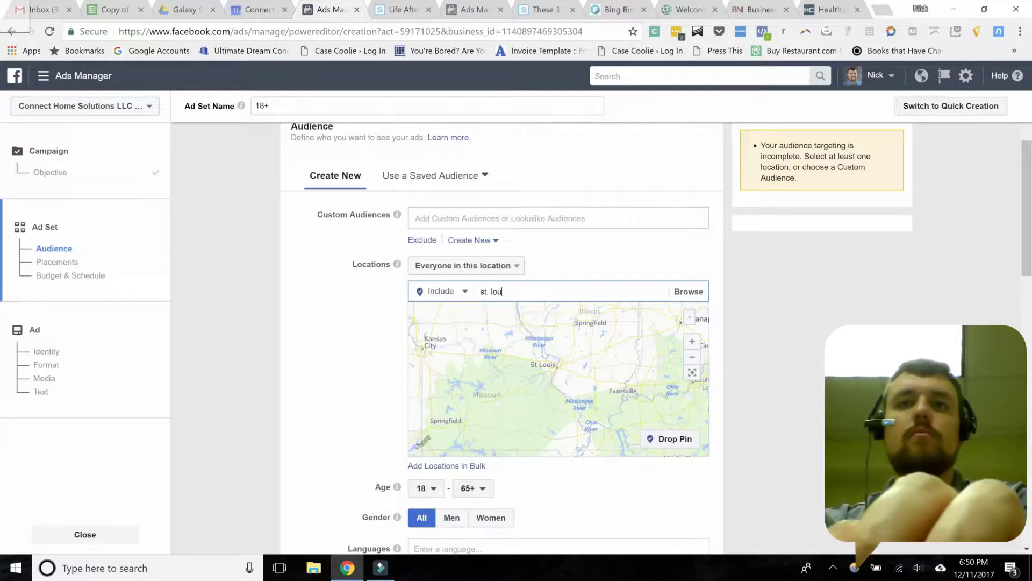
{"action": "type", "text": "is"}
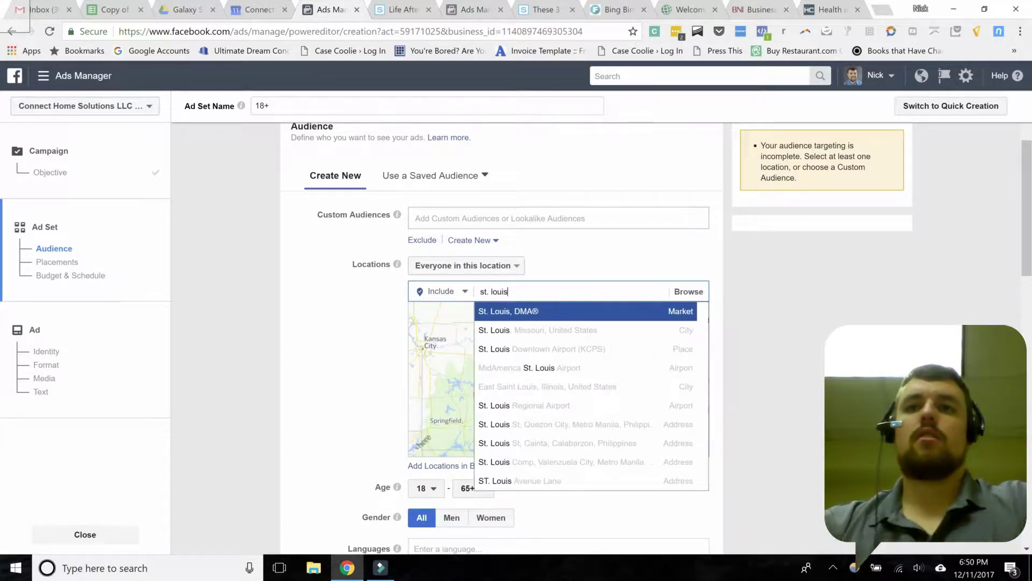
{"action": "left_click", "coordinate": [495, 330]}
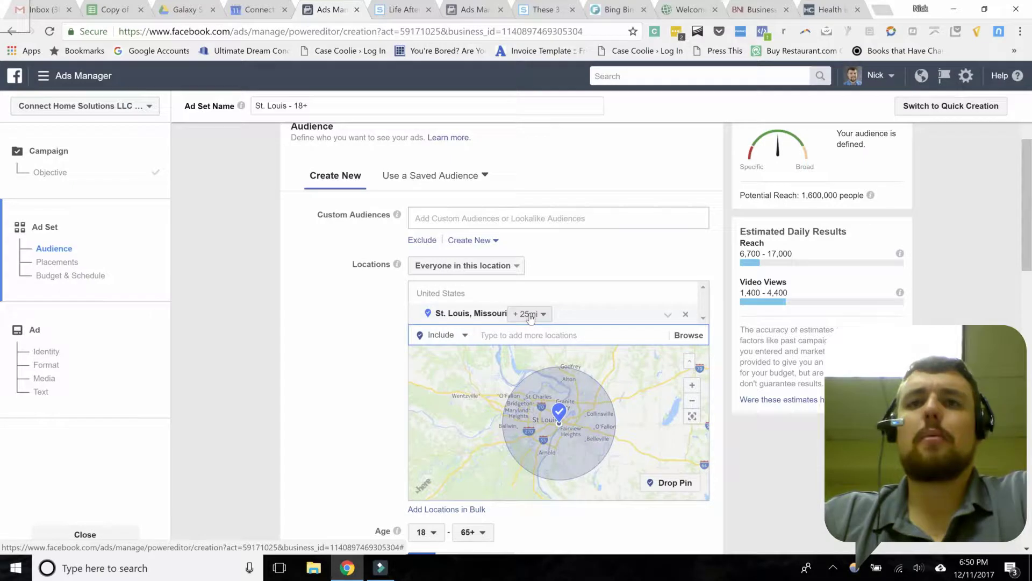
{"action": "left_click", "coordinate": [529, 317]}
{"action": "left_click_drag", "start_coordinate": [554, 372], "coordinate": [533, 375]}
{"action": "left_click", "coordinate": [520, 389]}
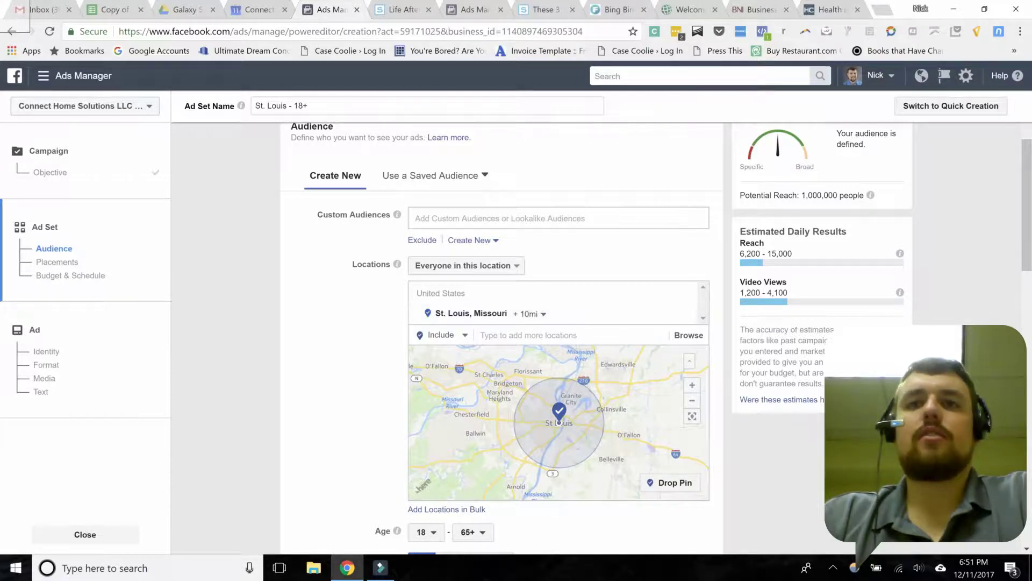
{"action": "left_click", "coordinate": [535, 333]}
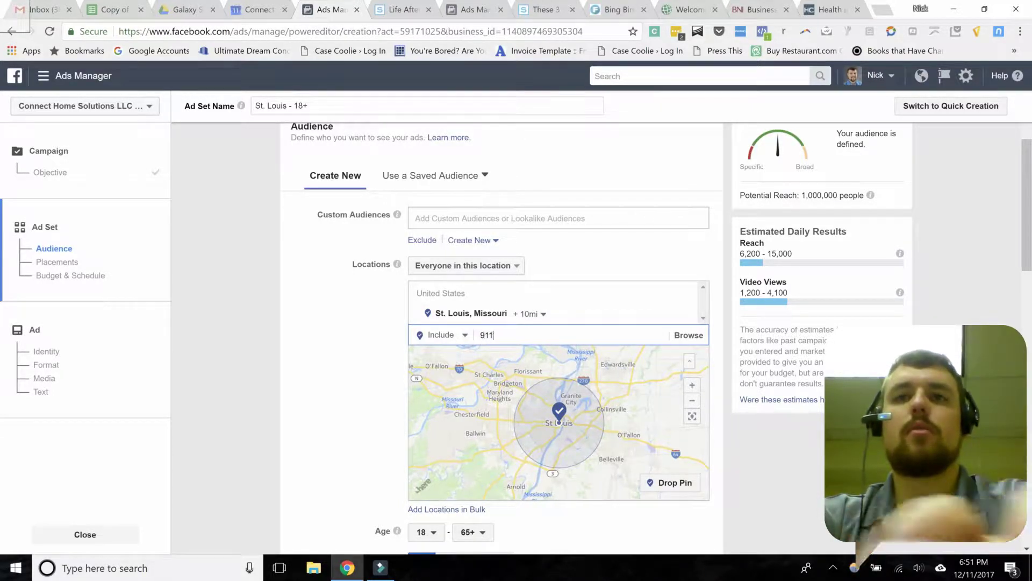
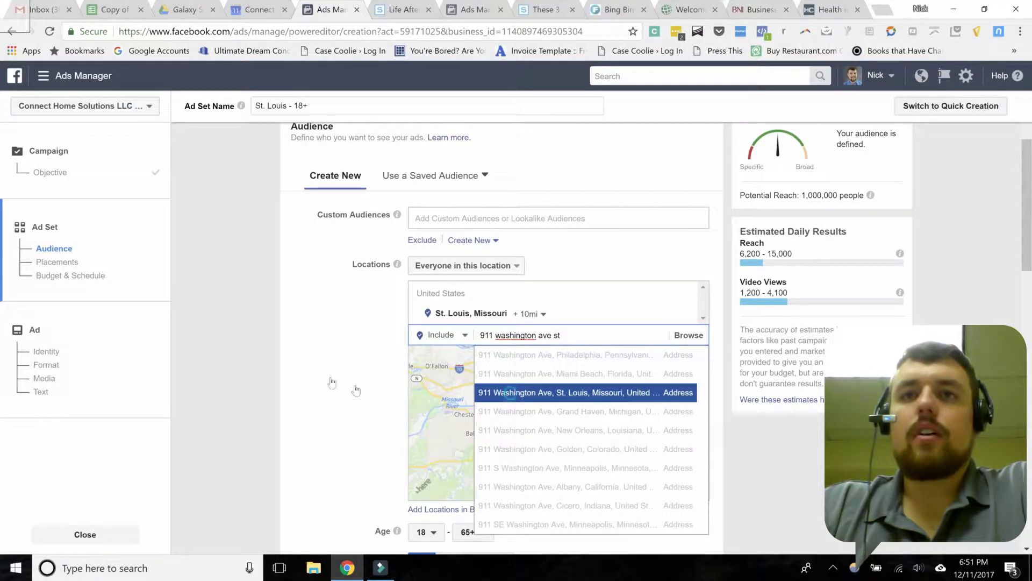
{"action": "left_click", "coordinate": [510, 392]}
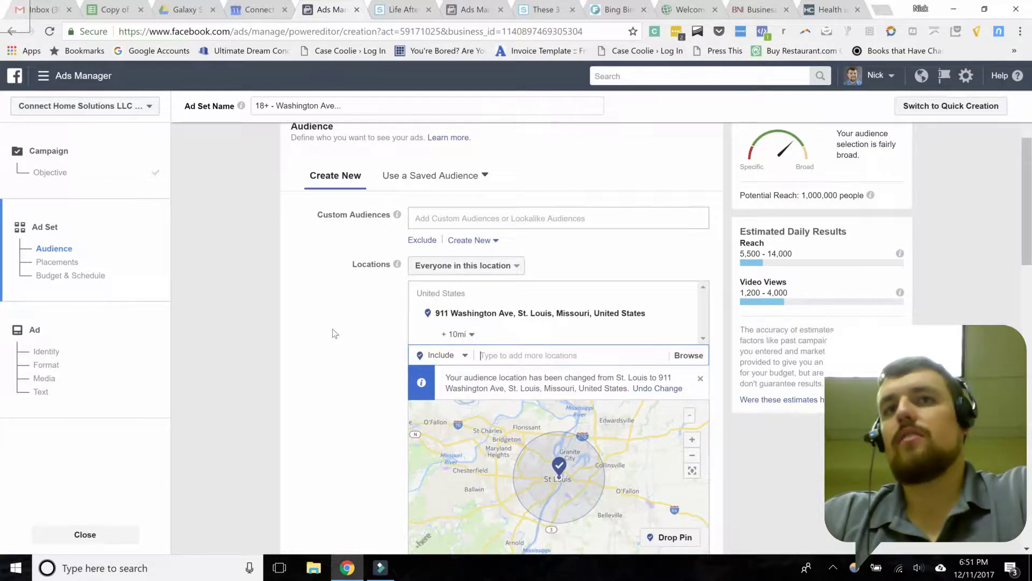
{"action": "left_click", "coordinate": [463, 335]}
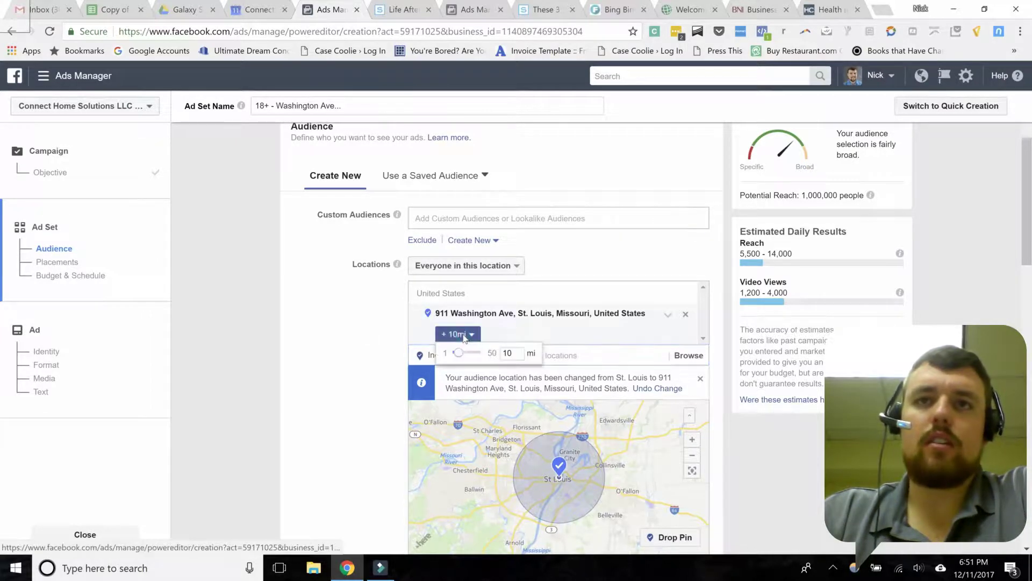
{"action": "left_click_drag", "start_coordinate": [458, 353], "coordinate": [447, 357]}
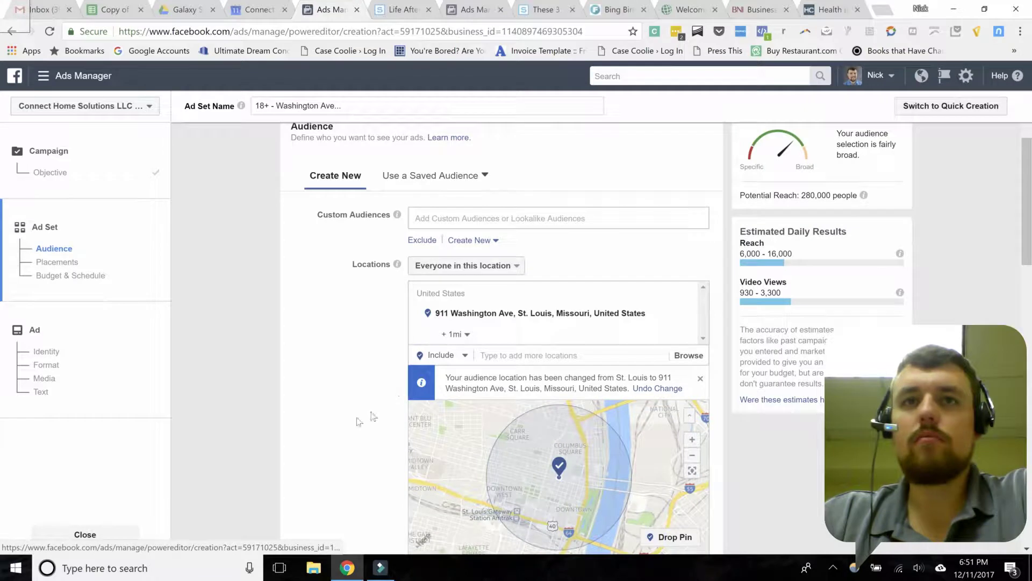
{"action": "scroll", "coordinate": [360, 399], "scroll_direction": "down", "scroll_amount": 1}
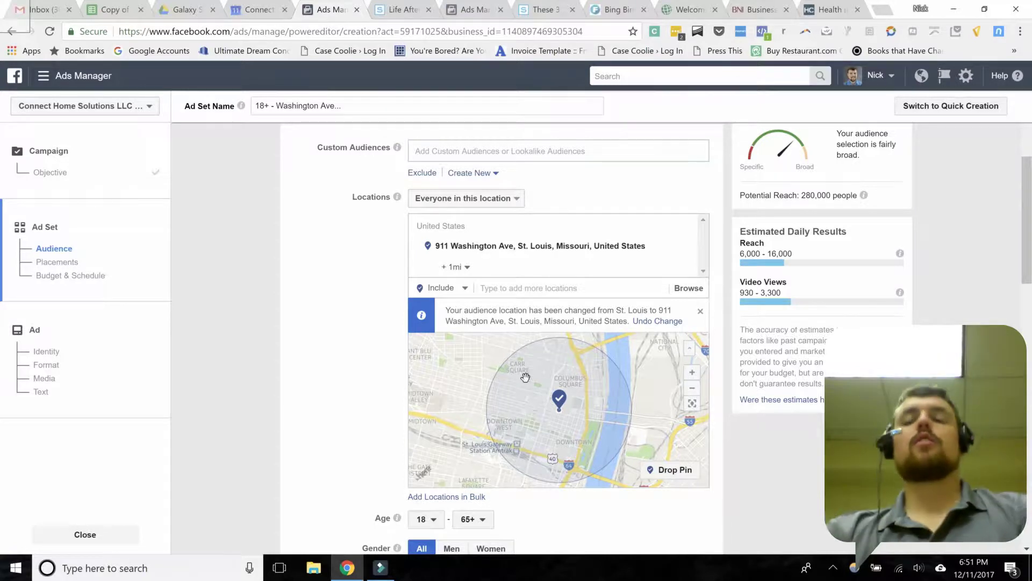
{"action": "left_click", "coordinate": [669, 470]}
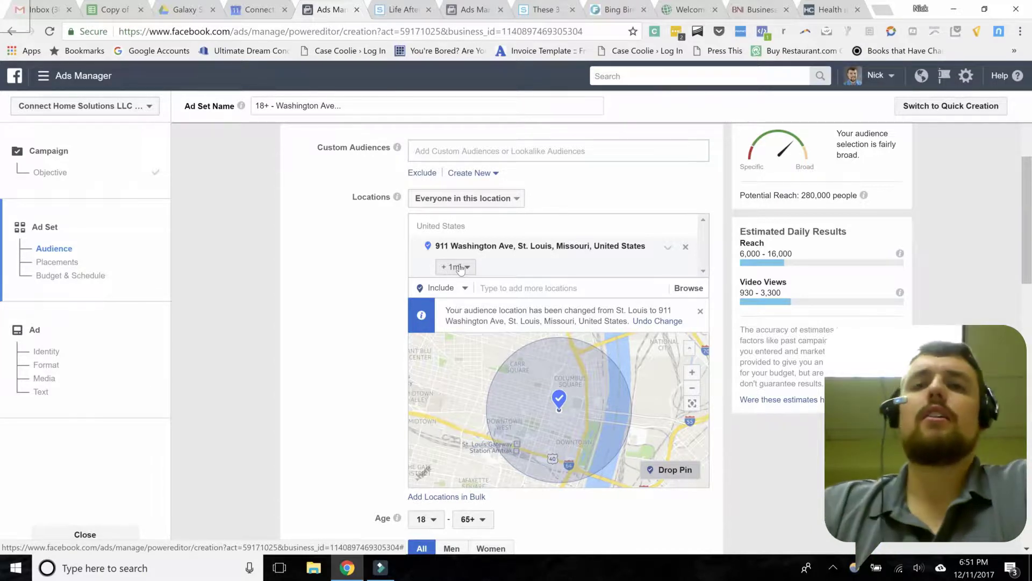
{"action": "left_click", "coordinate": [461, 267]}
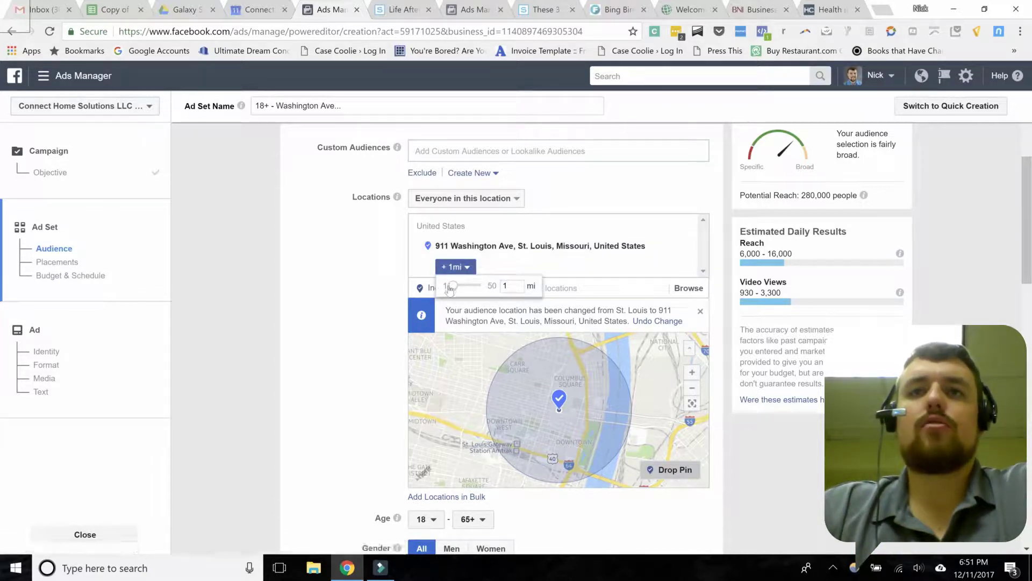
{"action": "left_click_drag", "start_coordinate": [456, 290], "coordinate": [472, 290]}
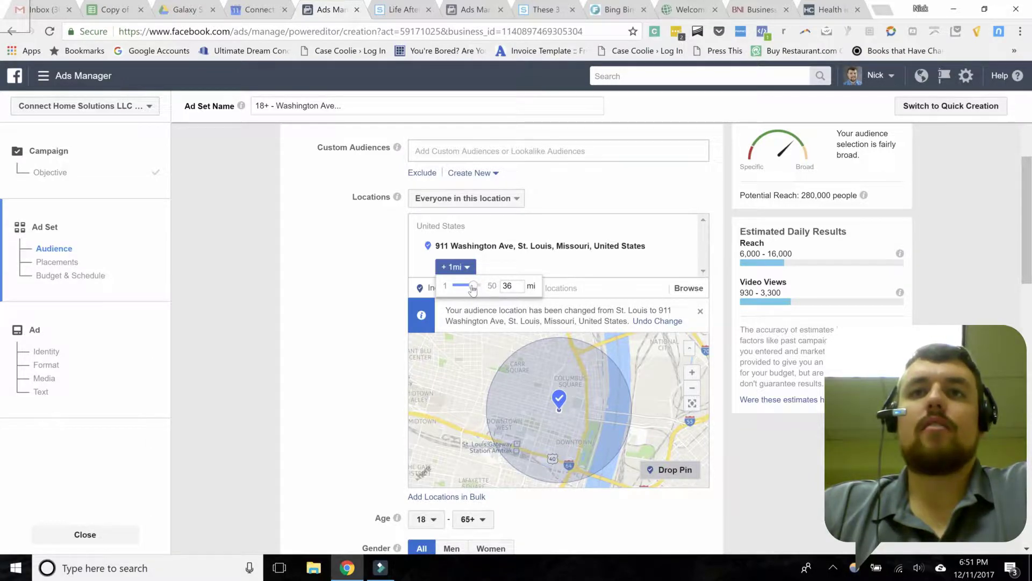
{"action": "left_click", "coordinate": [510, 294]}
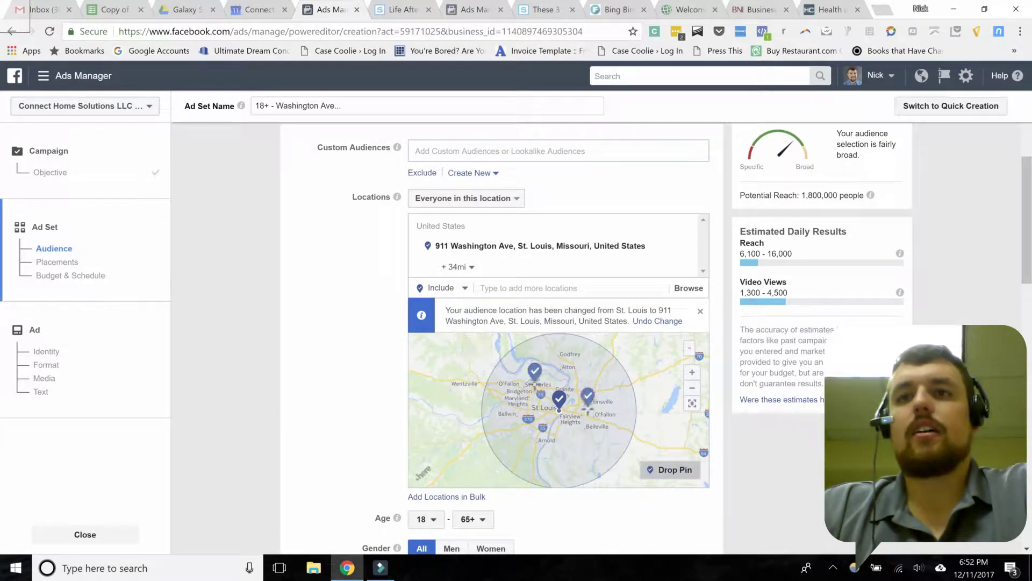
{"action": "left_click", "coordinate": [663, 470]}
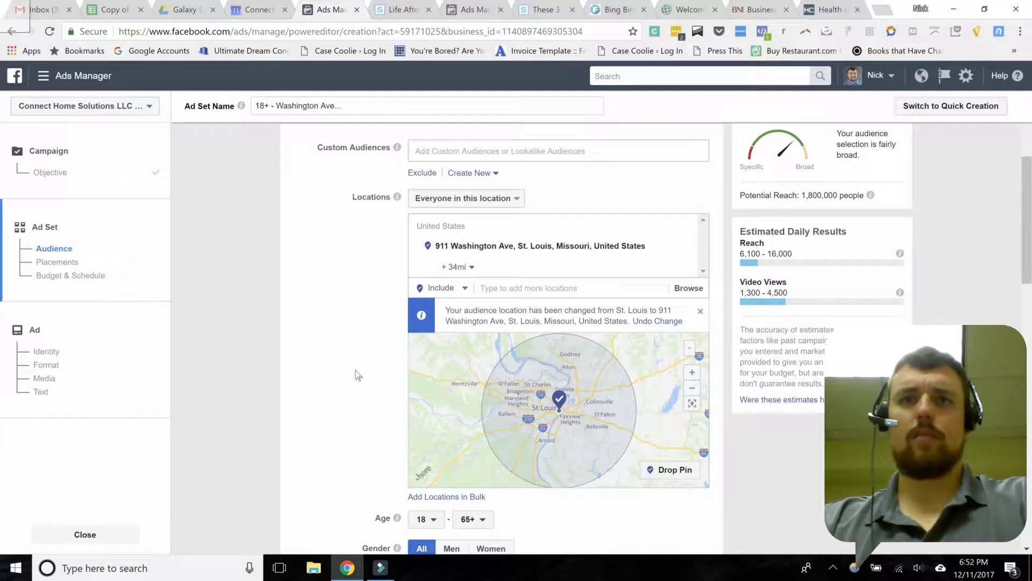
{"action": "scroll", "coordinate": [352, 368], "scroll_direction": "down", "scroll_amount": 5}
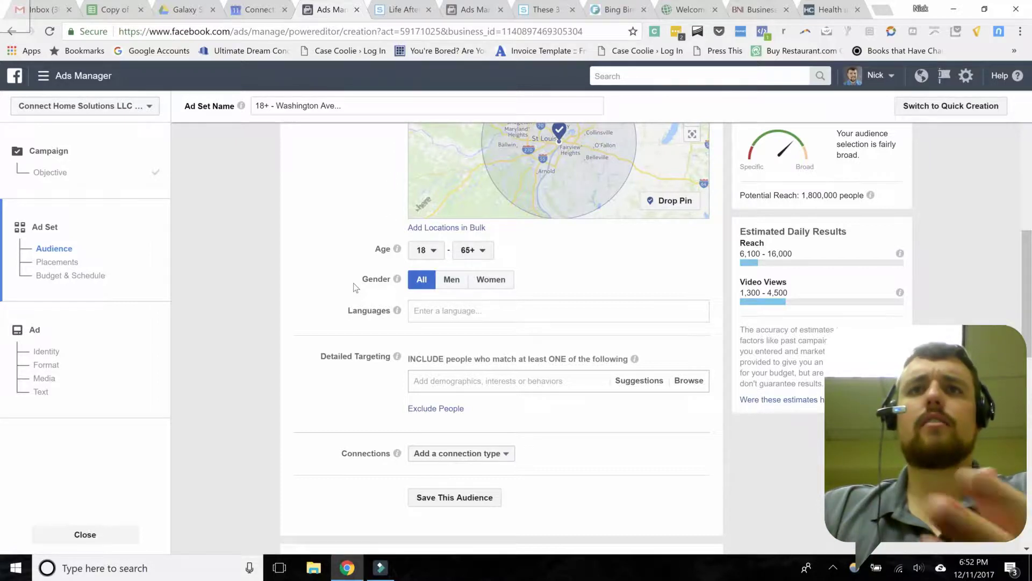
Step: Add English (All) as the audience language
{"action": "left_click", "coordinate": [439, 309]}
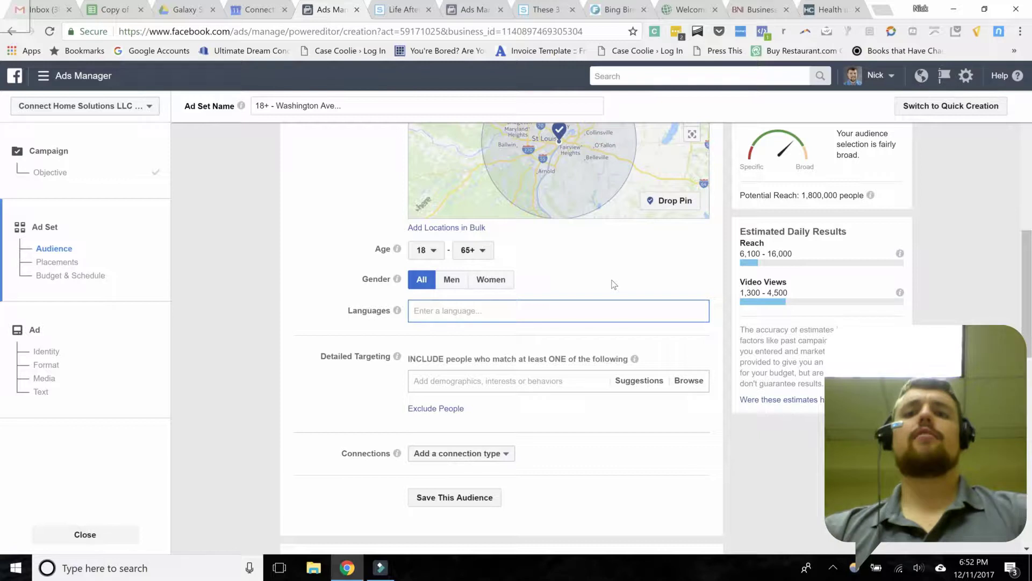
{"action": "type", "text": "engli"}
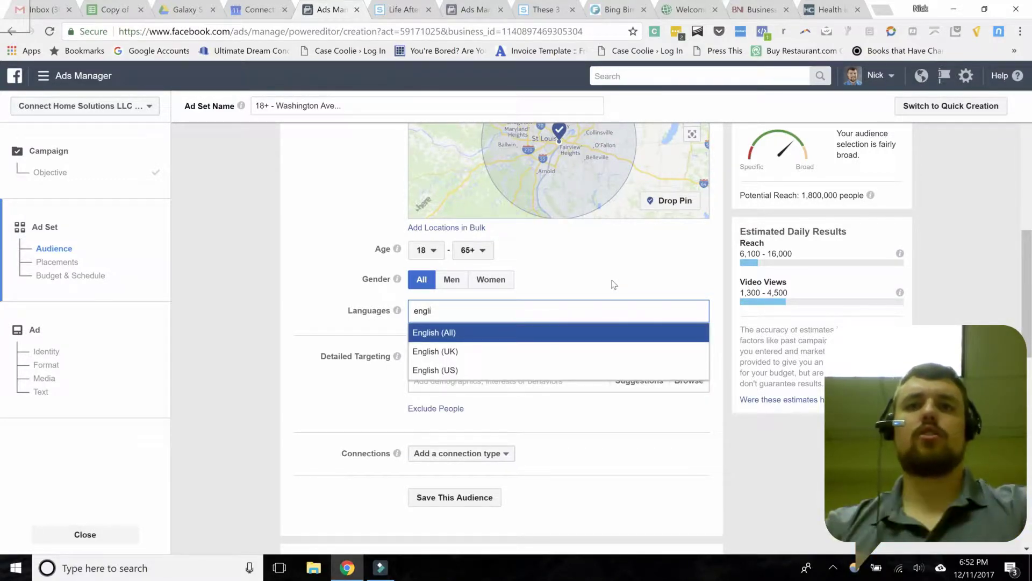
{"action": "left_click", "coordinate": [300, 262]}
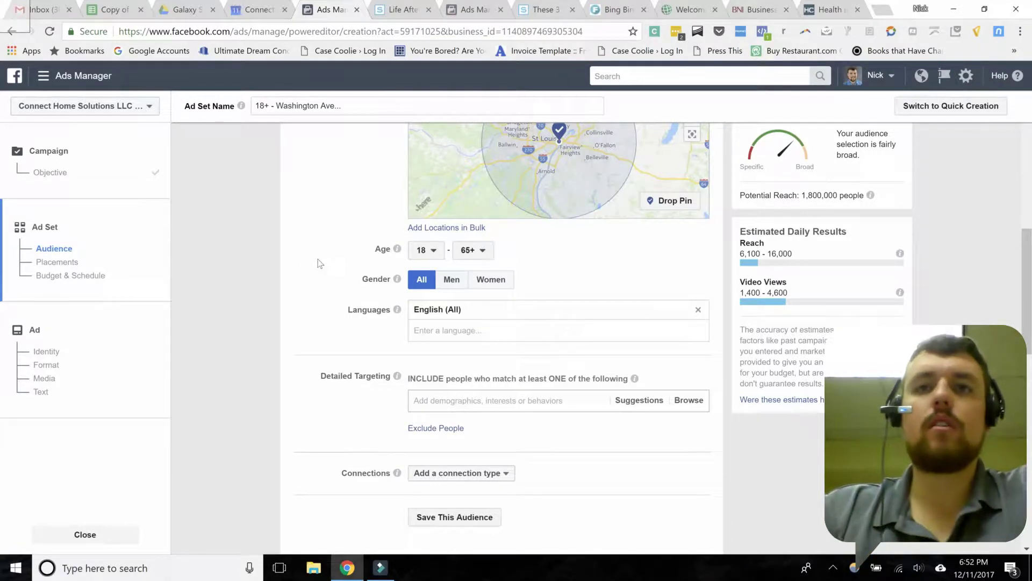
{"action": "scroll", "coordinate": [325, 274], "scroll_direction": "down", "scroll_amount": 1}
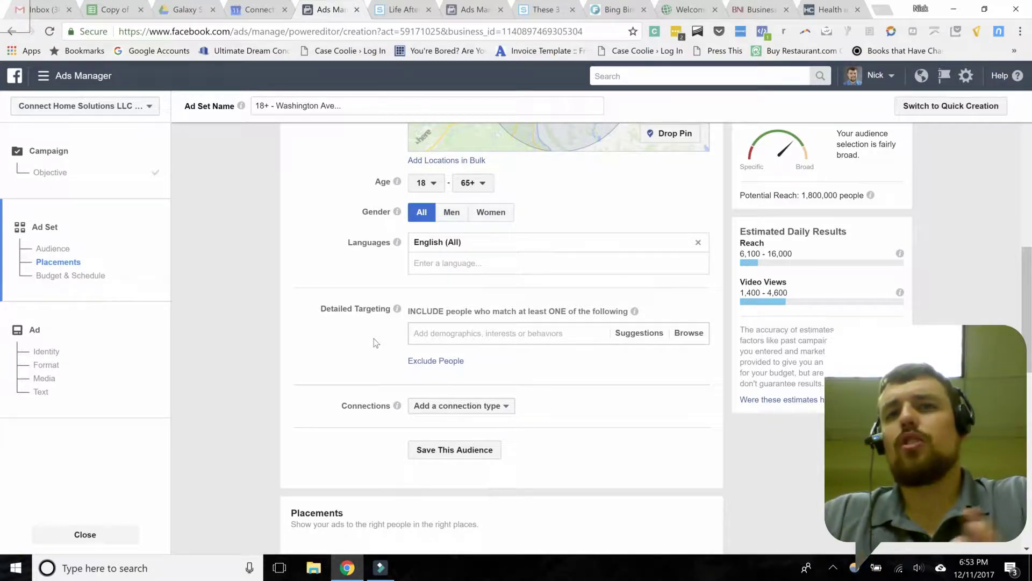
{"action": "left_click", "coordinate": [504, 333]}
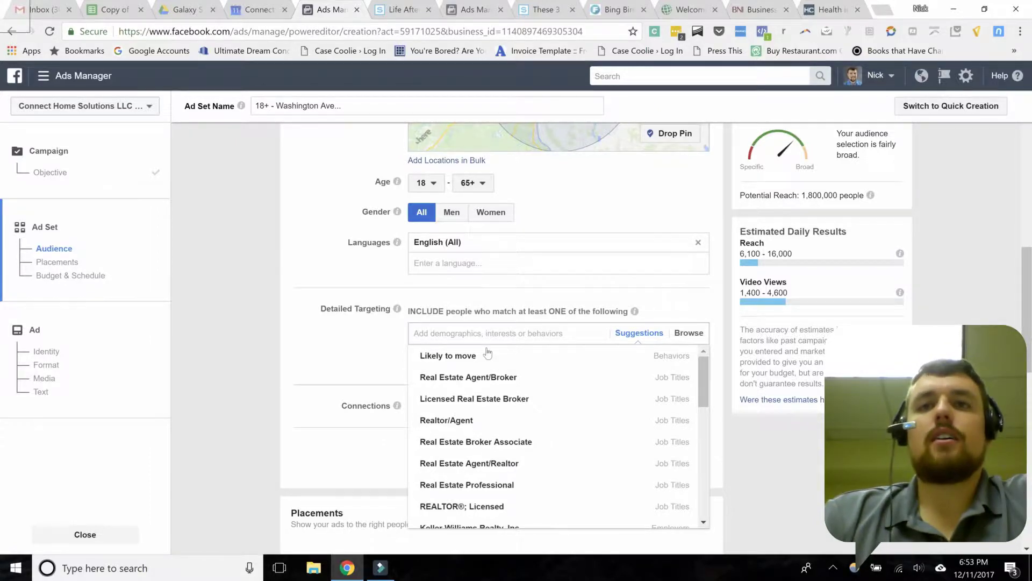
Step: Include the Real Estate Agent/Broker job title from the detailed targeting suggestions
{"action": "mouse_move", "coordinate": [467, 383]}
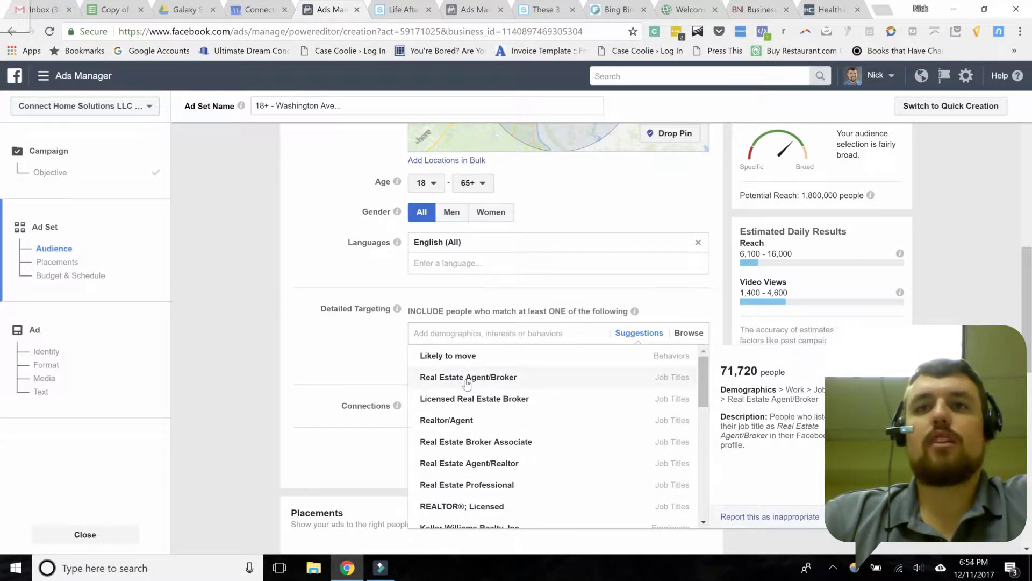
{"action": "left_click", "coordinate": [467, 380]}
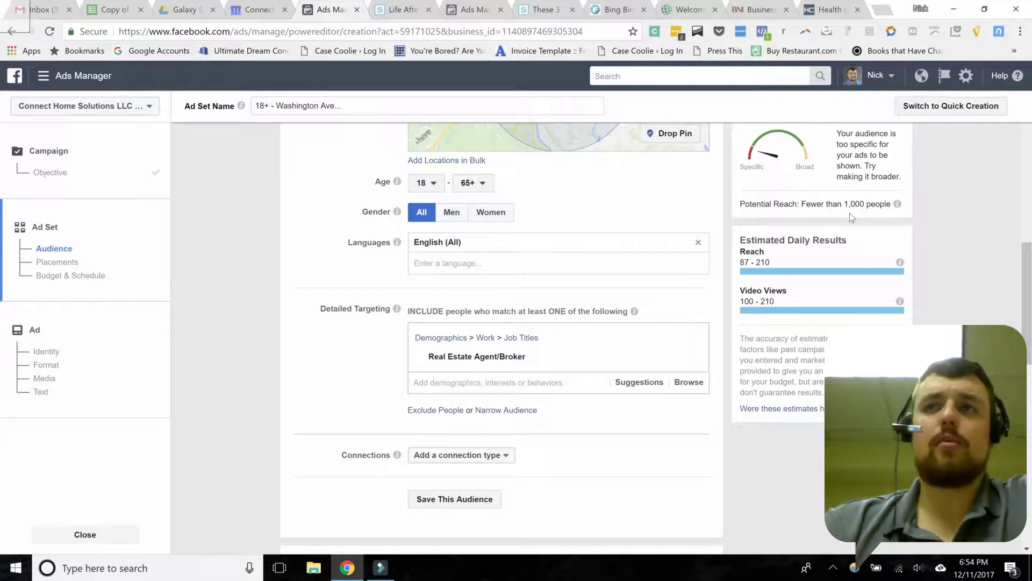
{"action": "left_click_drag", "start_coordinate": [771, 262], "coordinate": [756, 262]}
{"action": "left_click", "coordinate": [789, 260]}
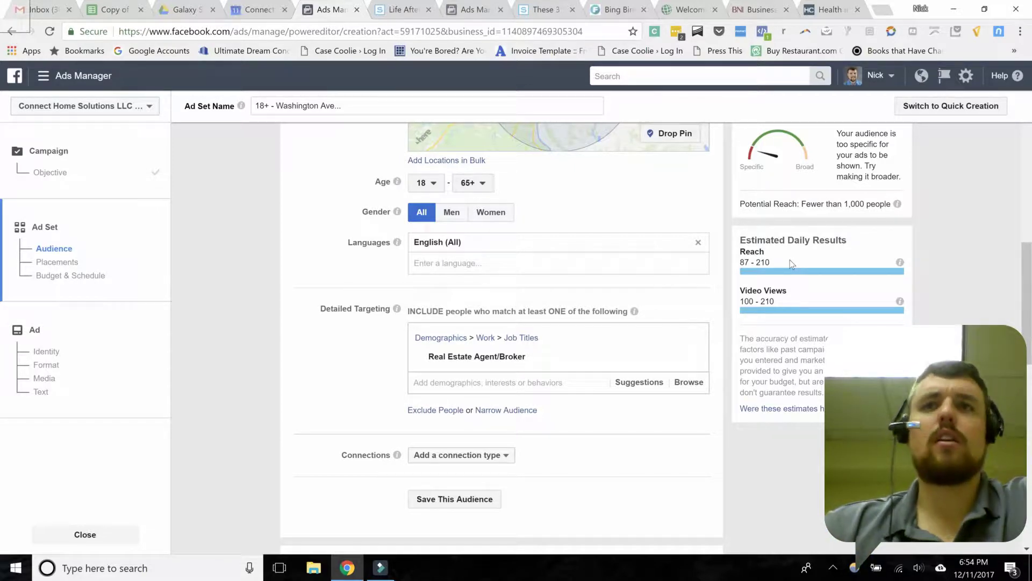
{"action": "left_click", "coordinate": [457, 383]}
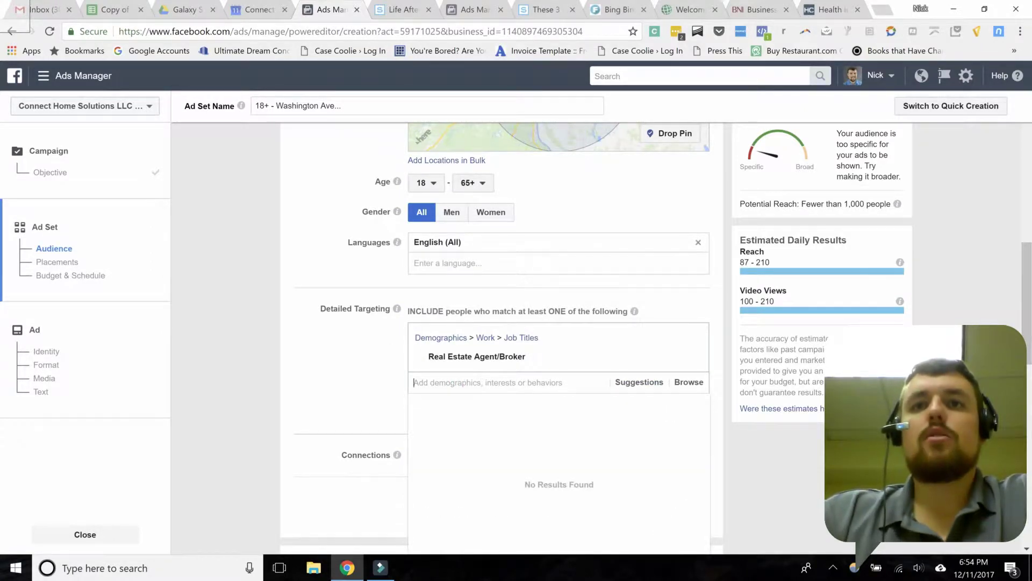
{"action": "scroll", "coordinate": [491, 381], "scroll_direction": "down", "scroll_amount": 3}
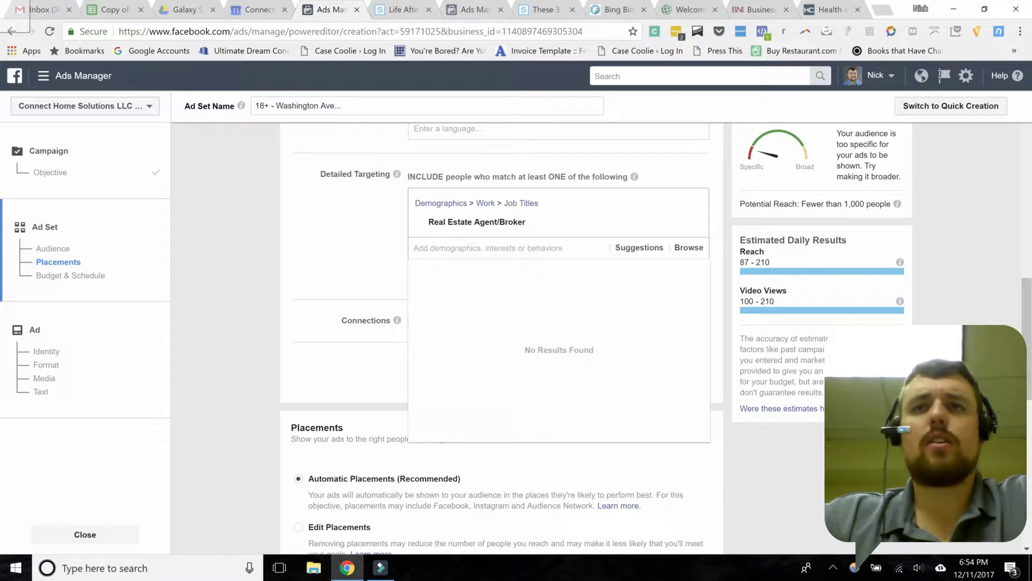
Step: Search Detailed Targeting for 'real estate agent'
{"action": "left_click", "coordinate": [477, 304]}
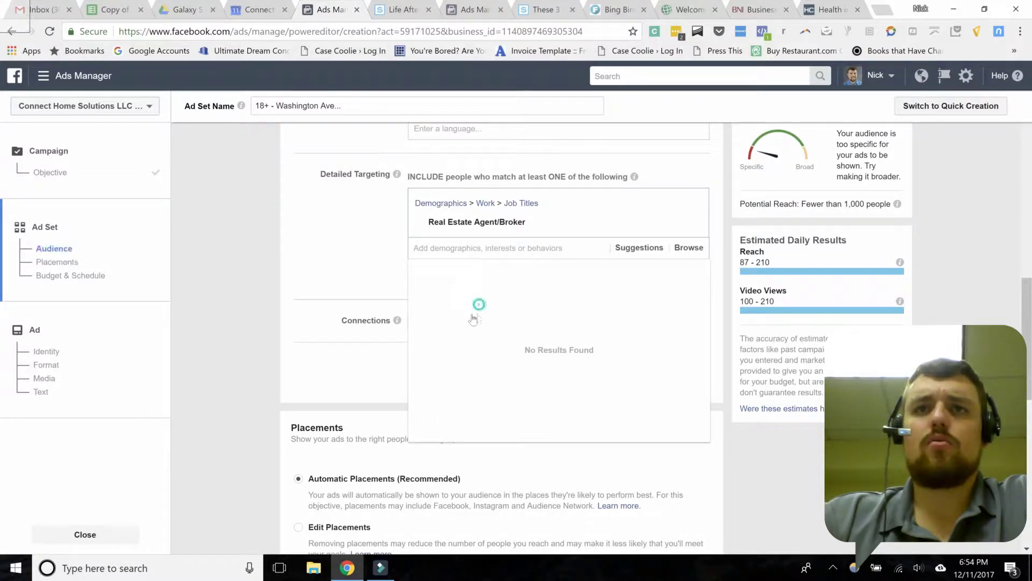
{"action": "left_click", "coordinate": [479, 251]}
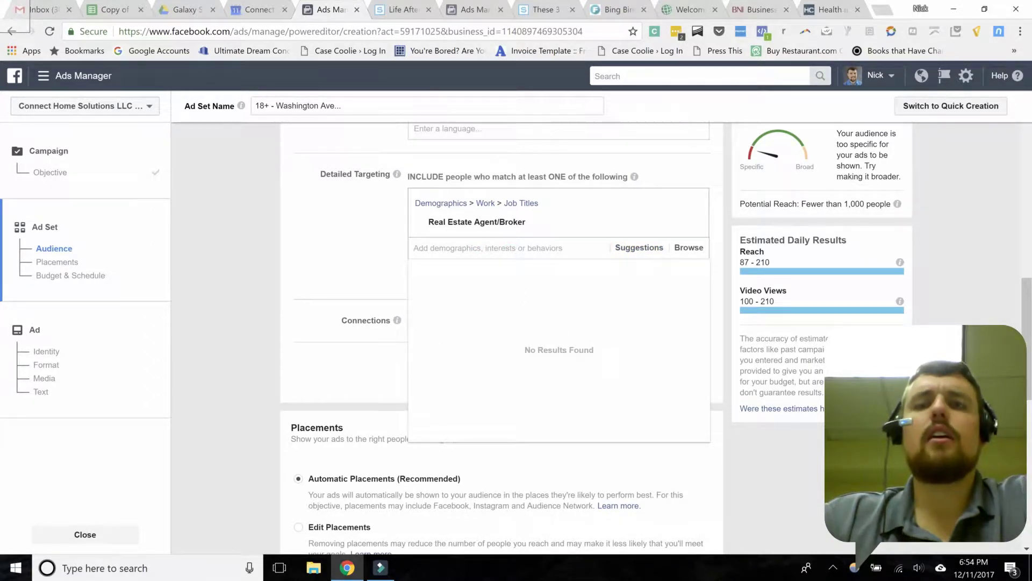
{"action": "type", "text": "real "}
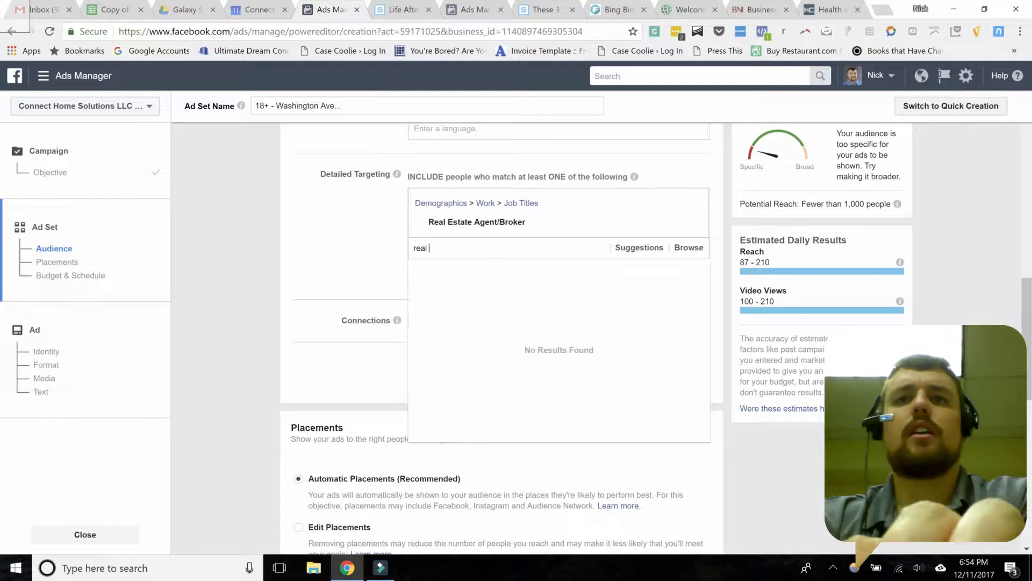
{"action": "type", "text": "estate"}
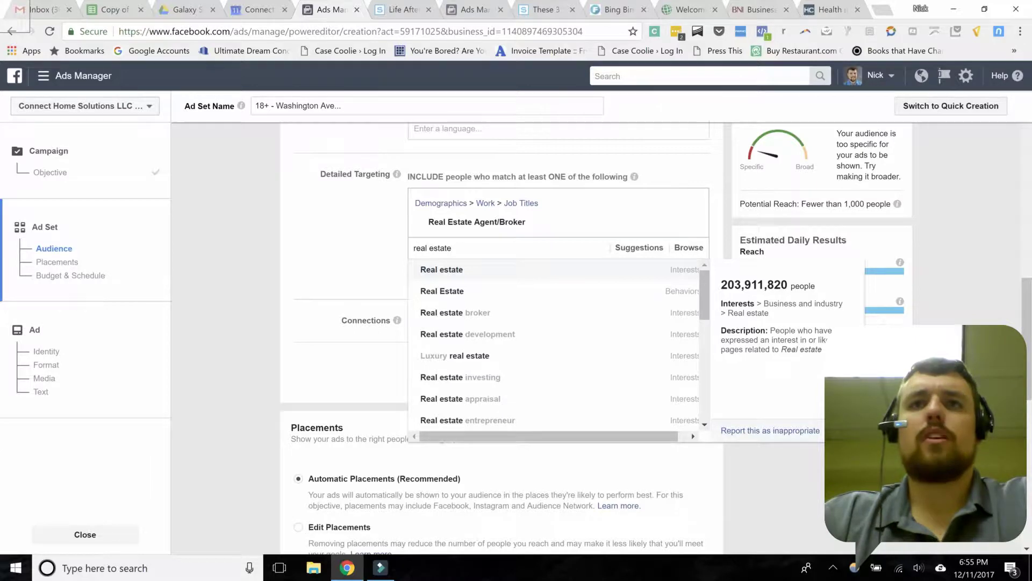
{"action": "type", "text": "agent"}
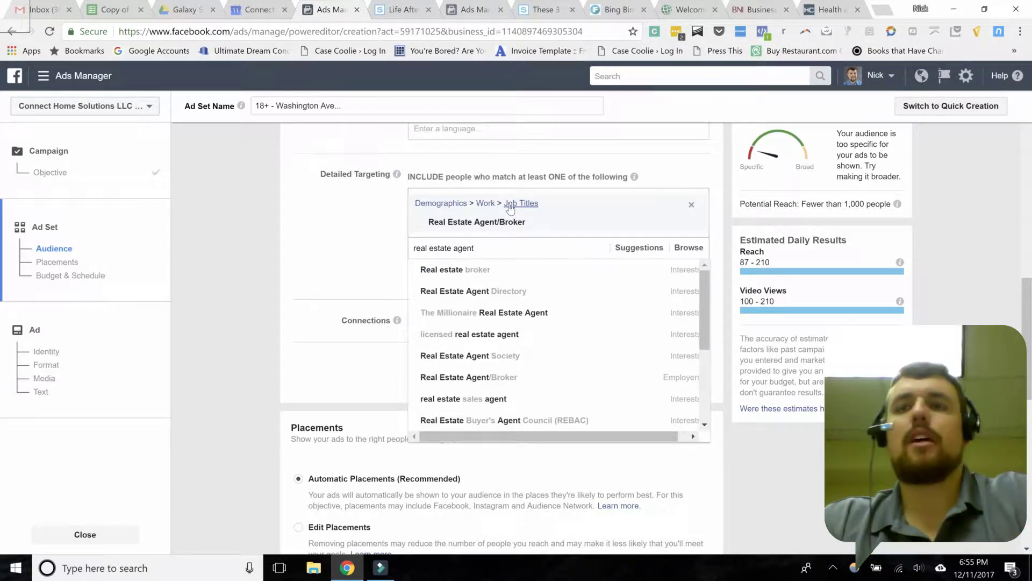
{"action": "mouse_move", "coordinate": [467, 276]}
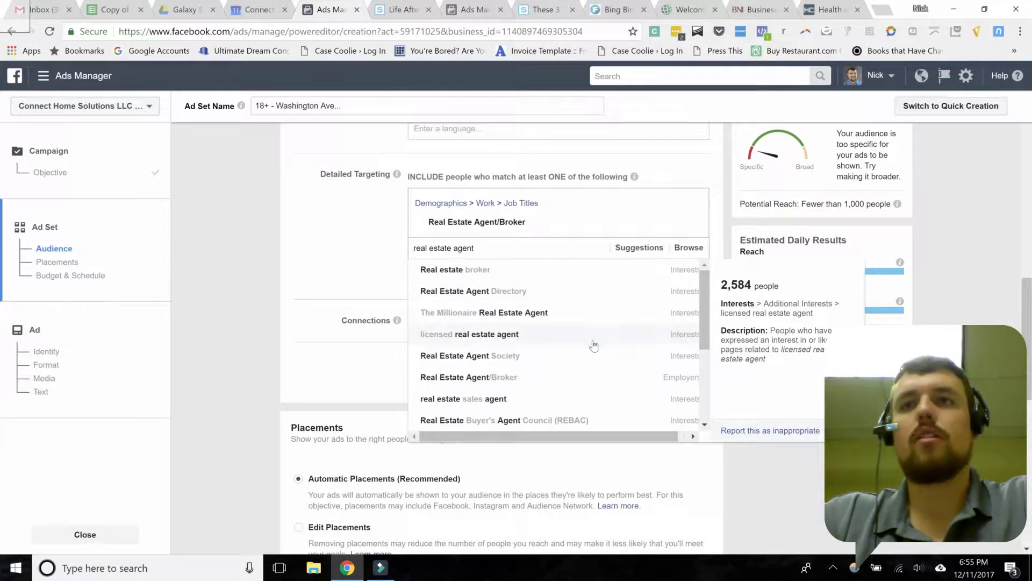
Step: Browse the suggestions, then broaden the search term to 'real estate'
{"action": "scroll", "coordinate": [593, 344], "scroll_direction": "down", "scroll_amount": 1}
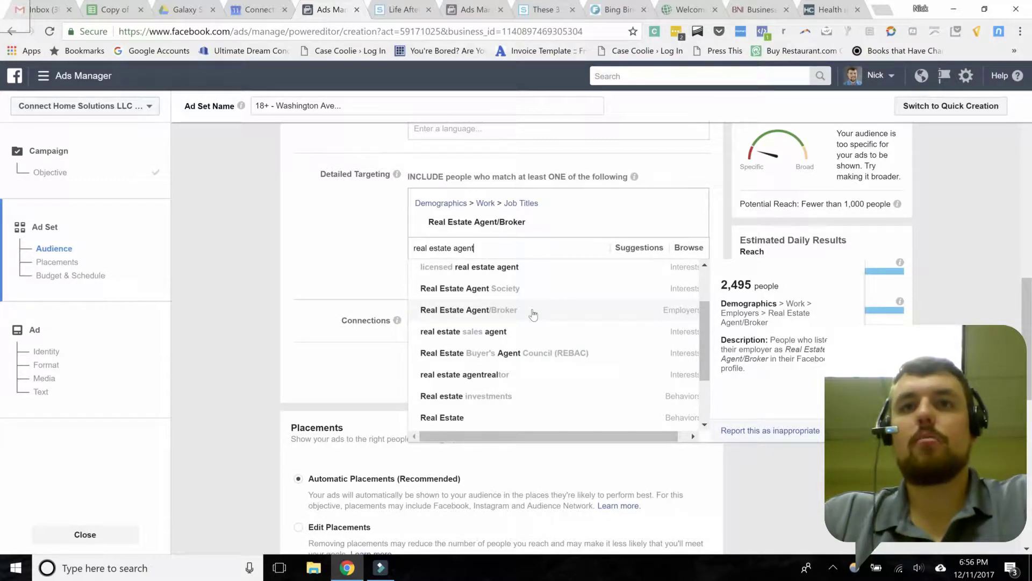
{"action": "scroll", "coordinate": [560, 339], "scroll_direction": "down", "scroll_amount": 1}
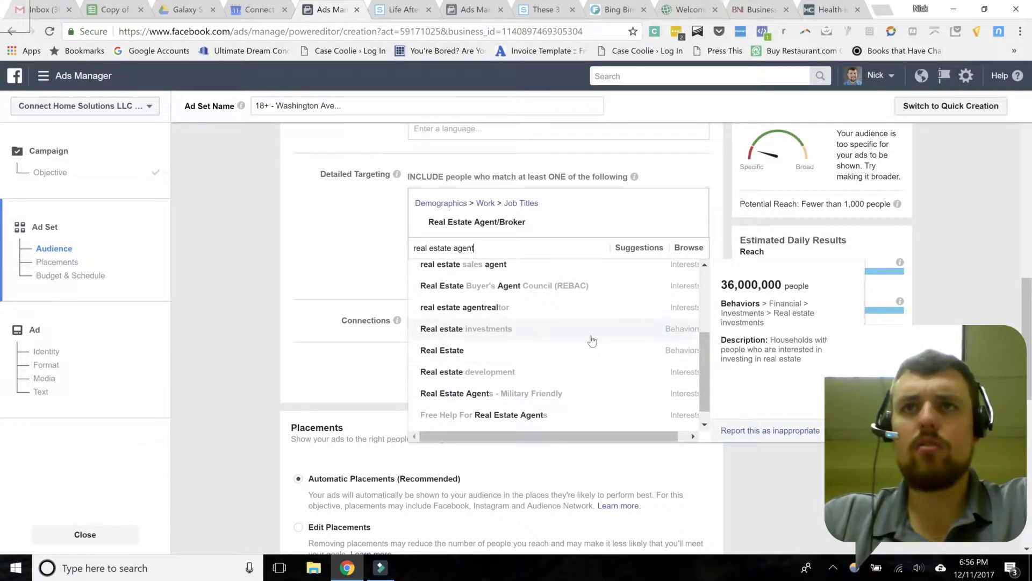
{"action": "scroll", "coordinate": [592, 341], "scroll_direction": "down", "scroll_amount": 1}
{"action": "scroll", "coordinate": [592, 341], "scroll_direction": "down", "scroll_amount": 1}
{"action": "scroll", "coordinate": [577, 338], "scroll_direction": "up", "scroll_amount": 5}
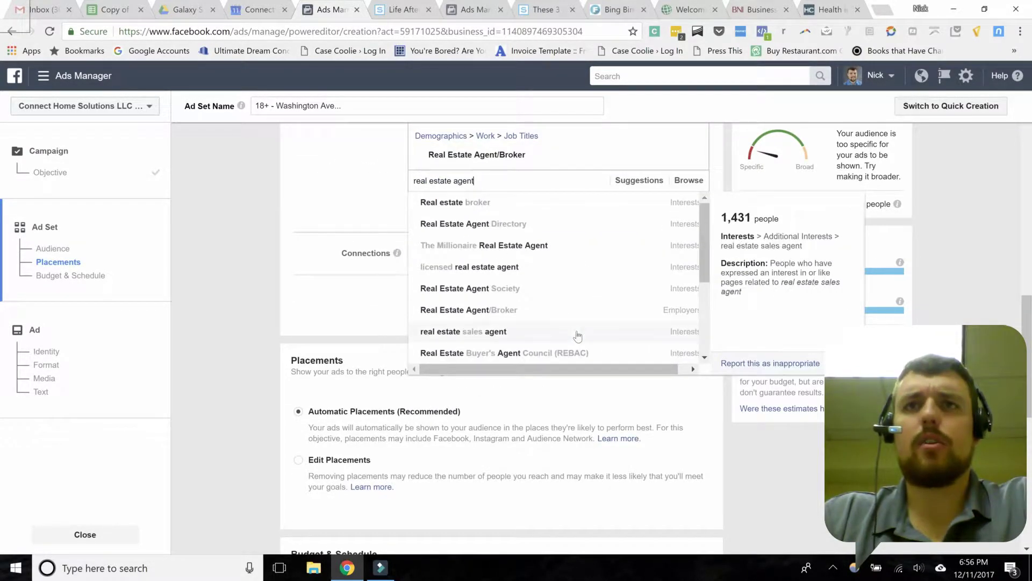
{"action": "scroll", "coordinate": [585, 336], "scroll_direction": "up", "scroll_amount": 3}
{"action": "scroll", "coordinate": [351, 408], "scroll_direction": "down", "scroll_amount": 4}
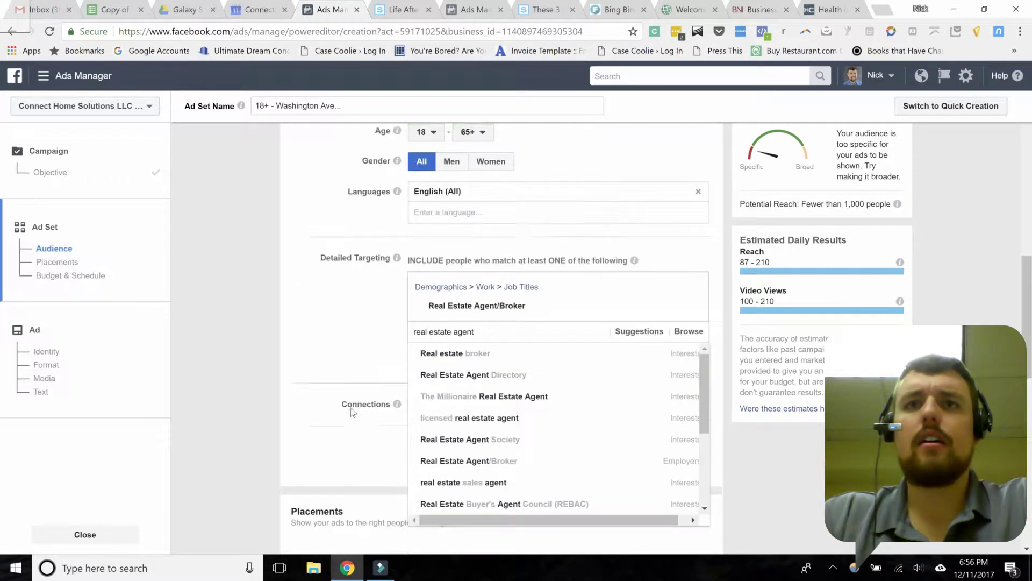
{"action": "scroll", "coordinate": [467, 311], "scroll_direction": "down", "scroll_amount": 1}
{"action": "key", "text": "ctrl+a"}
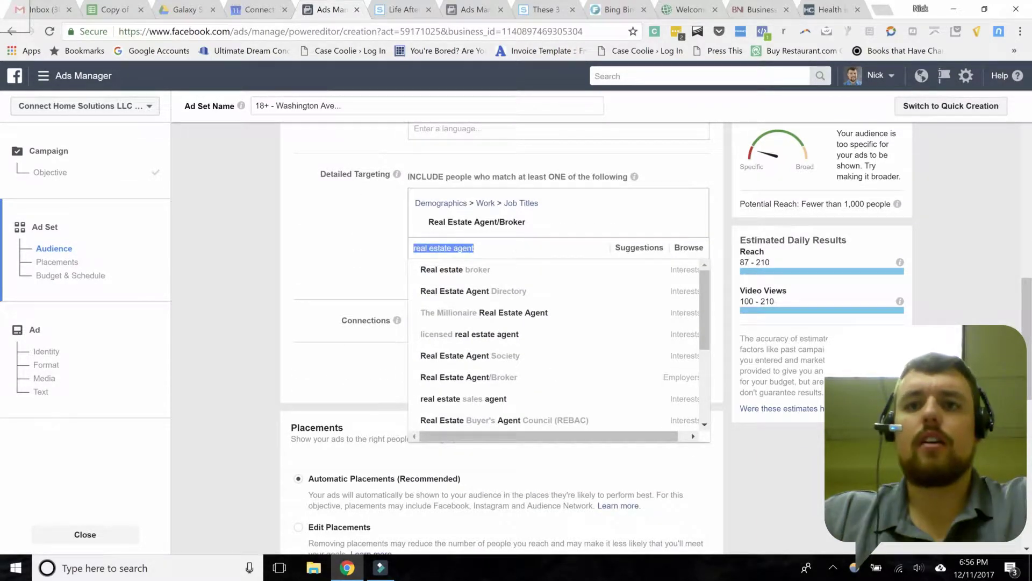
{"action": "type", "text": "real estate"}
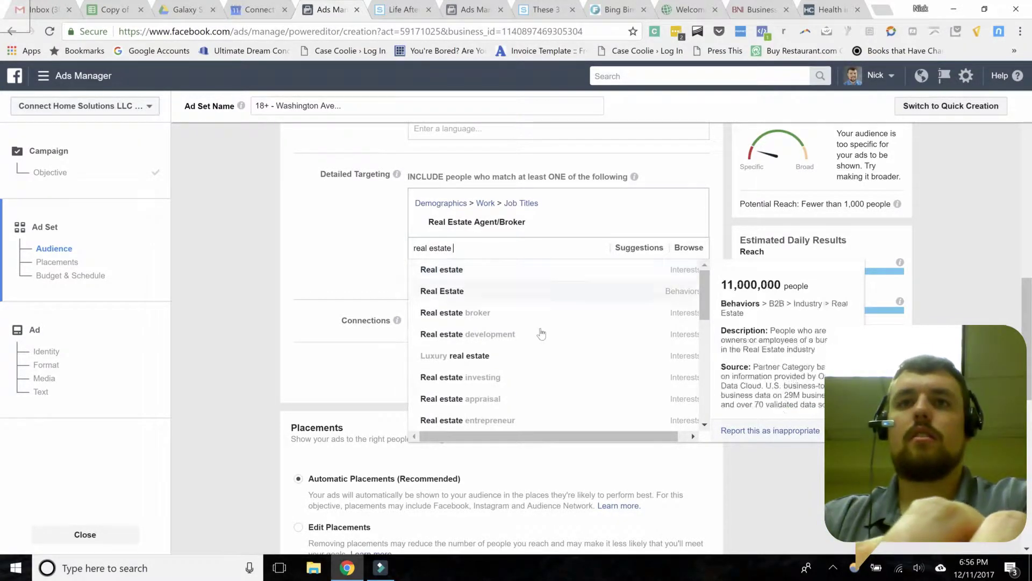
{"action": "scroll", "coordinate": [540, 333], "scroll_direction": "down", "scroll_amount": 3}
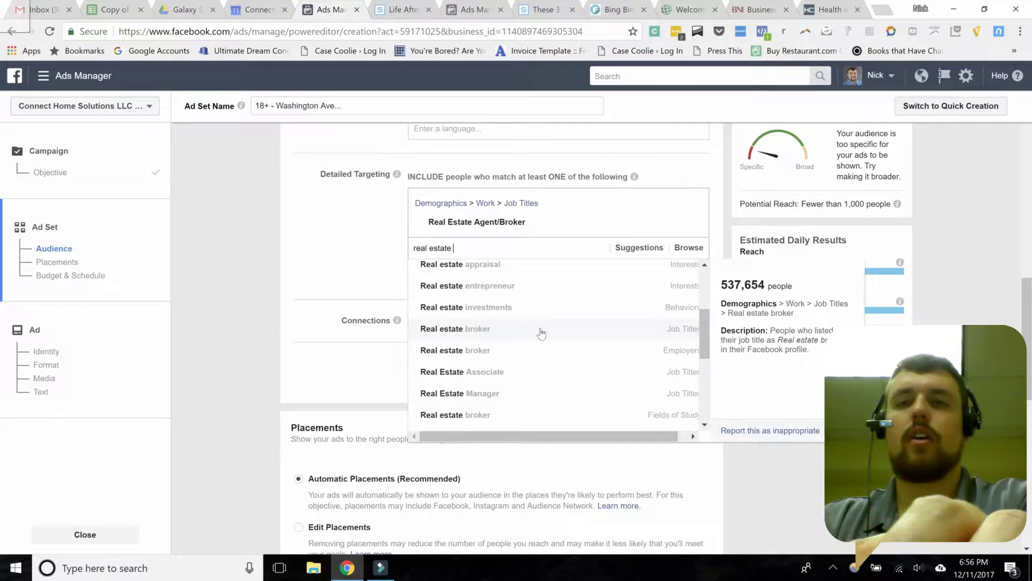
Step: Add Real estate broker to the targeted job titles
{"action": "left_click", "coordinate": [502, 332]}
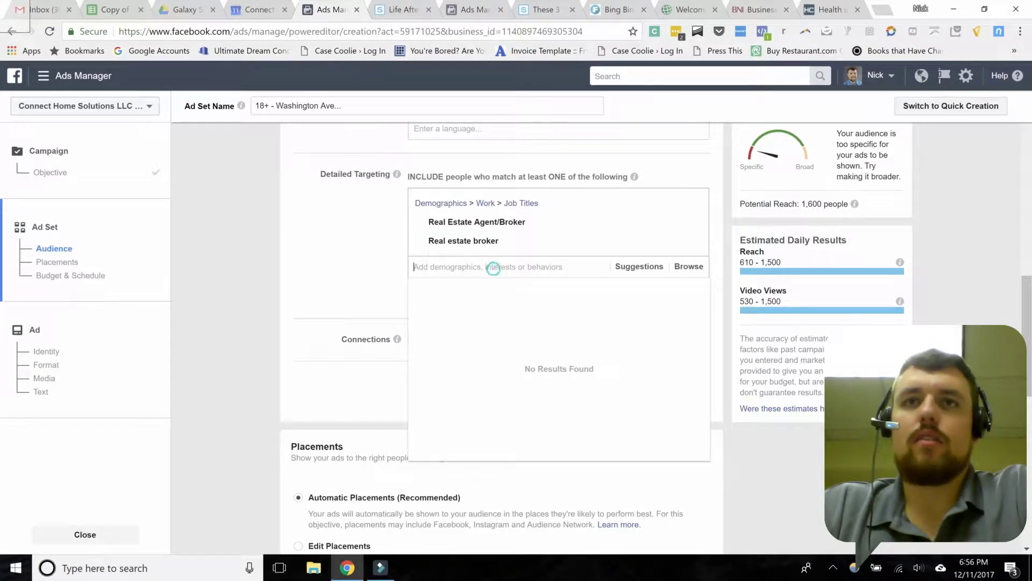
{"action": "scroll", "coordinate": [515, 313], "scroll_direction": "down", "scroll_amount": 3}
{"action": "scroll", "coordinate": [514, 313], "scroll_direction": "up", "scroll_amount": 3}
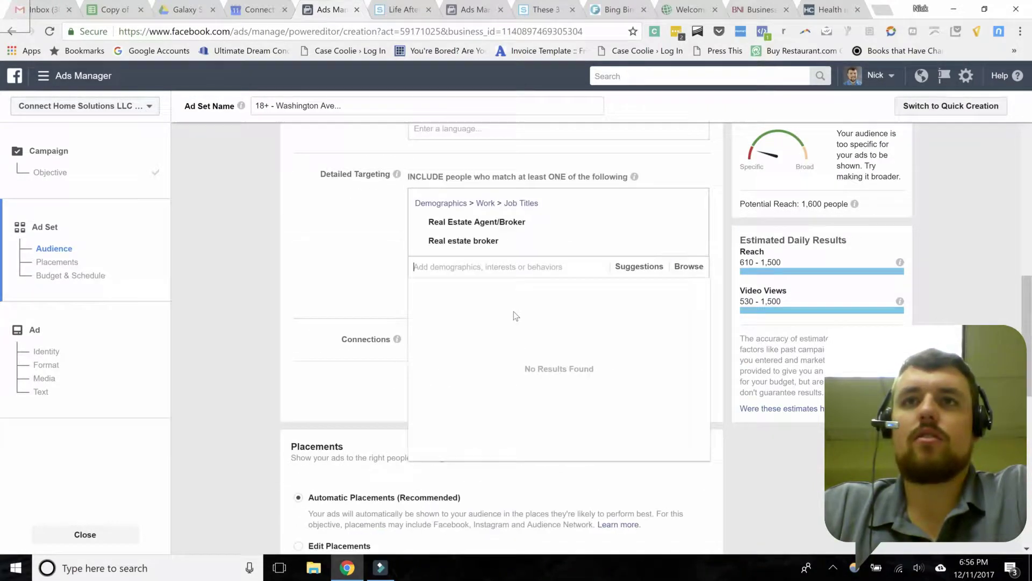
{"action": "left_click", "coordinate": [641, 267]}
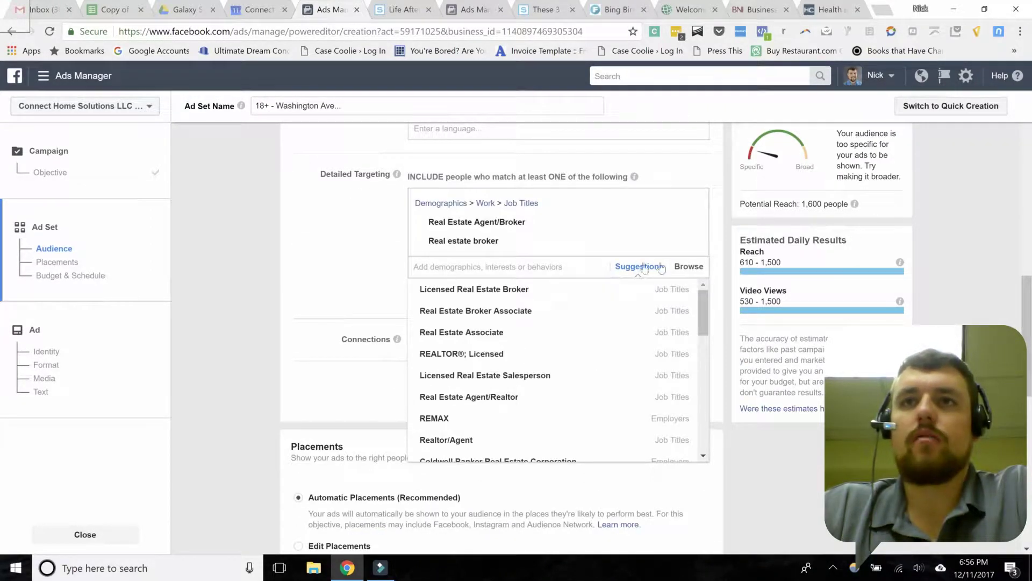
{"action": "left_click", "coordinate": [637, 269]}
{"action": "left_click", "coordinate": [639, 268]}
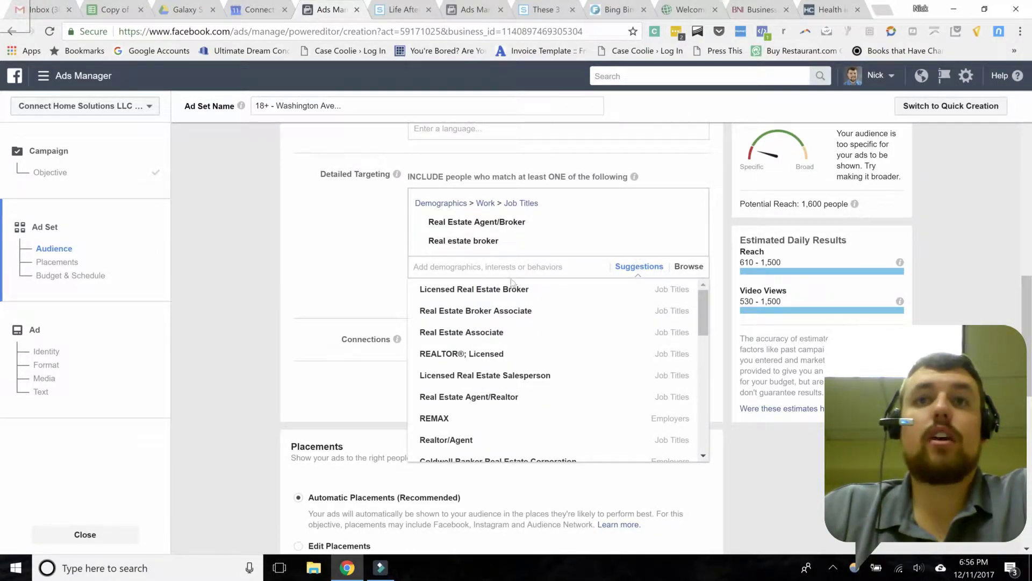
Step: From Suggestions, add Licensed Real Estate Broker, Real Estate Broker Associate and REALTOR®; Licensed
{"action": "mouse_move", "coordinate": [498, 293]}
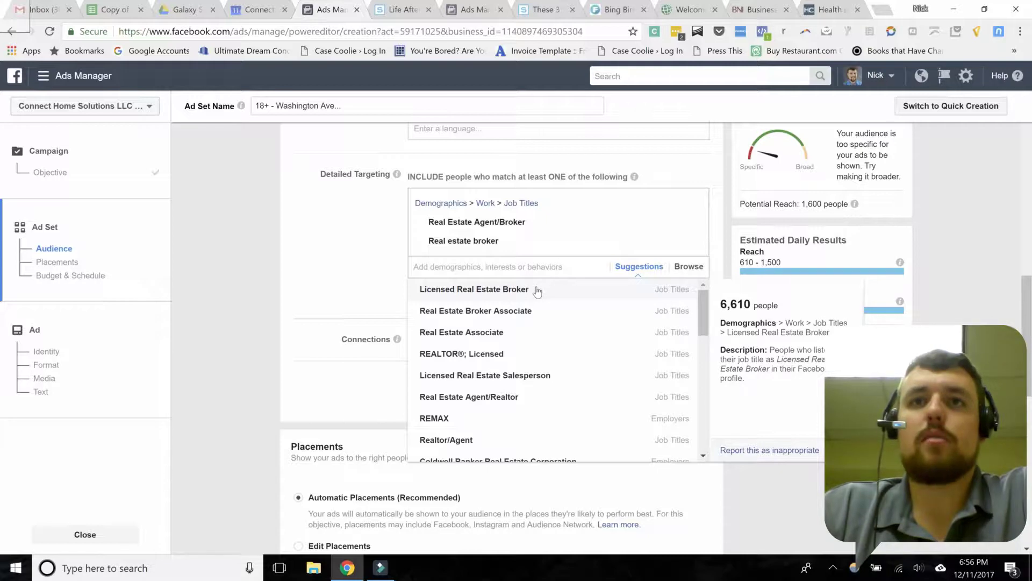
{"action": "left_click", "coordinate": [537, 291]}
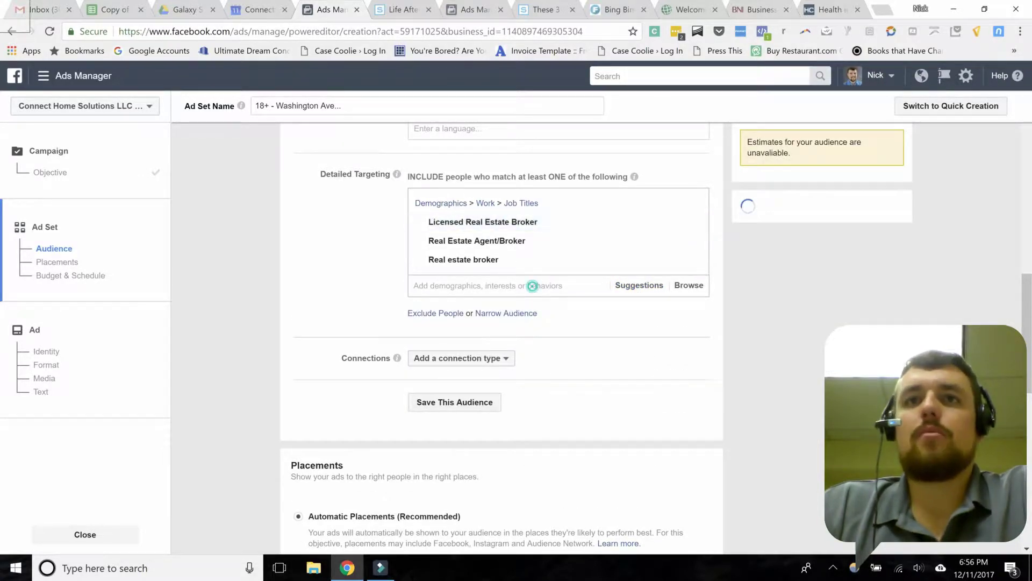
{"action": "left_click", "coordinate": [623, 284]}
{"action": "mouse_move", "coordinate": [470, 310]}
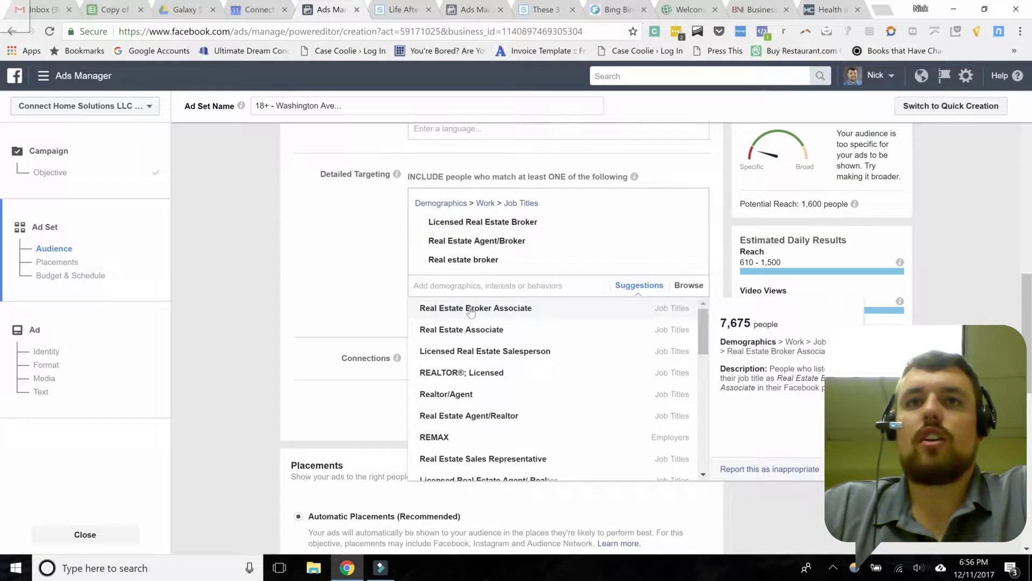
{"action": "left_click", "coordinate": [526, 311]}
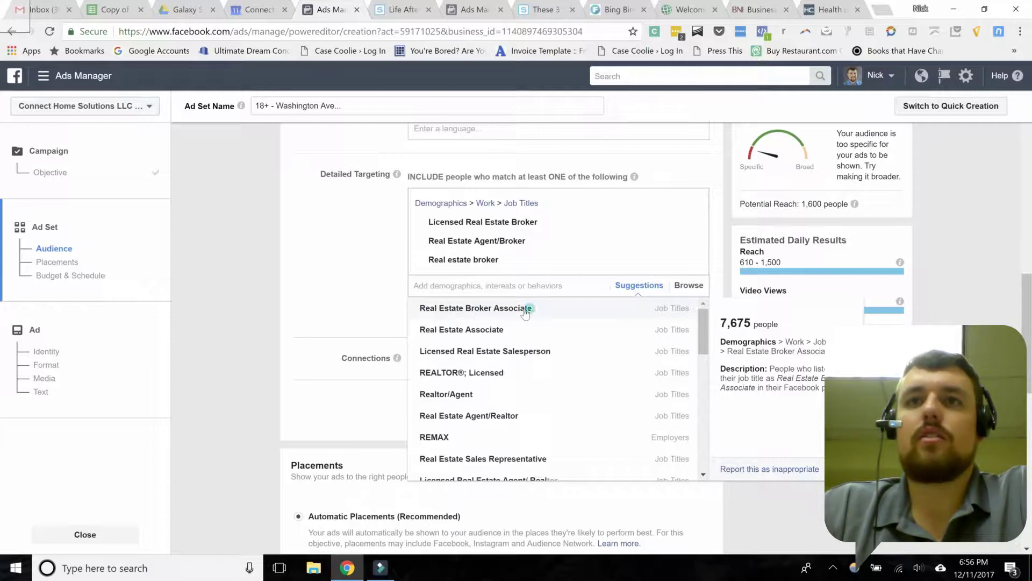
{"action": "left_click", "coordinate": [630, 304]}
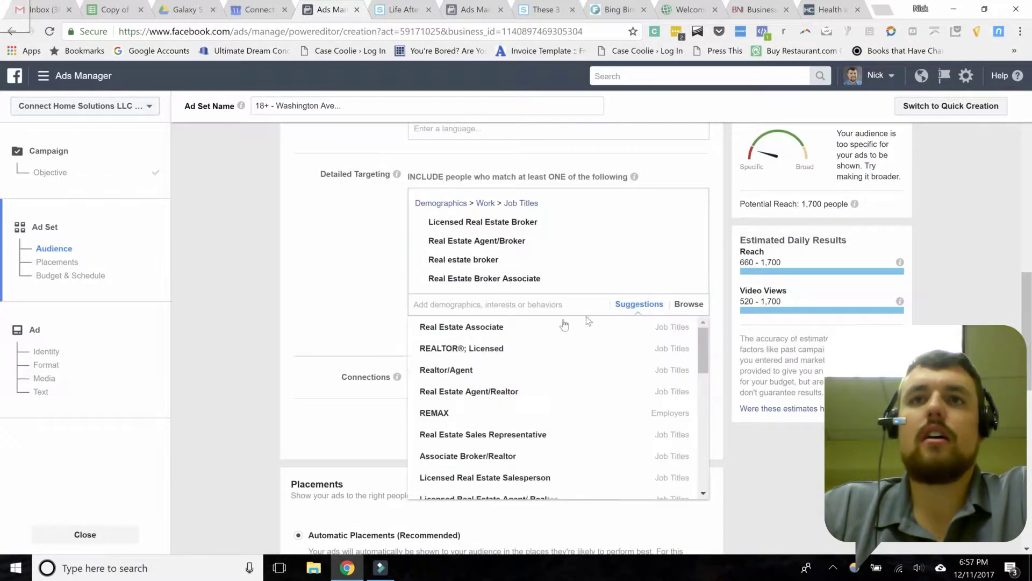
{"action": "left_click", "coordinate": [500, 348]}
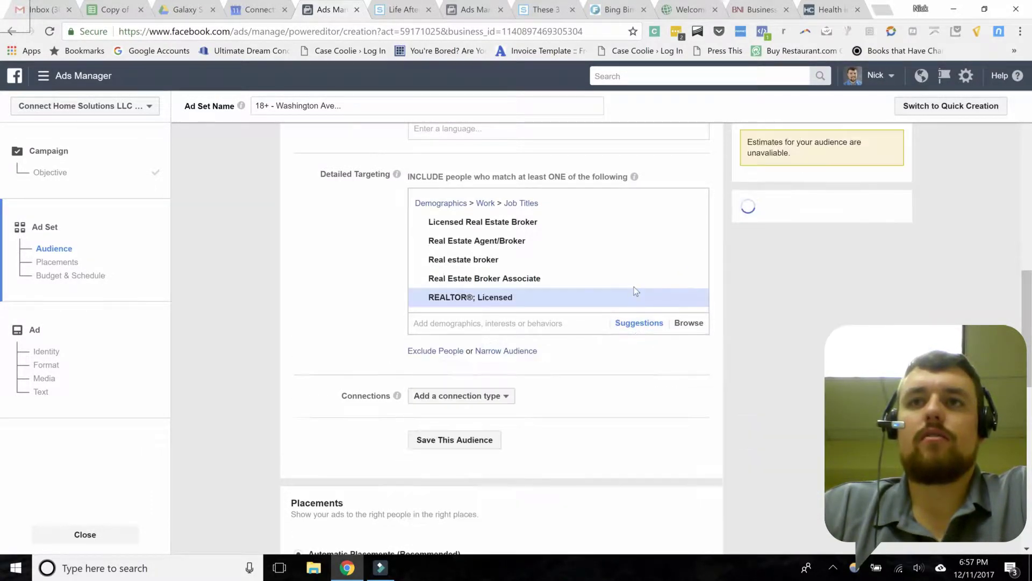
{"action": "left_click", "coordinate": [364, 293]}
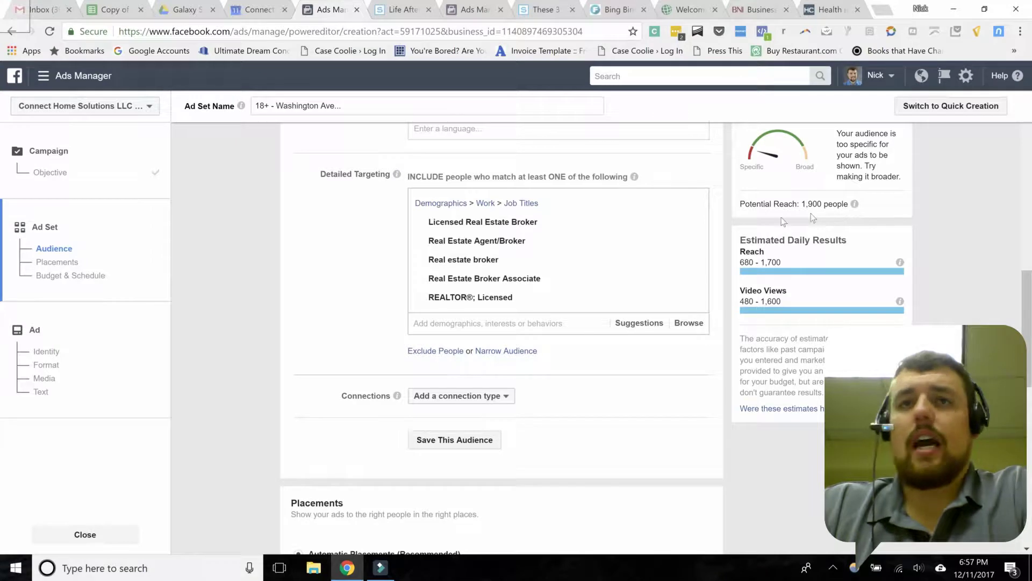
{"action": "left_click", "coordinate": [389, 361]}
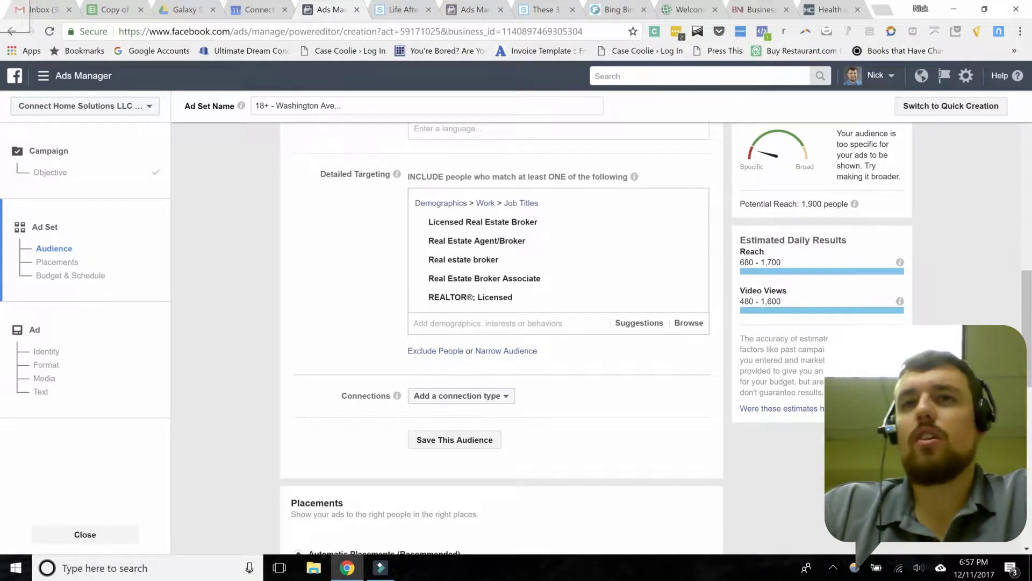
{"action": "left_click", "coordinate": [460, 321]}
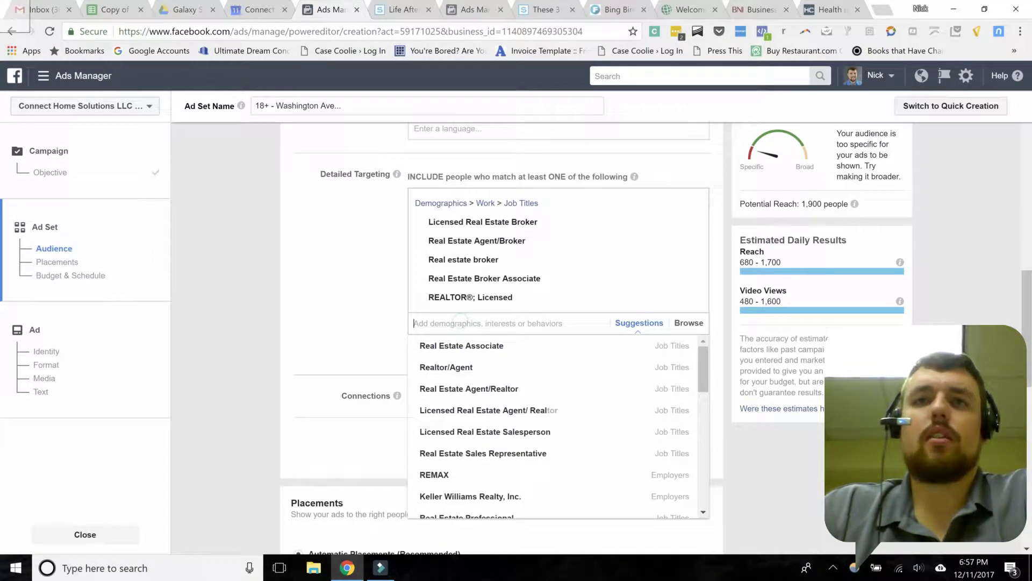
Step: Search 'inman' and add the Inman News interest, raising potential reach to 2,600
{"action": "type", "text": "inman"}
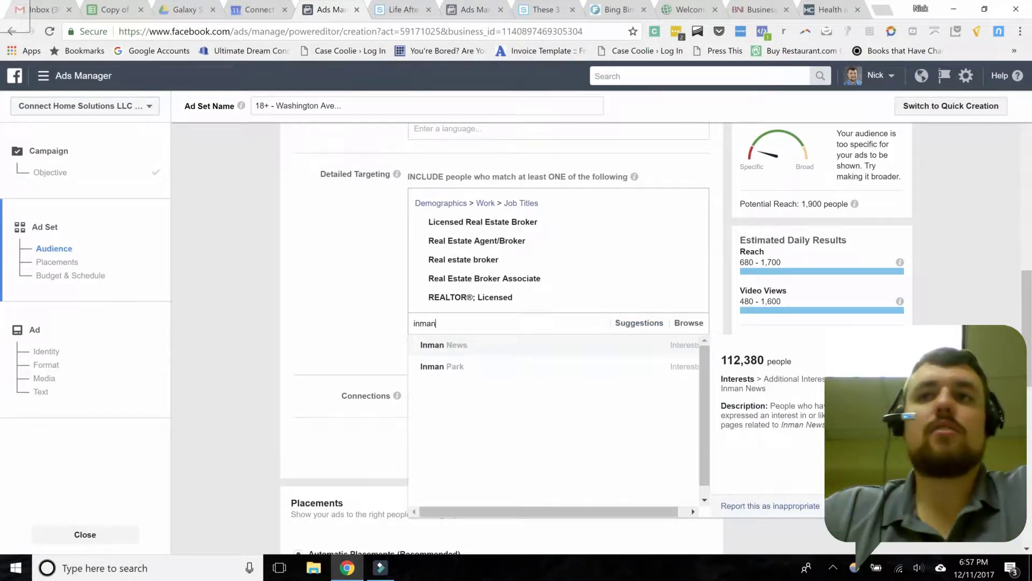
{"action": "left_click", "coordinate": [425, 346]}
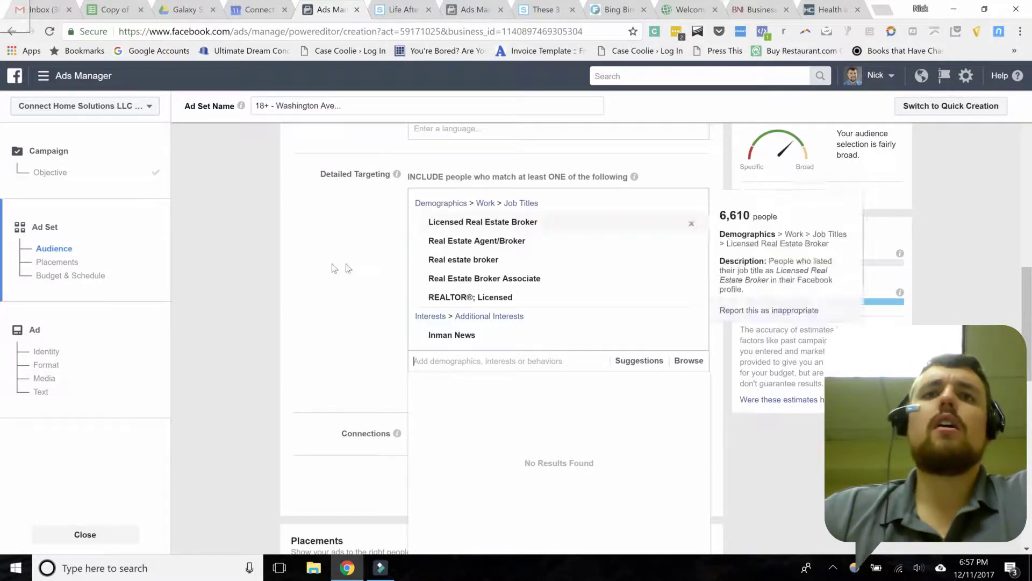
{"action": "left_click", "coordinate": [373, 249]}
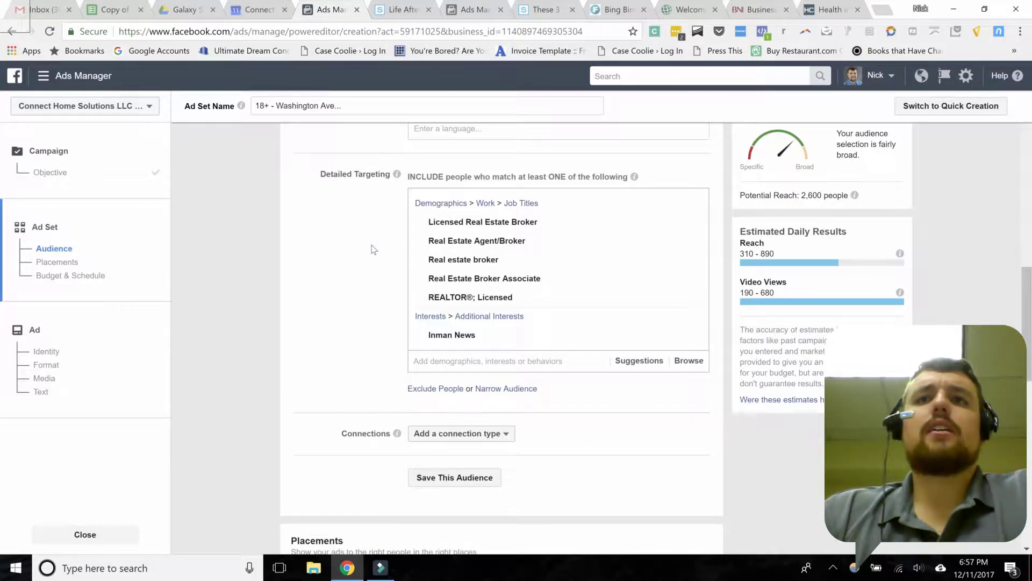
{"action": "left_click", "coordinate": [441, 356]}
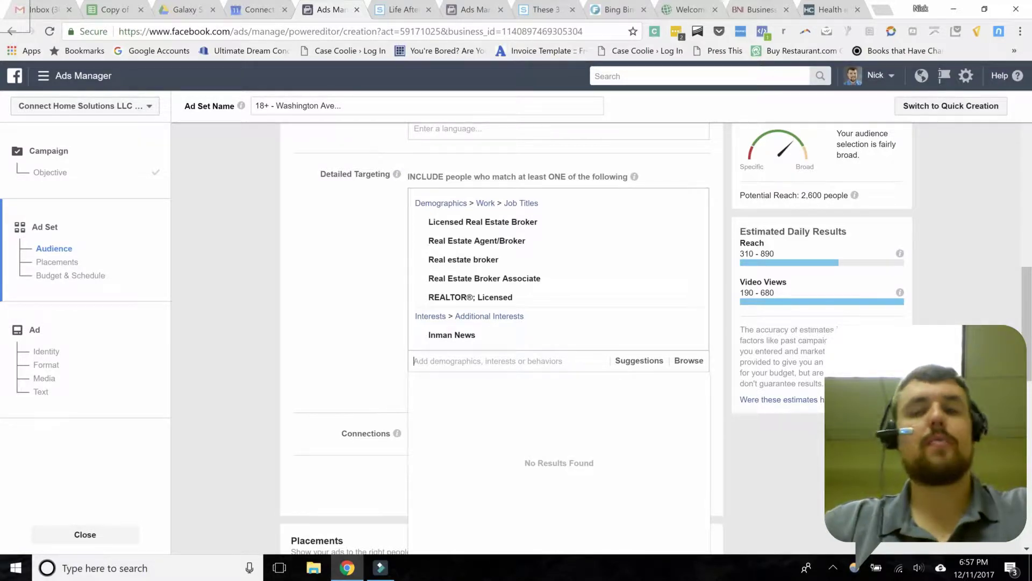
{"action": "left_click", "coordinate": [377, 299]}
{"action": "scroll", "coordinate": [376, 299], "scroll_direction": "down", "scroll_amount": 1}
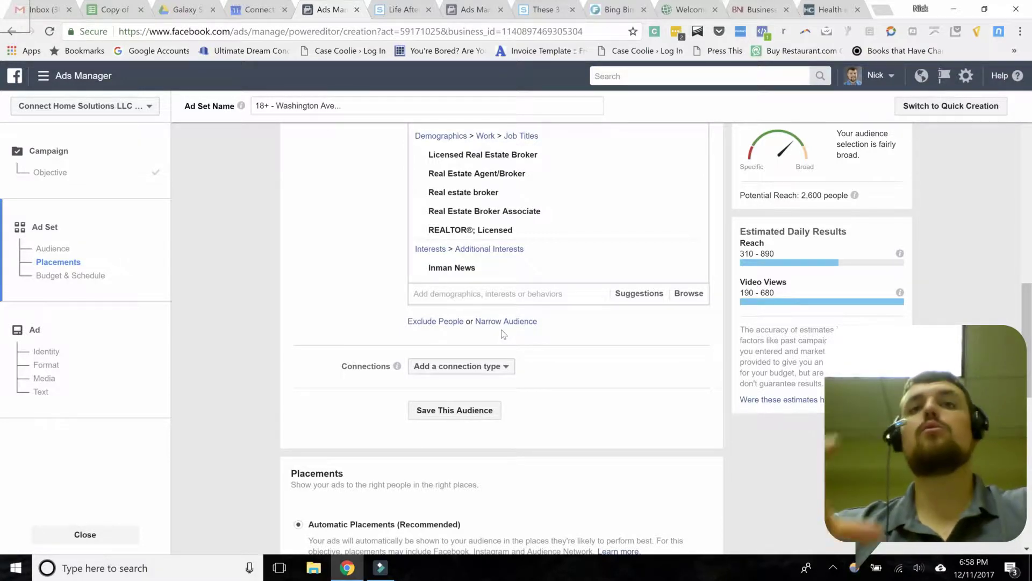
Step: Under Exclude People, search 'marketing' and add the Marketing interest as an exclusion
{"action": "left_click", "coordinate": [427, 324]}
{"action": "left_click", "coordinate": [423, 365]}
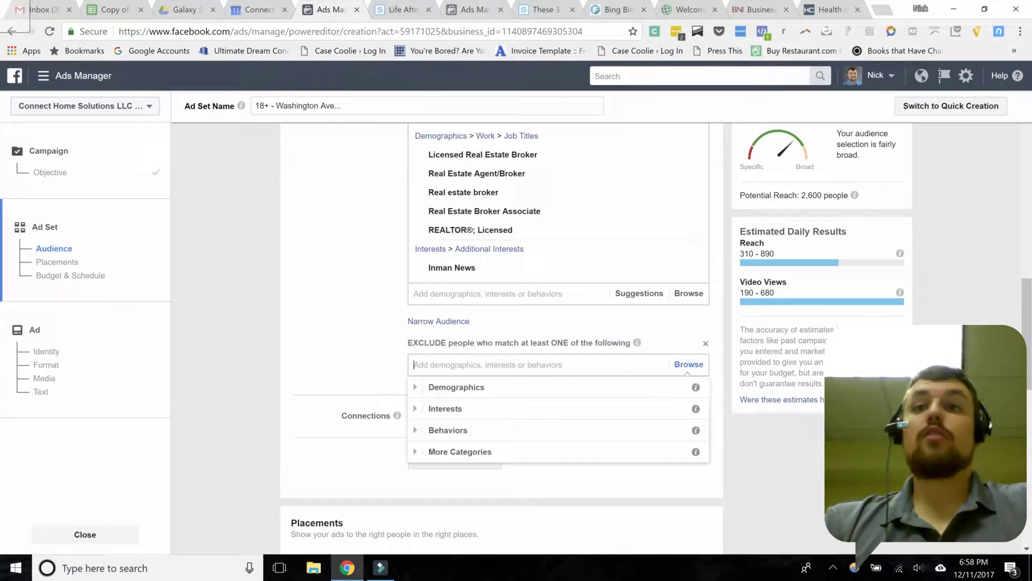
{"action": "type", "text": "marketing"}
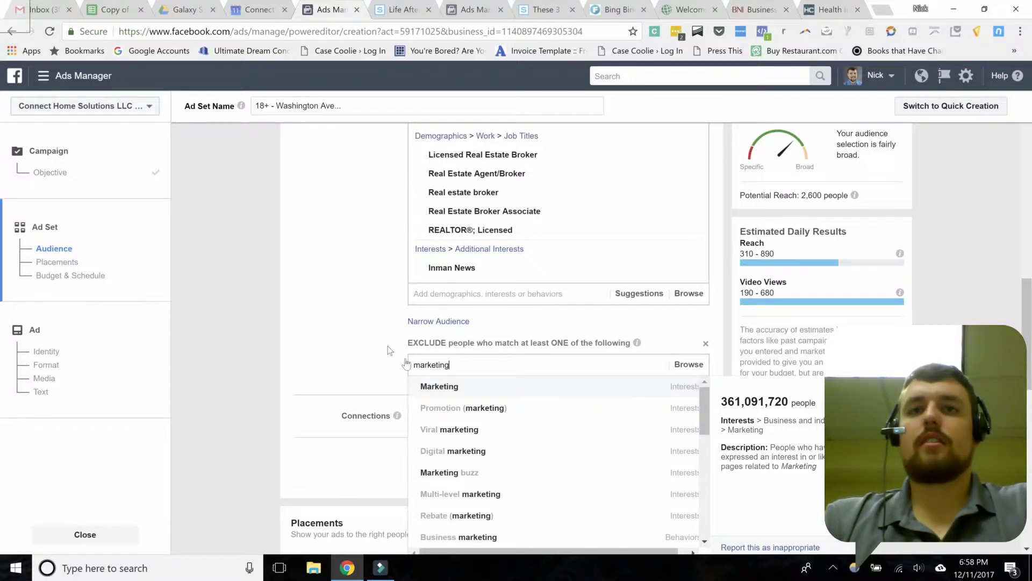
{"action": "key", "text": "Return"}
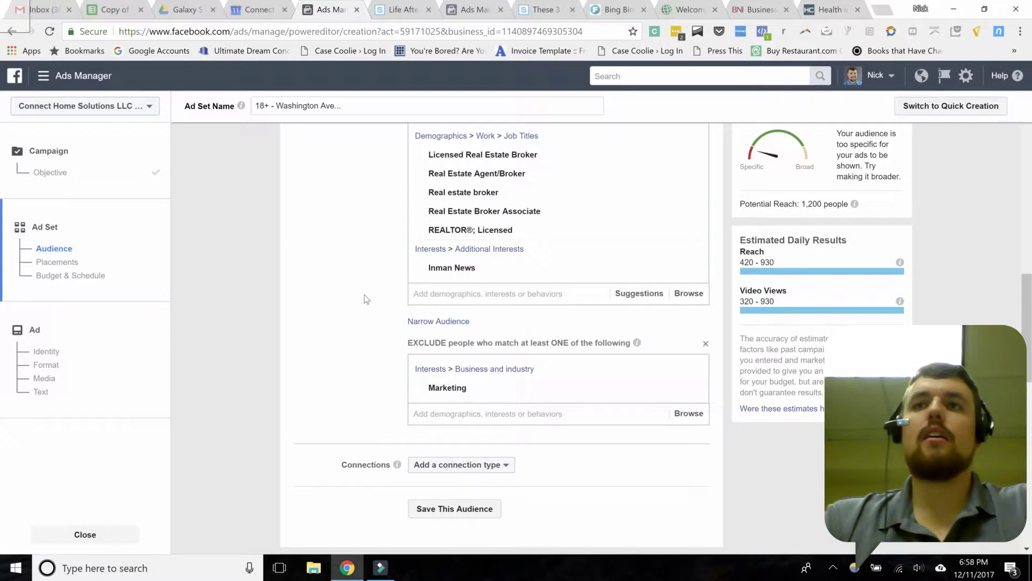
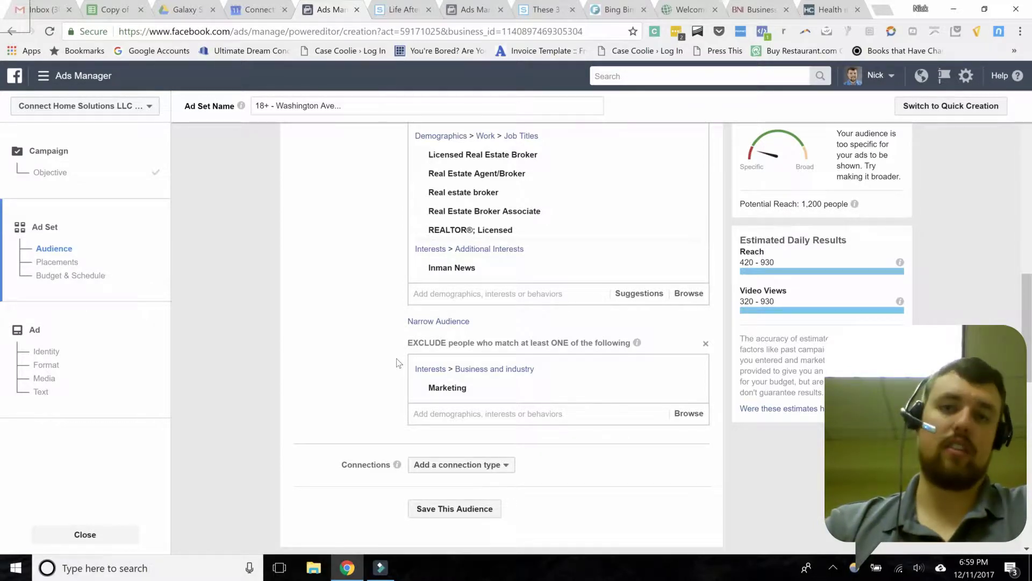
Step: Remove the Marketing exclusion and try narrowing the audience by the Marketing interest
{"action": "left_click", "coordinate": [706, 344]}
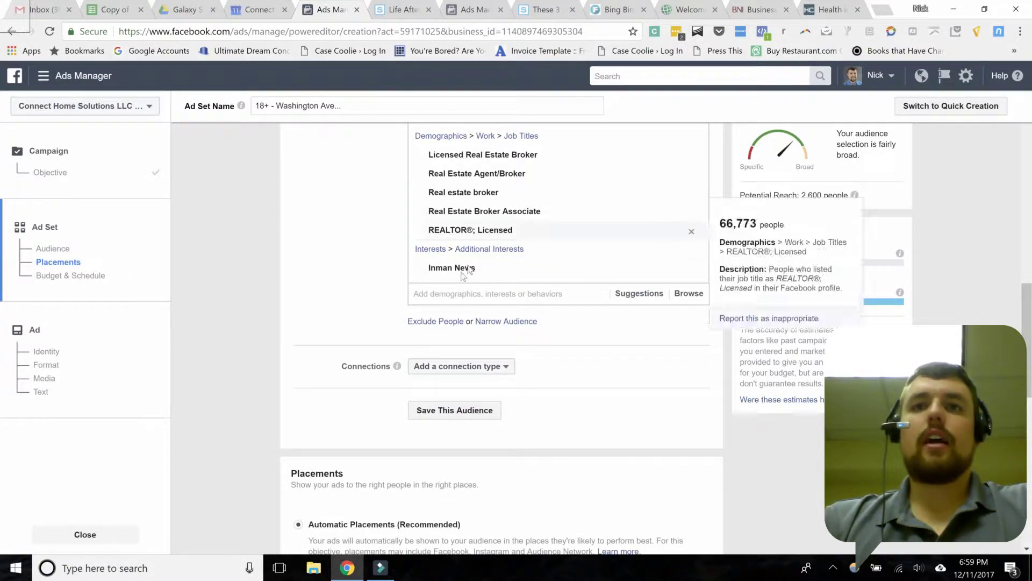
{"action": "left_click", "coordinate": [483, 322]}
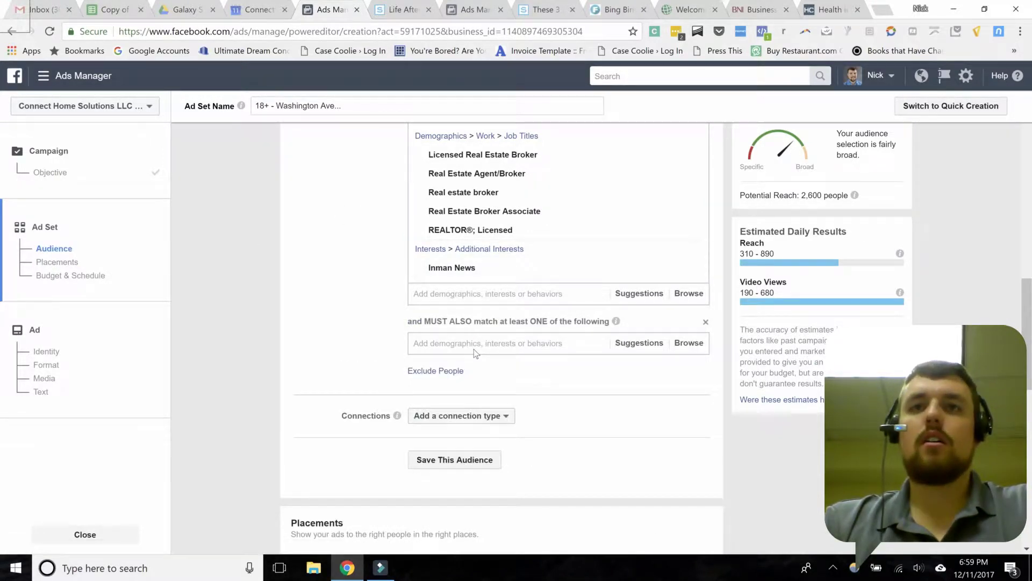
{"action": "left_click", "coordinate": [473, 347]}
{"action": "type", "text": "marketing"}
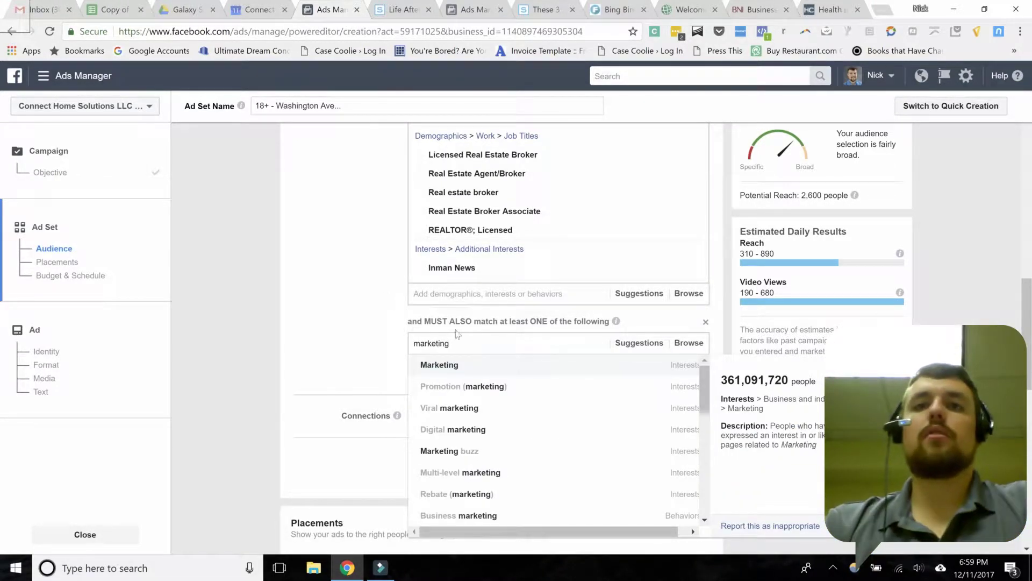
{"action": "left_click", "coordinate": [469, 365]}
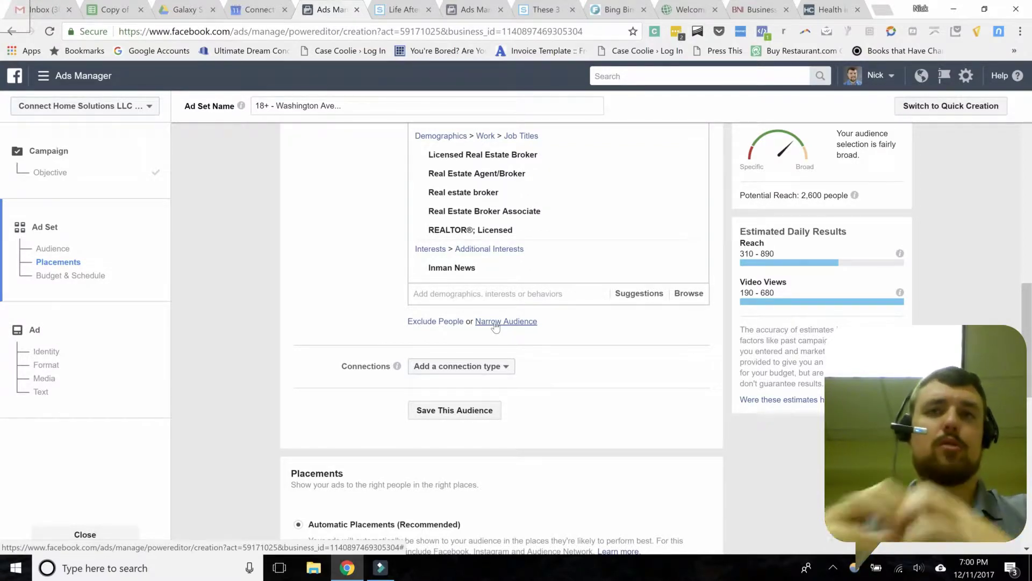
Step: Open the 'Add a connection type' dropdown under Connections for the ad set audience
{"action": "left_click", "coordinate": [385, 193]}
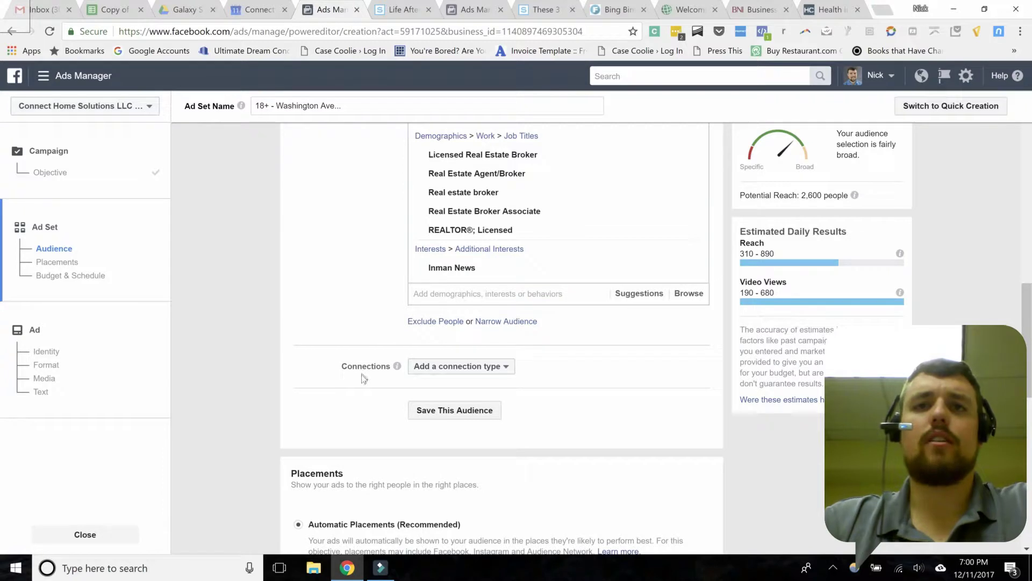
{"action": "left_click", "coordinate": [484, 367]}
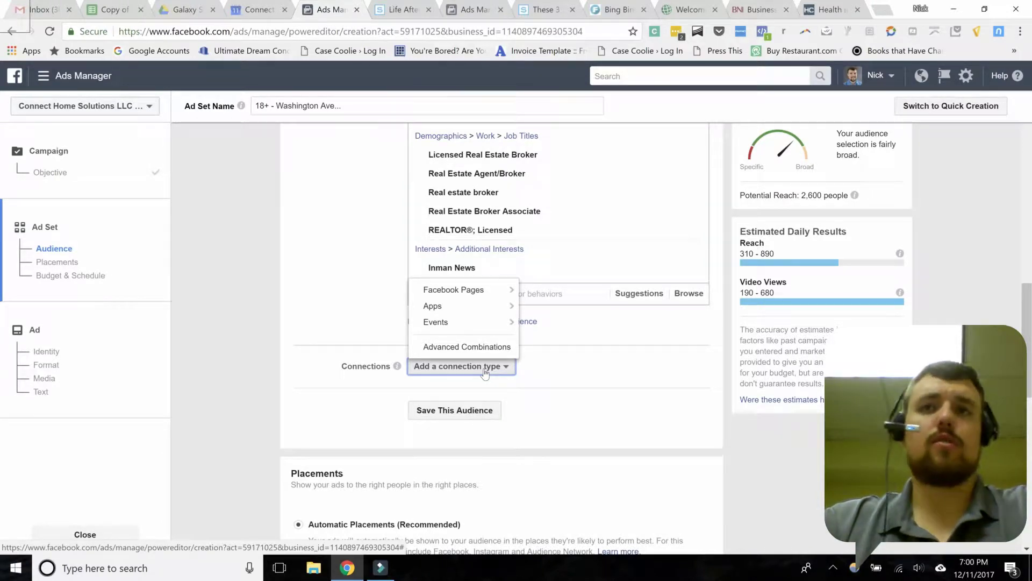
Step: View the Facebook Pages connection options, then leave the audience without any connection
{"action": "mouse_move", "coordinate": [471, 295]}
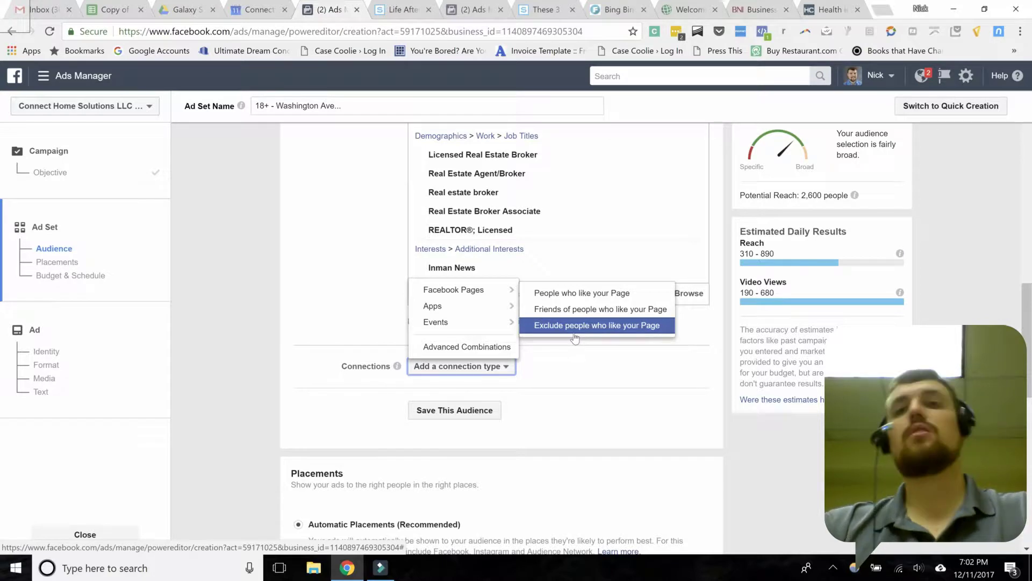
{"action": "left_click", "coordinate": [494, 354]}
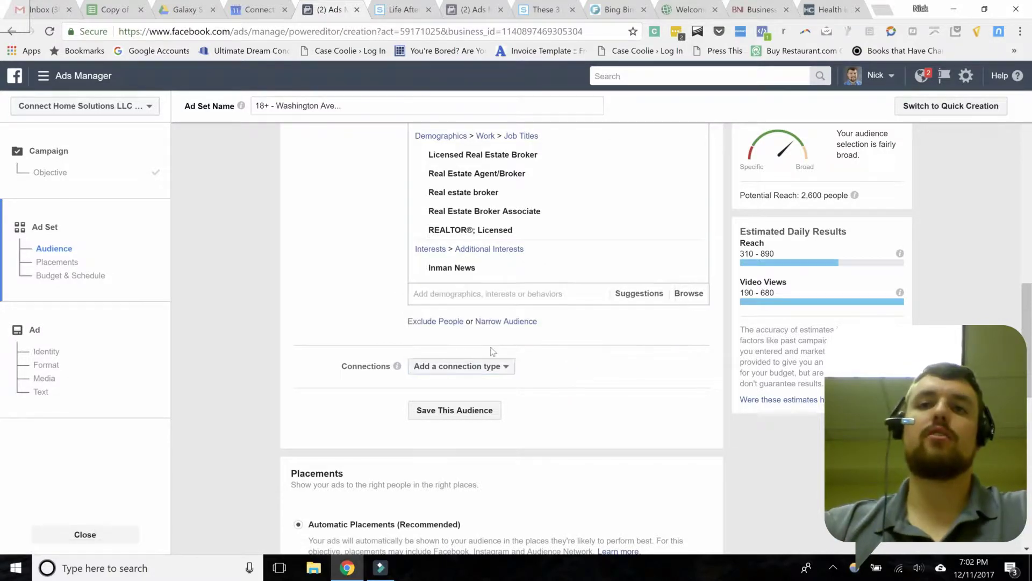
{"action": "scroll", "coordinate": [308, 303], "scroll_direction": "down", "scroll_amount": 1}
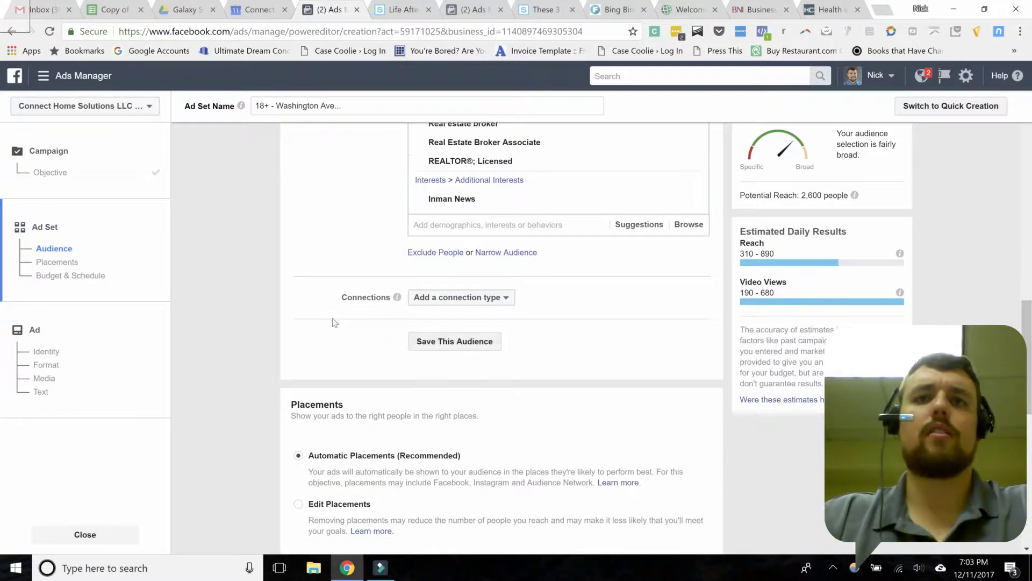
{"action": "scroll", "coordinate": [332, 318], "scroll_direction": "down", "scroll_amount": 2}
{"action": "scroll", "coordinate": [231, 279], "scroll_direction": "down", "scroll_amount": 1}
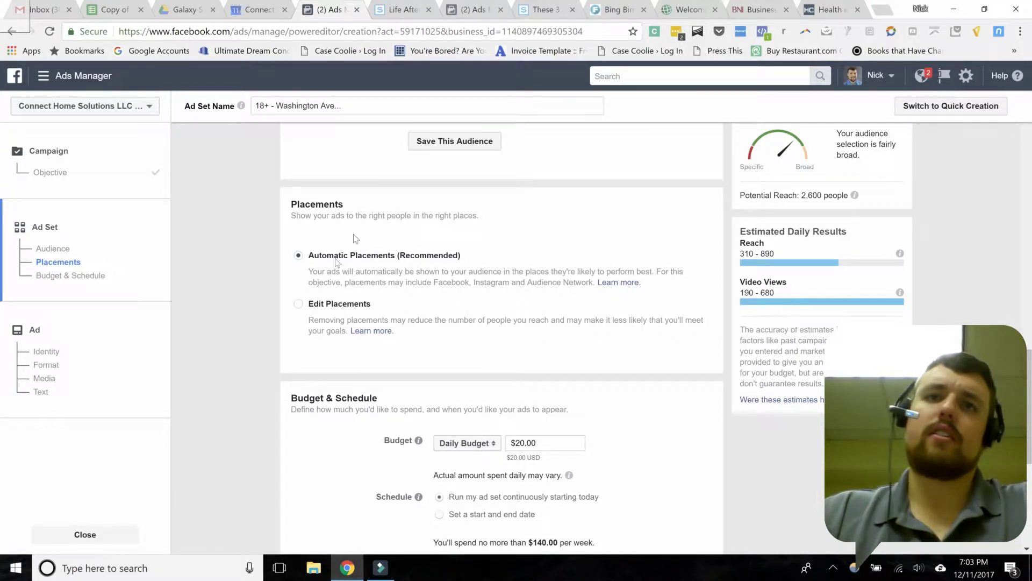
{"action": "left_click", "coordinate": [296, 304]}
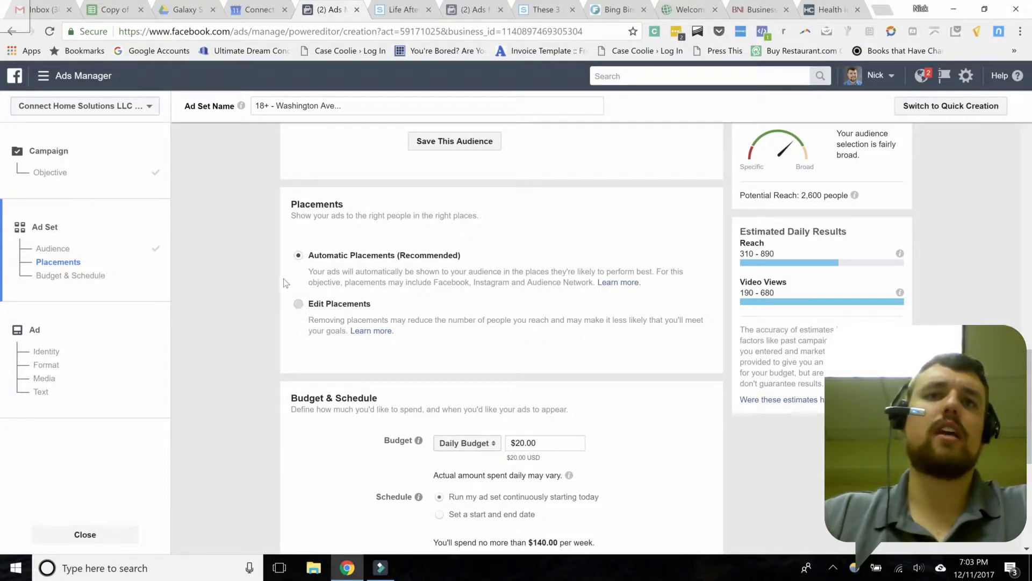
{"action": "scroll", "coordinate": [281, 280], "scroll_direction": "down", "scroll_amount": 4}
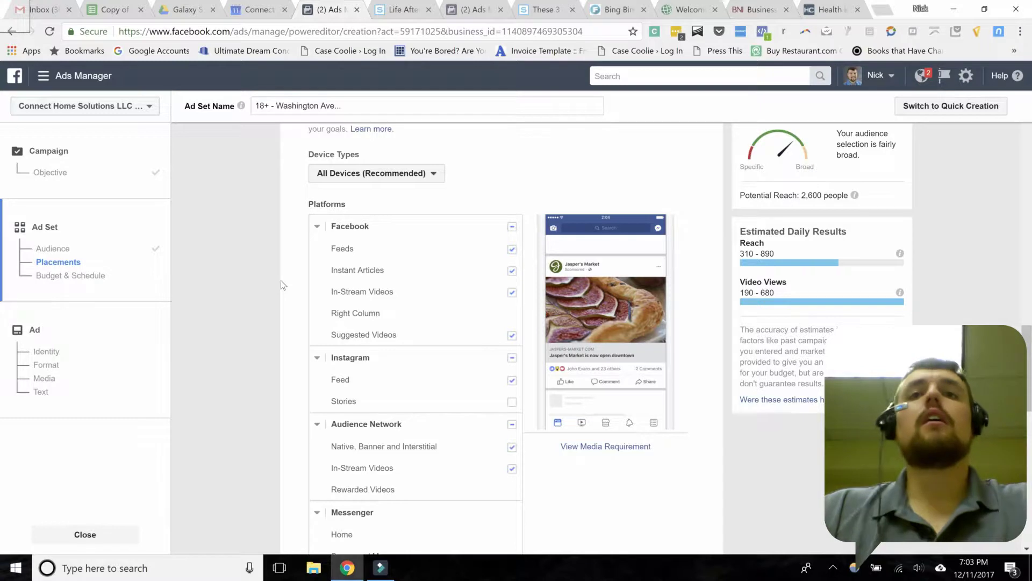
{"action": "scroll", "coordinate": [281, 280], "scroll_direction": "down", "scroll_amount": 1}
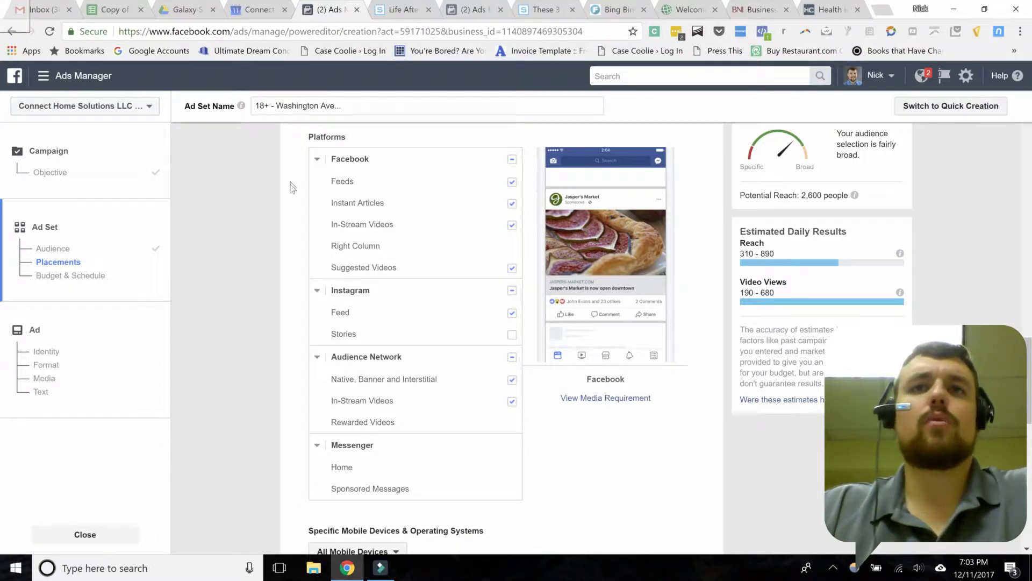
{"action": "scroll", "coordinate": [295, 215], "scroll_direction": "up", "scroll_amount": 2}
{"action": "scroll", "coordinate": [297, 189], "scroll_direction": "up", "scroll_amount": 1}
{"action": "left_click", "coordinate": [298, 187]}
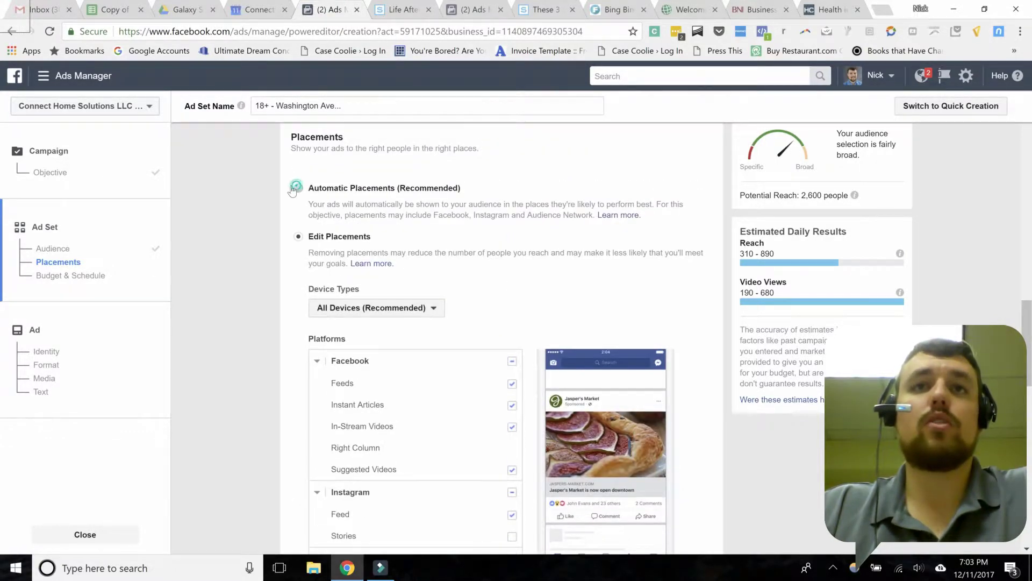
{"action": "scroll", "coordinate": [267, 198], "scroll_direction": "down", "scroll_amount": 2}
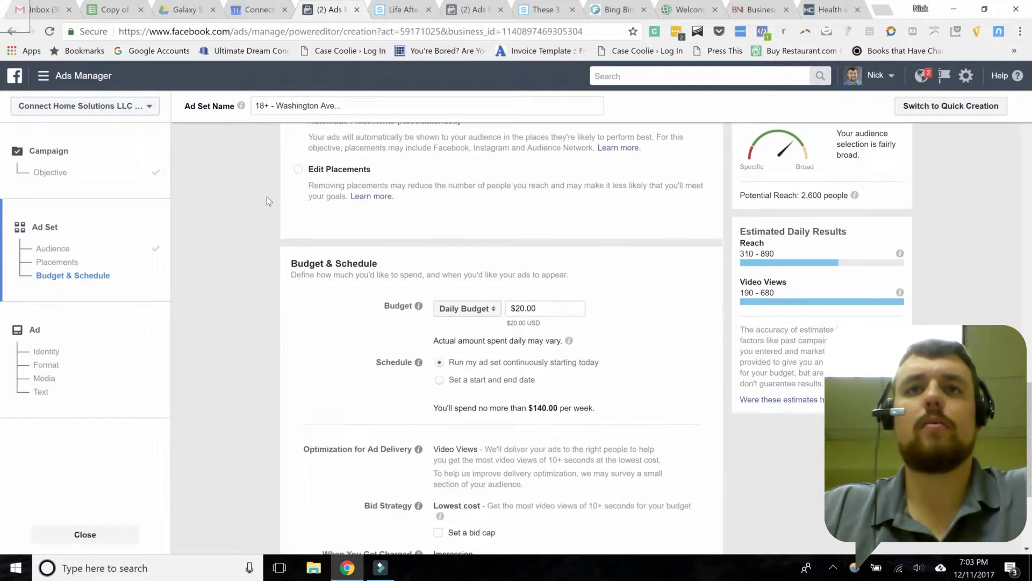
{"action": "scroll", "coordinate": [267, 200], "scroll_direction": "down", "scroll_amount": 1}
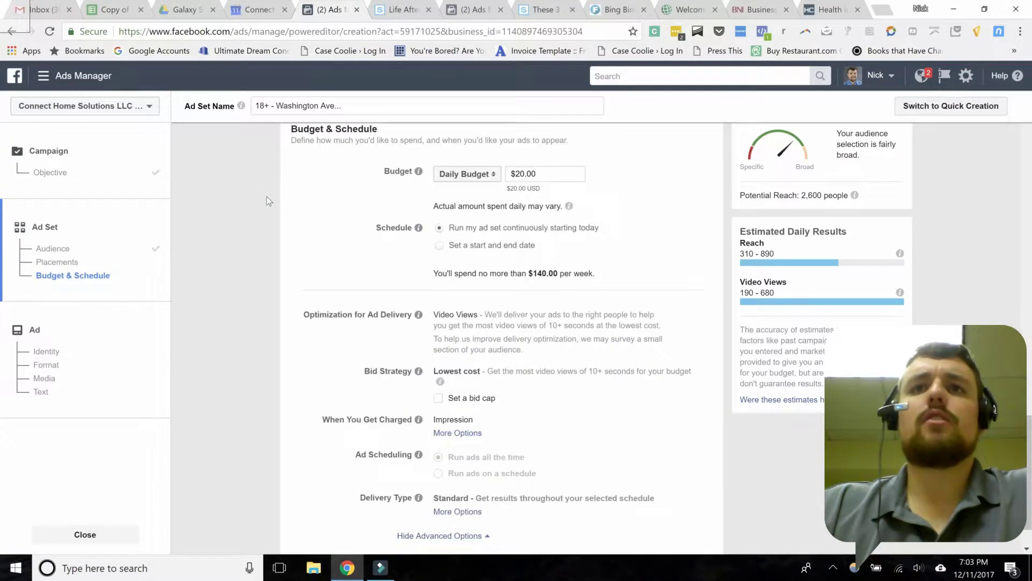
{"action": "left_click", "coordinate": [469, 178]}
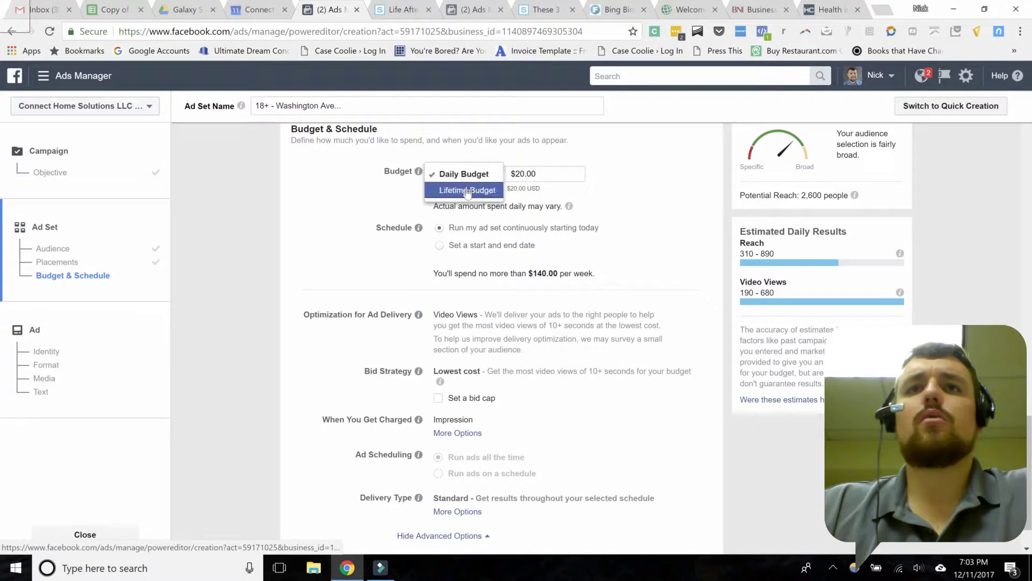
{"action": "left_click", "coordinate": [470, 173]}
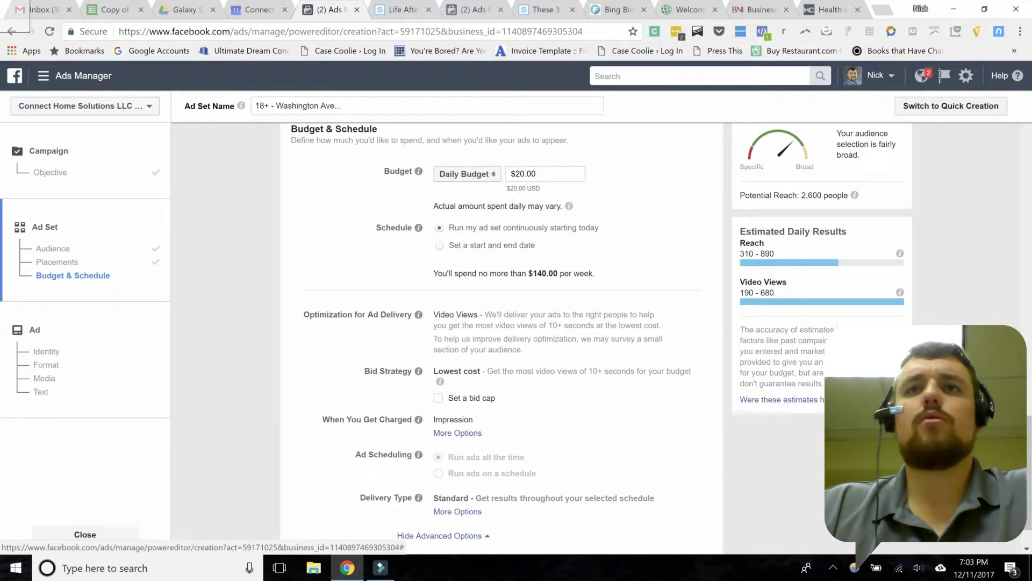
{"action": "left_click_drag", "start_coordinate": [510, 174], "coordinate": [624, 177]}
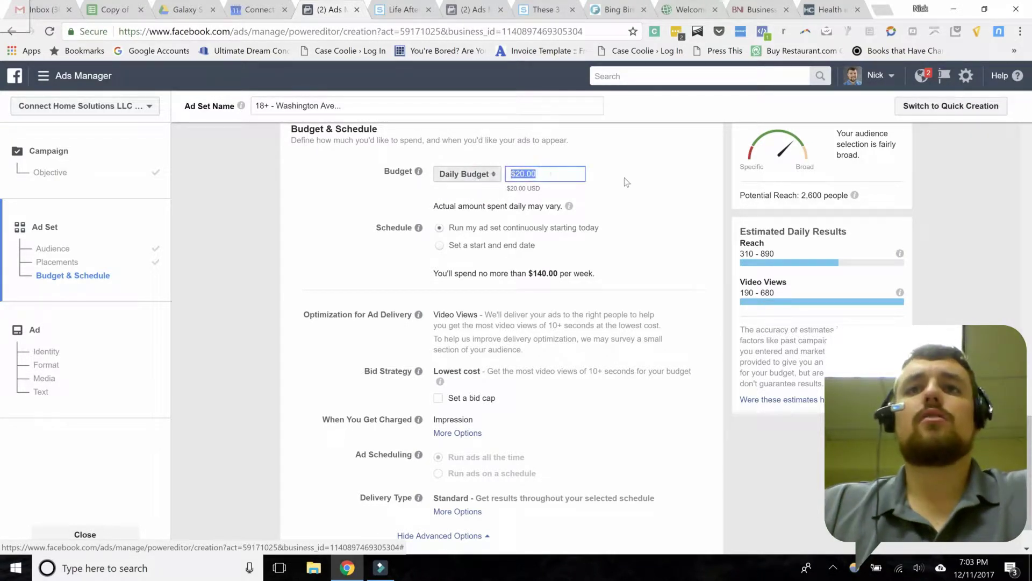
{"action": "type", "text": "1"}
{"action": "left_click", "coordinate": [629, 201]}
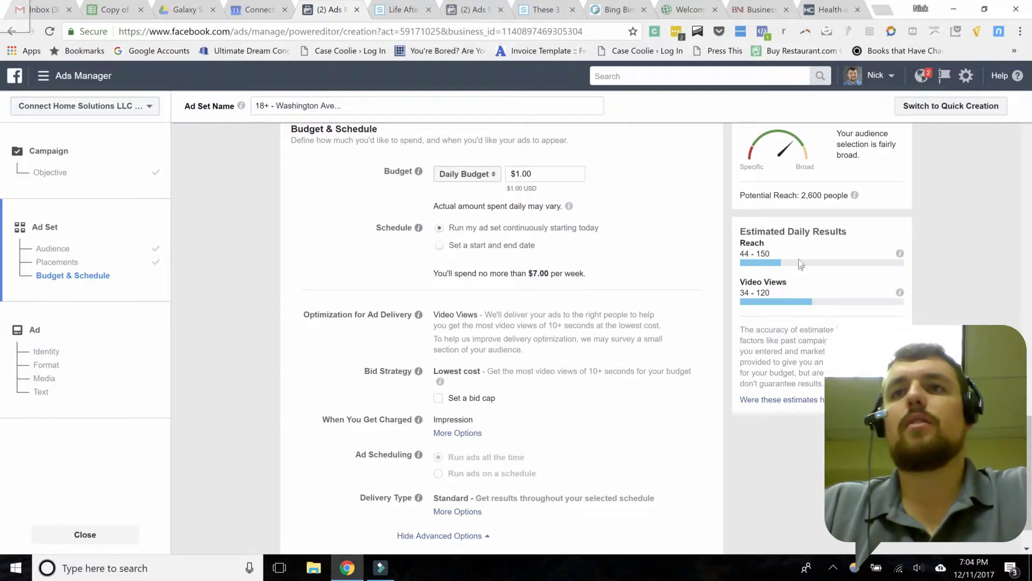
{"action": "double_click", "coordinate": [774, 252]}
{"action": "left_click", "coordinate": [780, 256]}
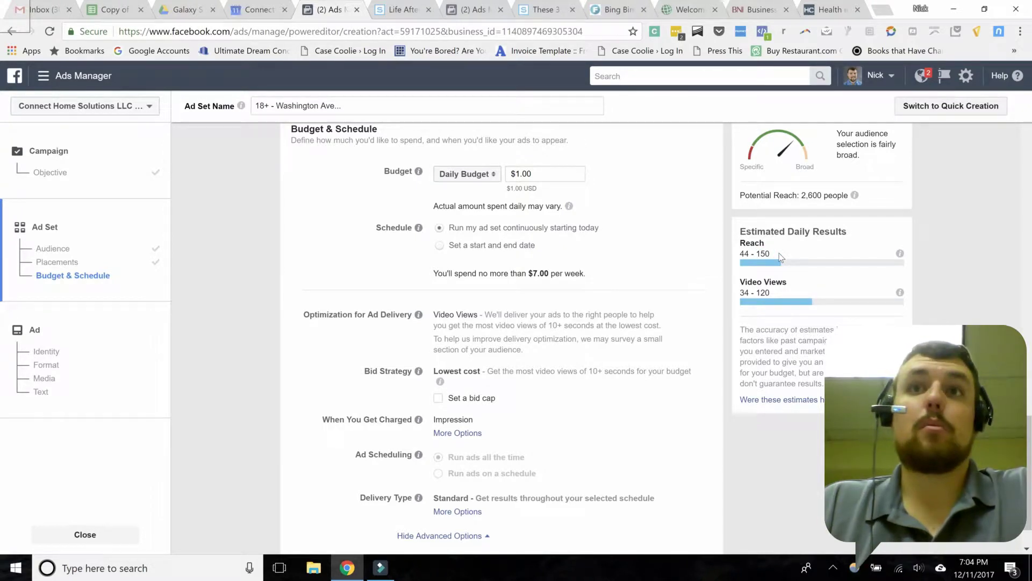
{"action": "triple_click", "coordinate": [541, 174]}
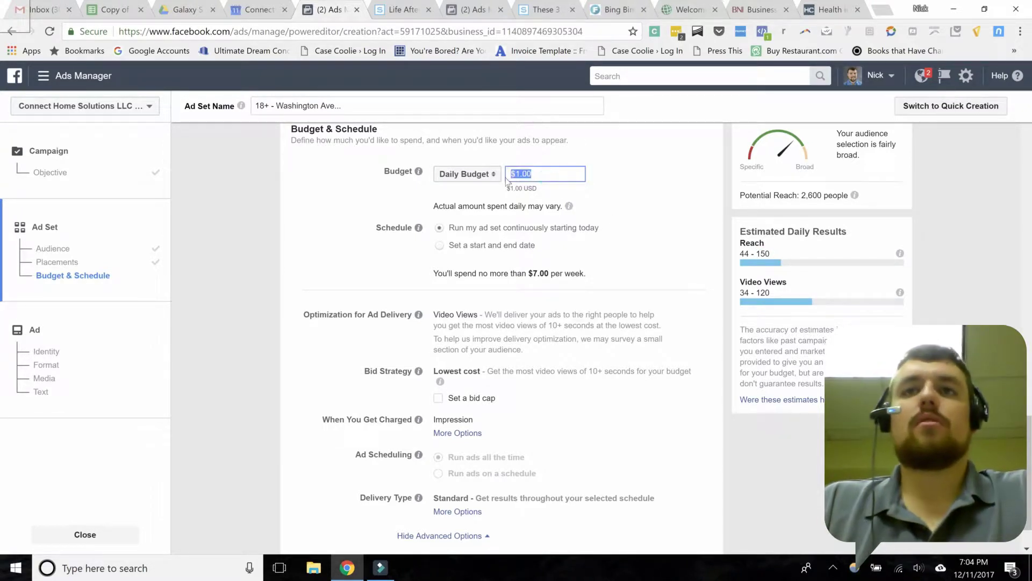
{"action": "type", "text": "5"}
{"action": "left_click", "coordinate": [658, 198]}
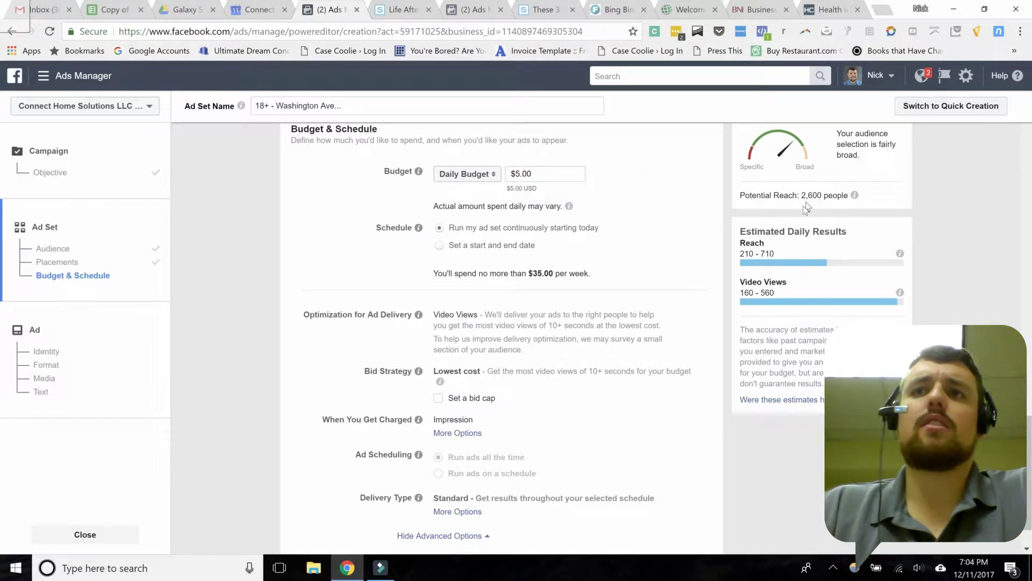
{"action": "left_click_drag", "start_coordinate": [775, 254], "coordinate": [760, 253]}
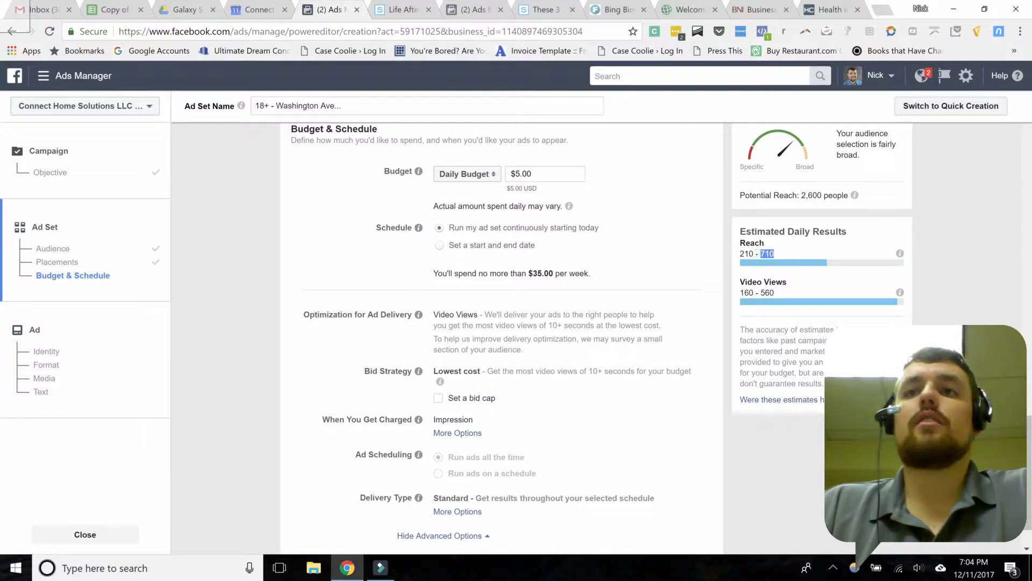
{"action": "left_click", "coordinate": [784, 255]}
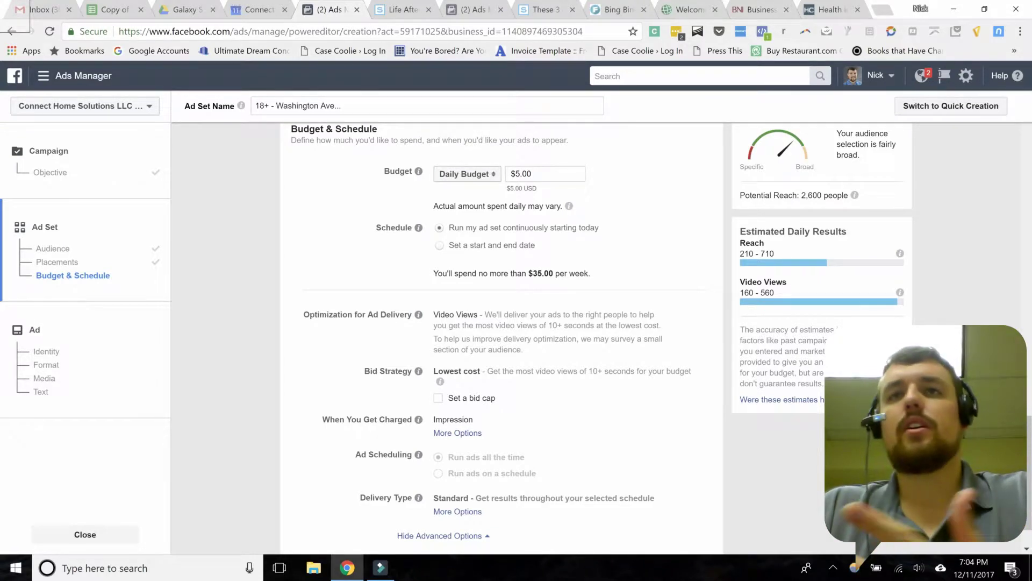
{"action": "left_click_drag", "start_coordinate": [540, 174], "coordinate": [519, 174]}
{"action": "key", "text": "ctrl+a"}
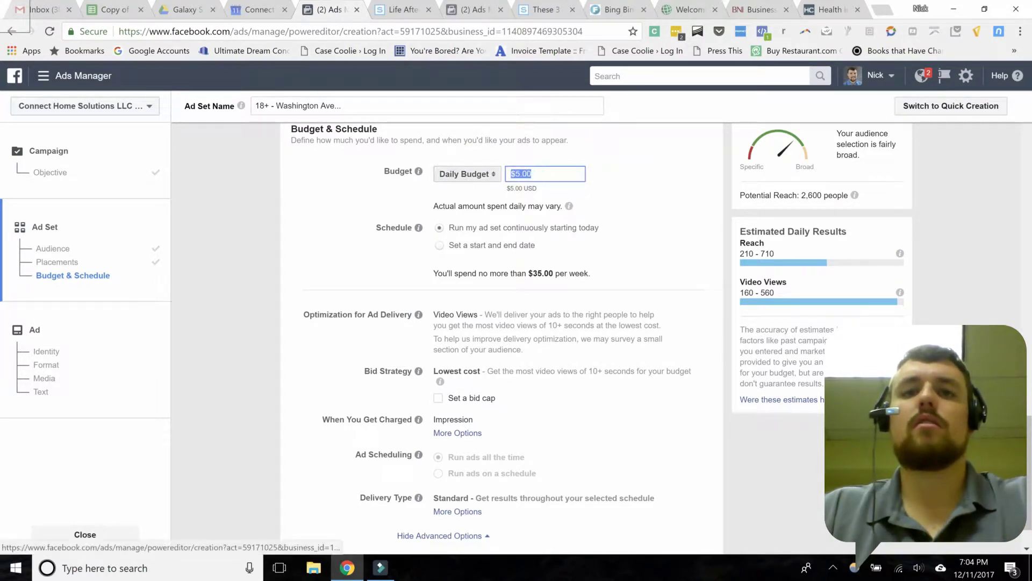
{"action": "key", "text": "BackSpace"}
{"action": "type", "text": "20"}
{"action": "left_click", "coordinate": [678, 203]}
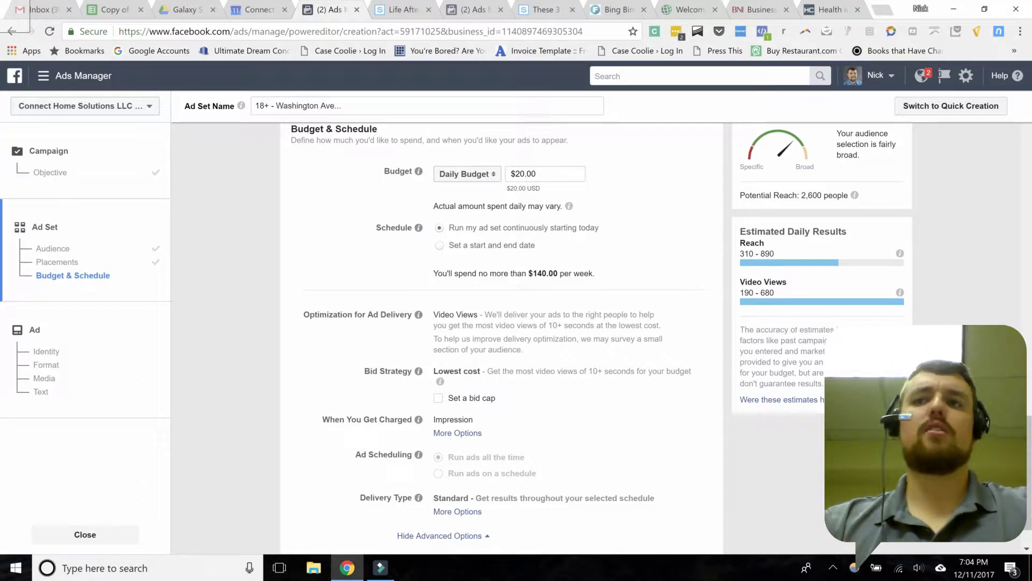
{"action": "left_click", "coordinate": [491, 179]}
{"action": "type", "text": "100"}
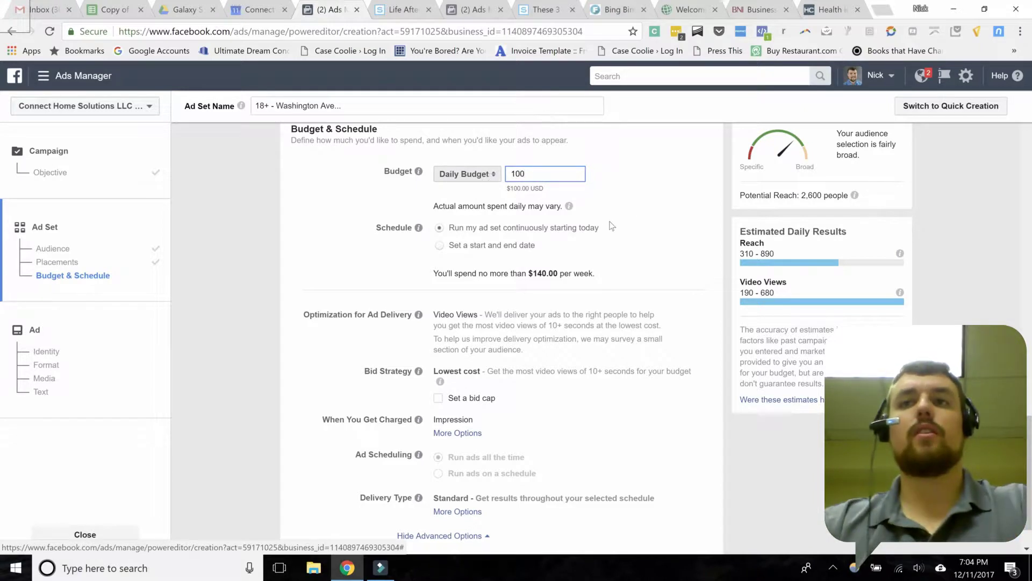
{"action": "left_click", "coordinate": [643, 208]}
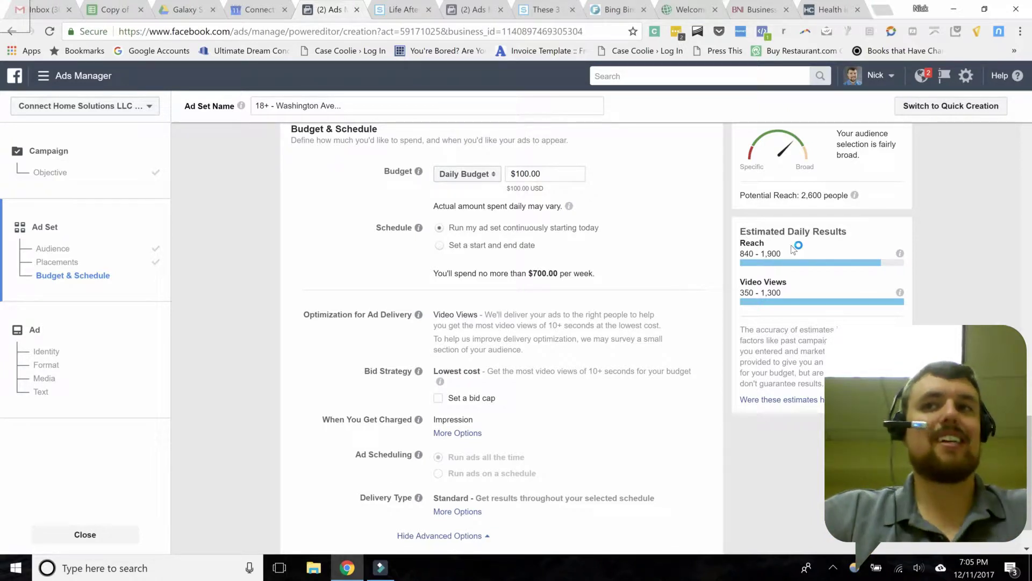
{"action": "left_click_drag", "start_coordinate": [793, 248], "coordinate": [760, 253]}
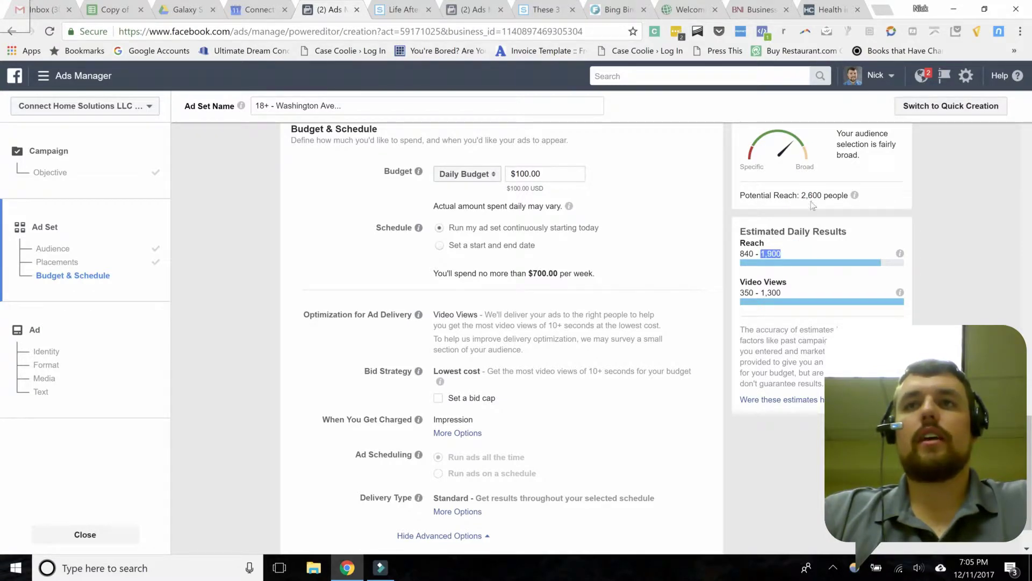
{"action": "left_click", "coordinate": [554, 175]}
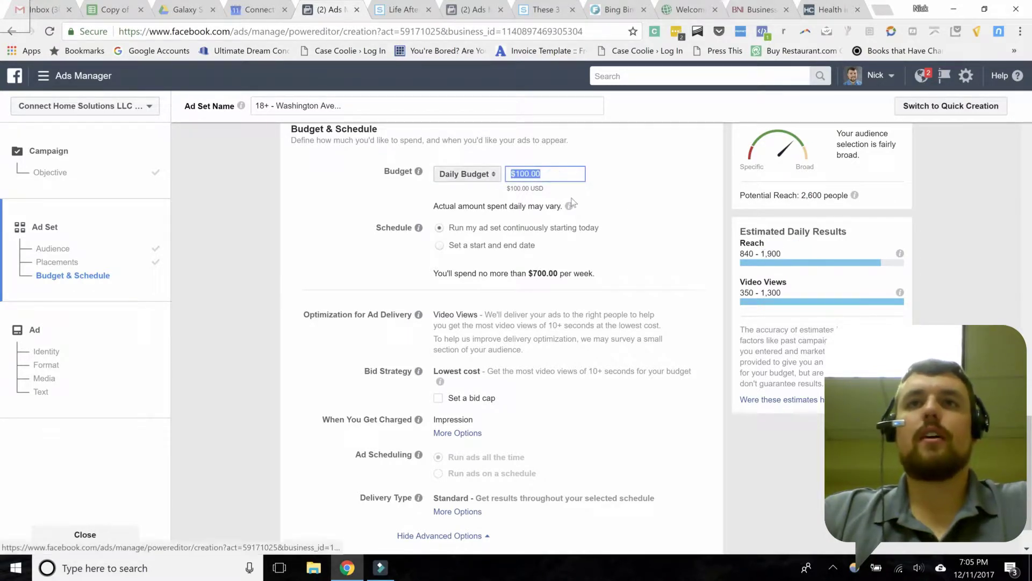
{"action": "type", "text": "5"}
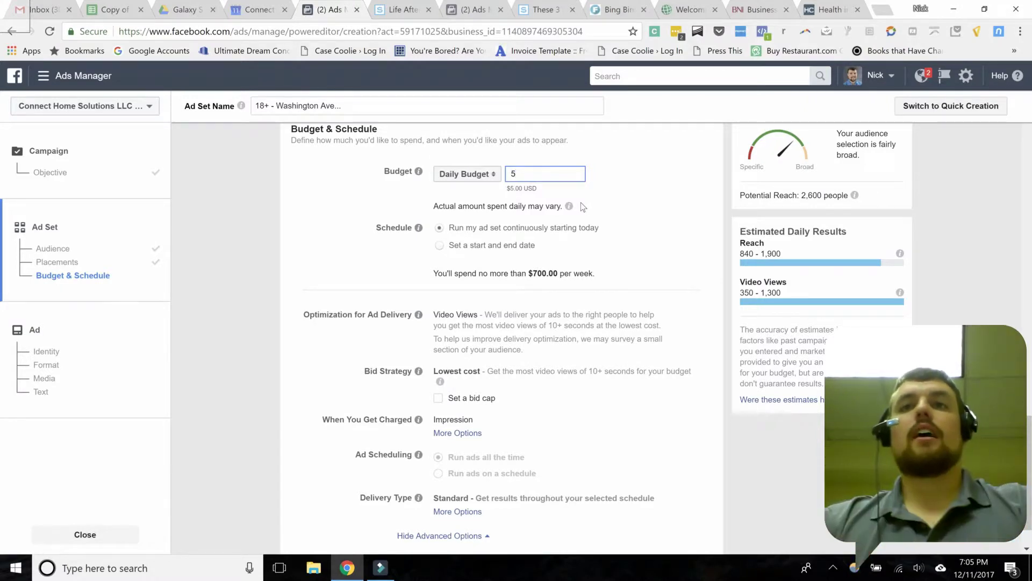
{"action": "left_click", "coordinate": [637, 222]}
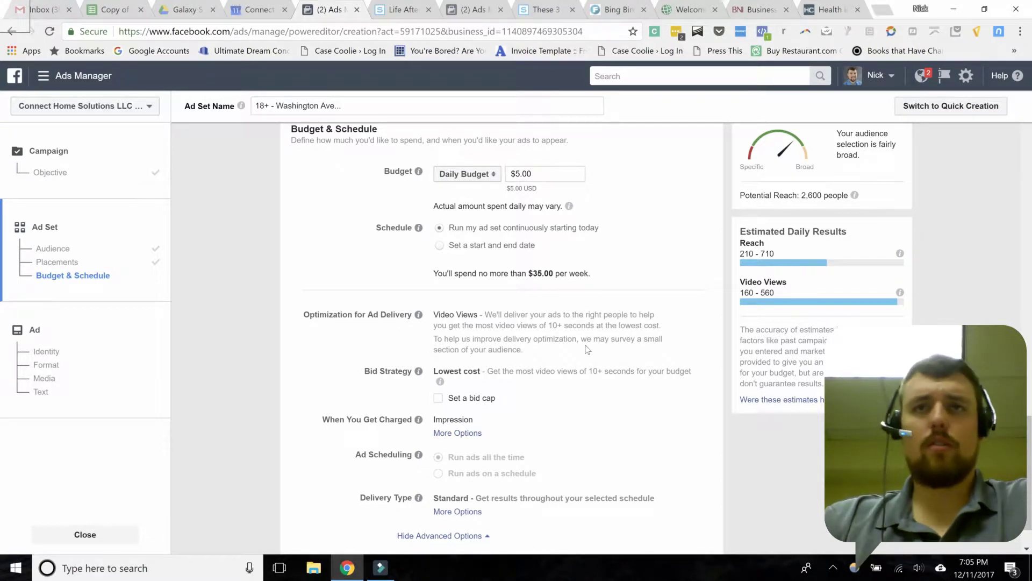
{"action": "left_click_drag", "start_coordinate": [434, 315], "coordinate": [484, 315]}
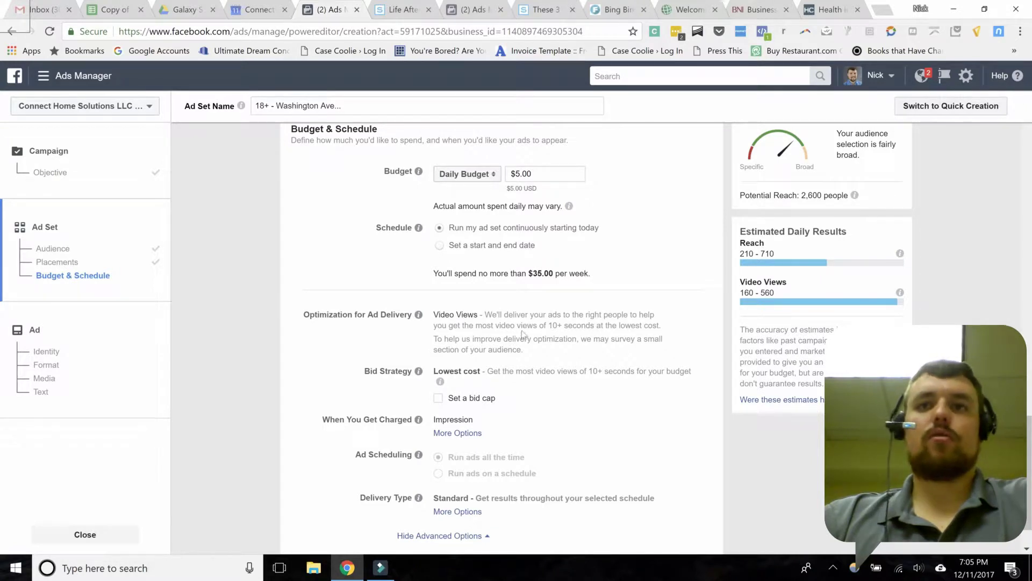
{"action": "scroll", "coordinate": [585, 326], "scroll_direction": "down", "scroll_amount": 1}
{"action": "scroll", "coordinate": [585, 327], "scroll_direction": "down", "scroll_amount": 1}
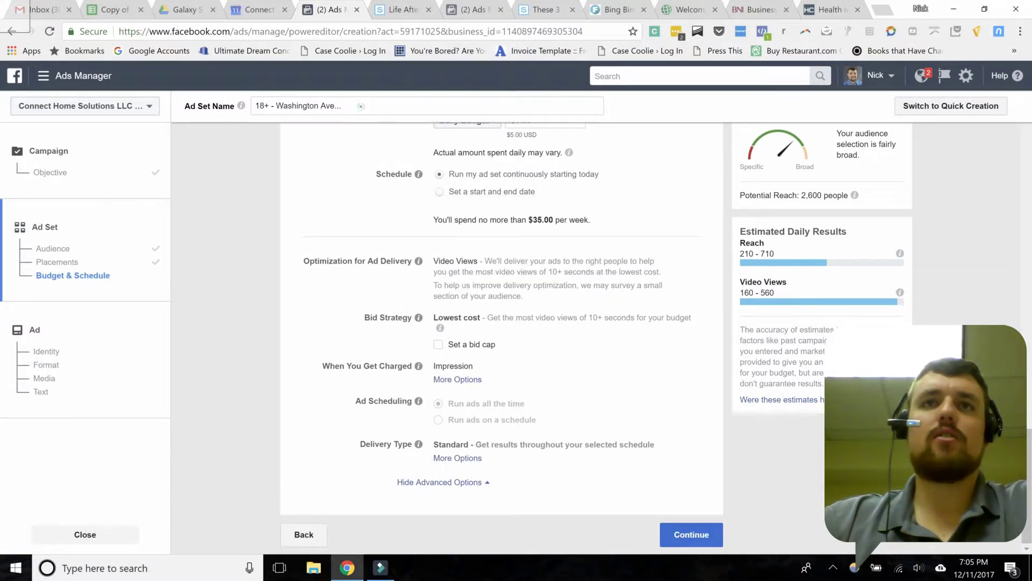
Step: Rename the ad set to 'St. Louis Real Estate Agents' and review its delivery settings
{"action": "triple_click", "coordinate": [358, 106]}
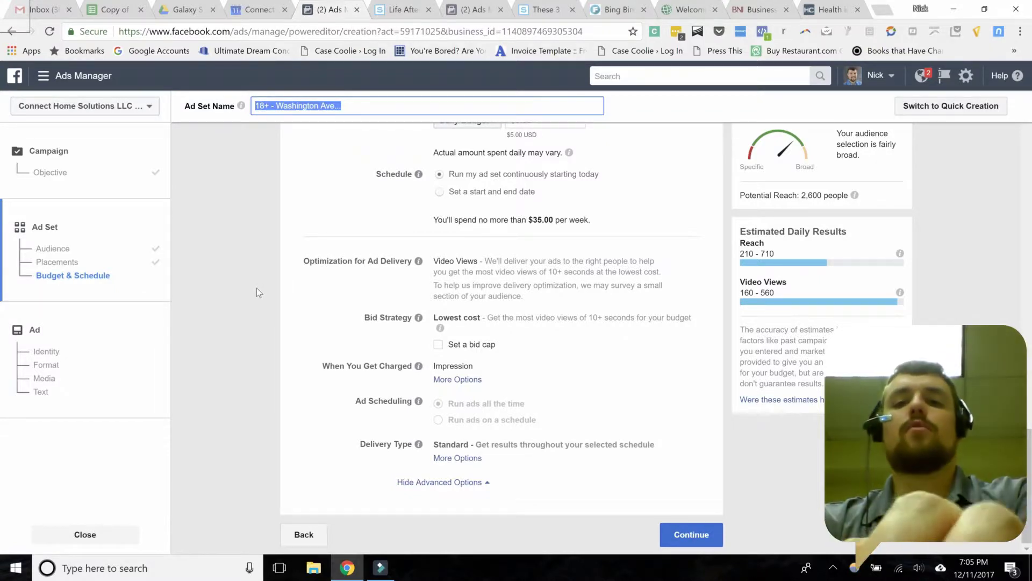
{"action": "type", "text": "St. Louis Re"}
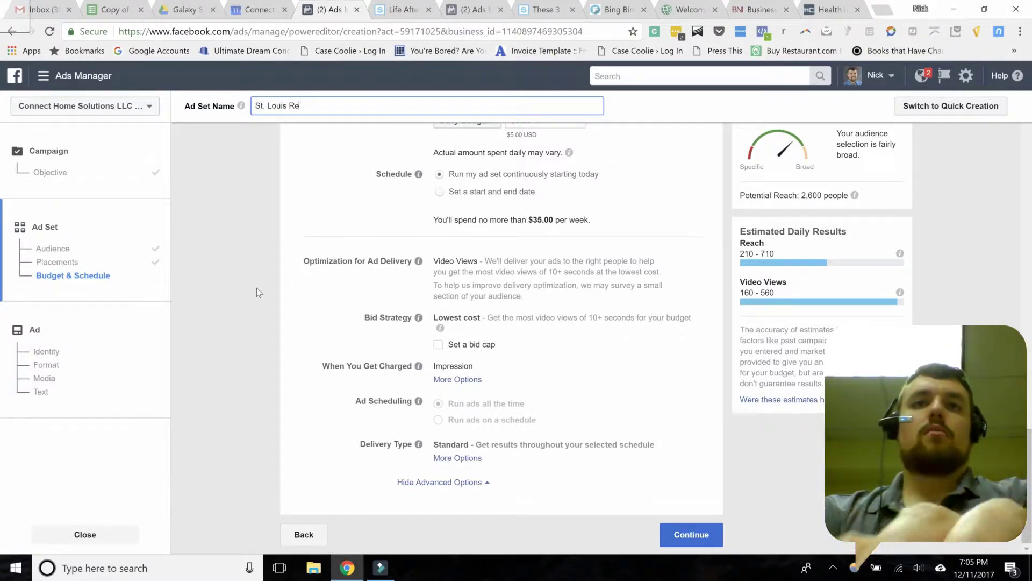
{"action": "type", "text": "al Estate Agents"}
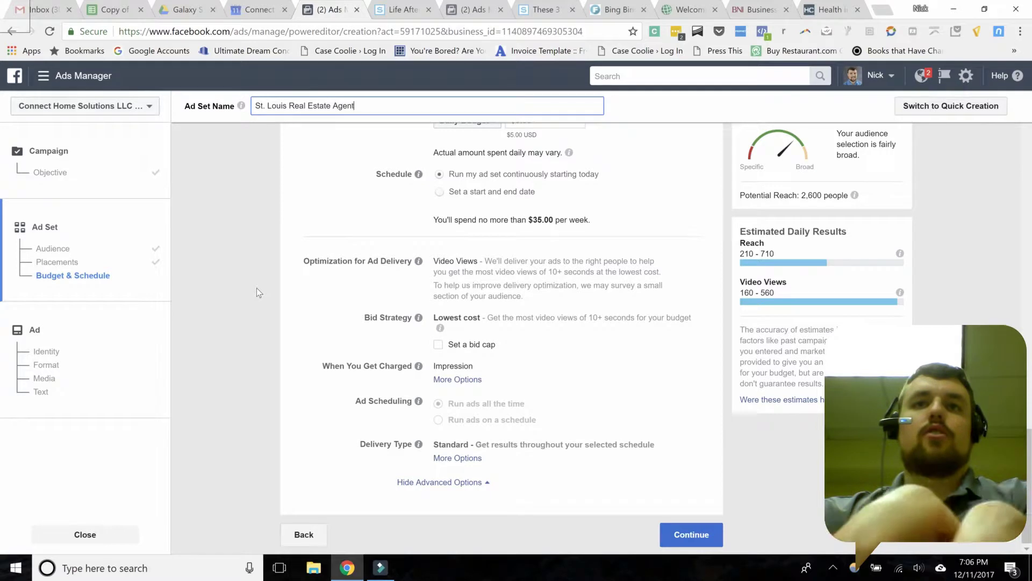
{"action": "left_click", "coordinate": [385, 213]}
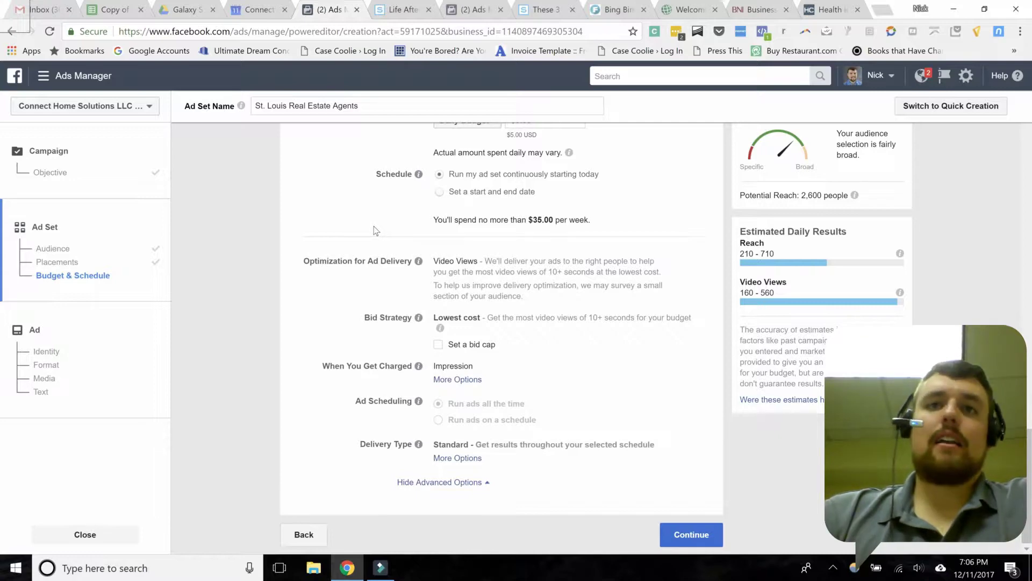
{"action": "scroll", "coordinate": [375, 230], "scroll_direction": "up", "scroll_amount": 8}
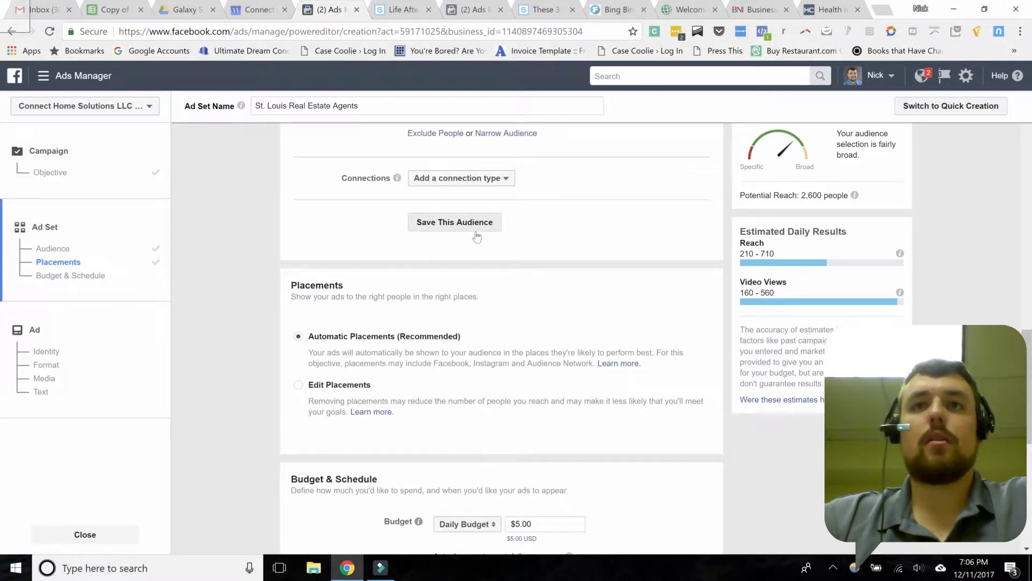
{"action": "scroll", "coordinate": [676, 259], "scroll_direction": "down", "scroll_amount": 4}
{"action": "scroll", "coordinate": [679, 262], "scroll_direction": "down", "scroll_amount": 3}
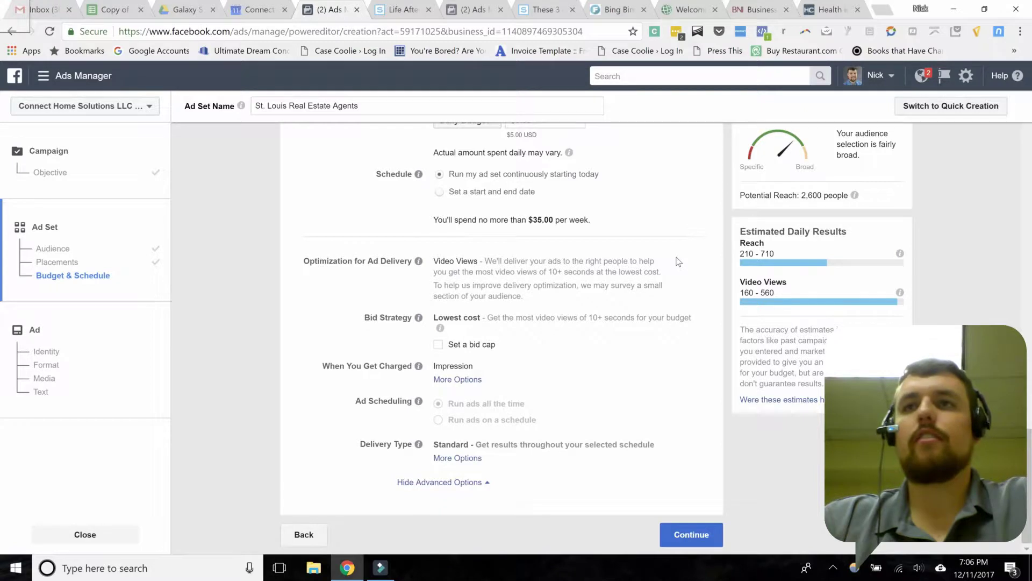
Step: Save the ad set and name the new ad 'Boost Post Video'
{"action": "left_click", "coordinate": [692, 535]}
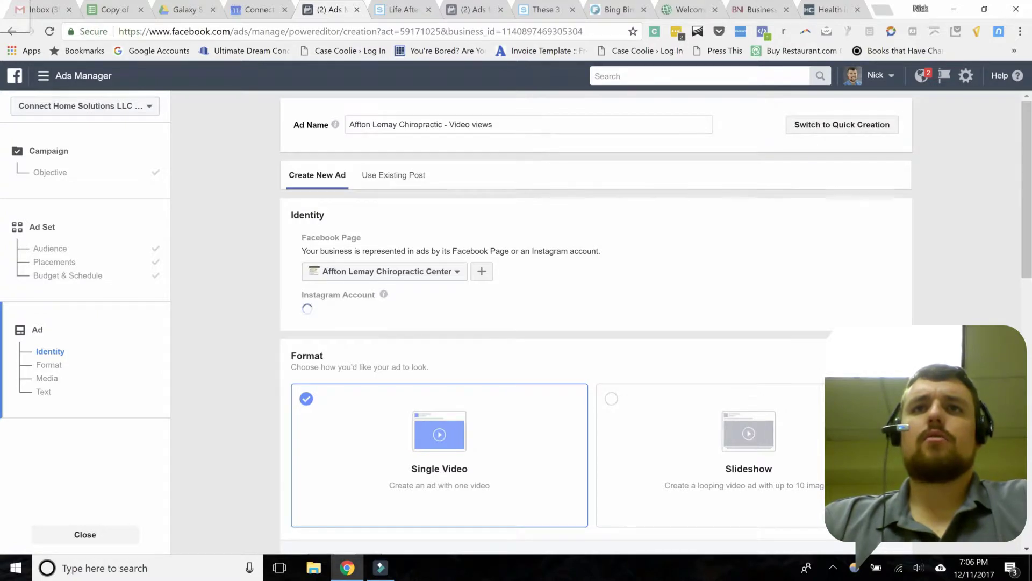
{"action": "triple_click", "coordinate": [526, 124]}
{"action": "key", "text": "BackSpace"}
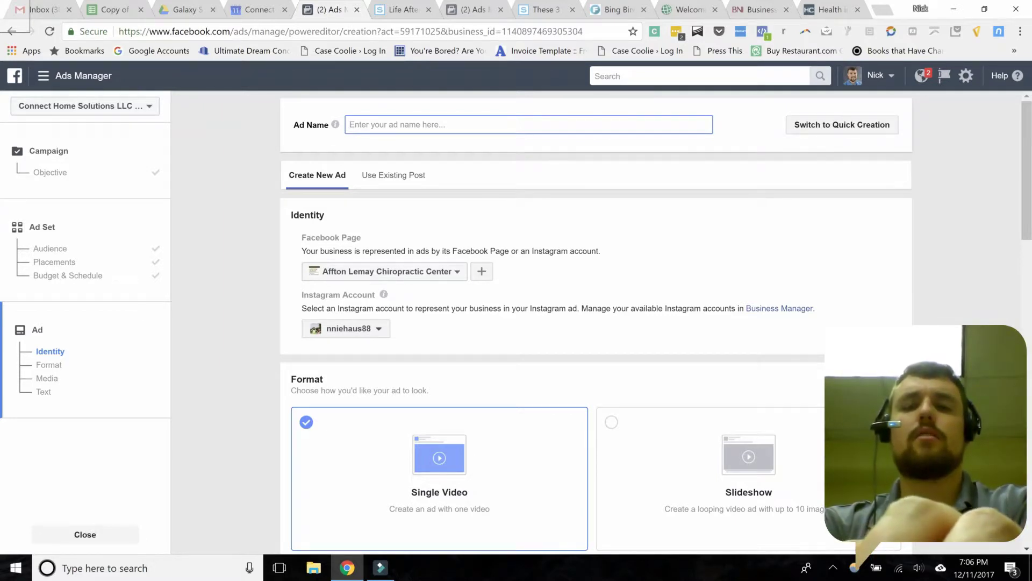
{"action": "type", "text": "Boost Pos"}
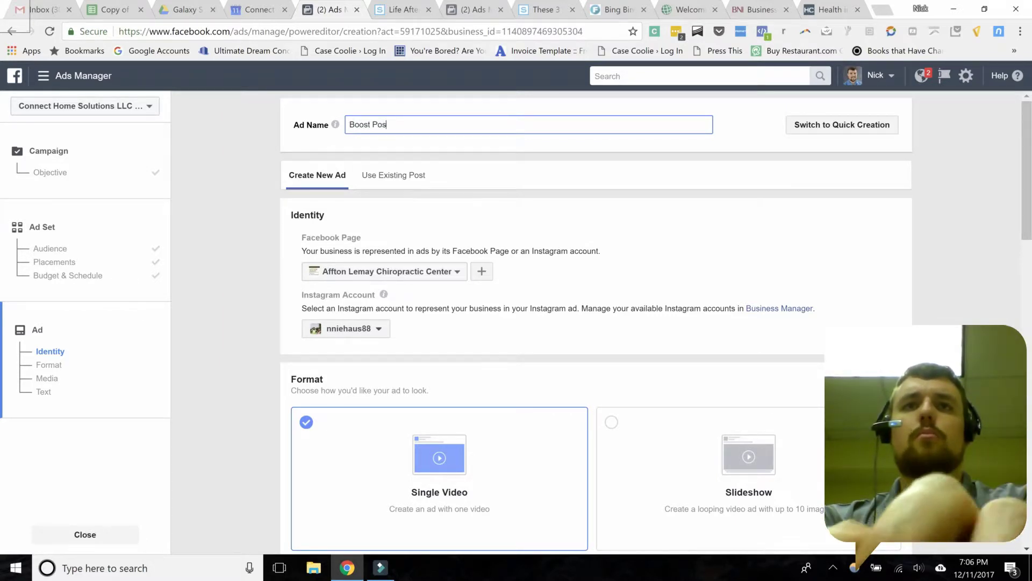
{"action": "type", "text": "t Video"}
{"action": "left_click", "coordinate": [288, 124]}
Step: Set the ad's Facebook Page to Connect Marketing
{"action": "left_click", "coordinate": [436, 271]}
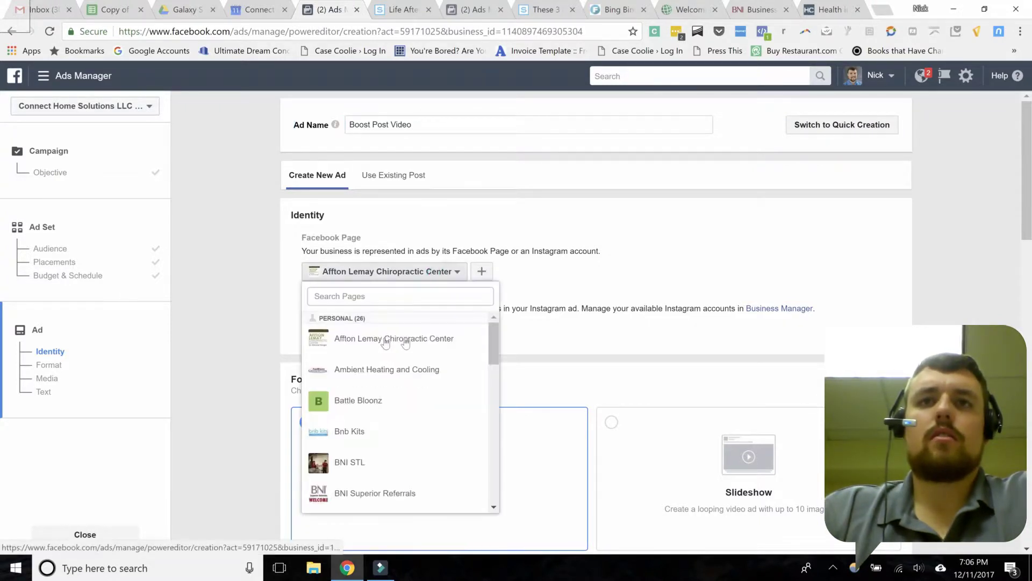
{"action": "scroll", "coordinate": [410, 378], "scroll_direction": "down", "scroll_amount": 1}
{"action": "scroll", "coordinate": [410, 378], "scroll_direction": "down", "scroll_amount": 10}
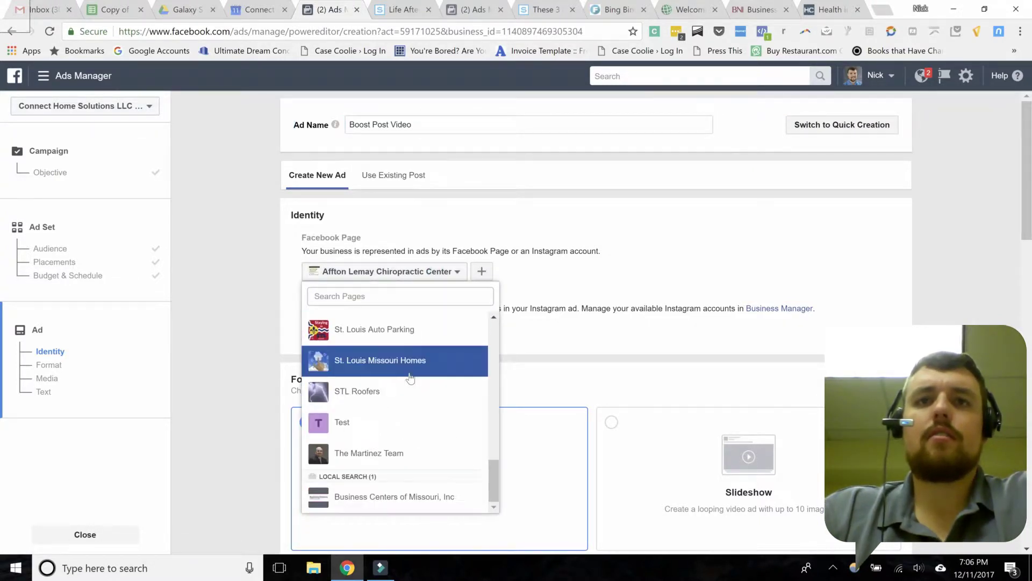
{"action": "scroll", "coordinate": [410, 378], "scroll_direction": "up", "scroll_amount": 8}
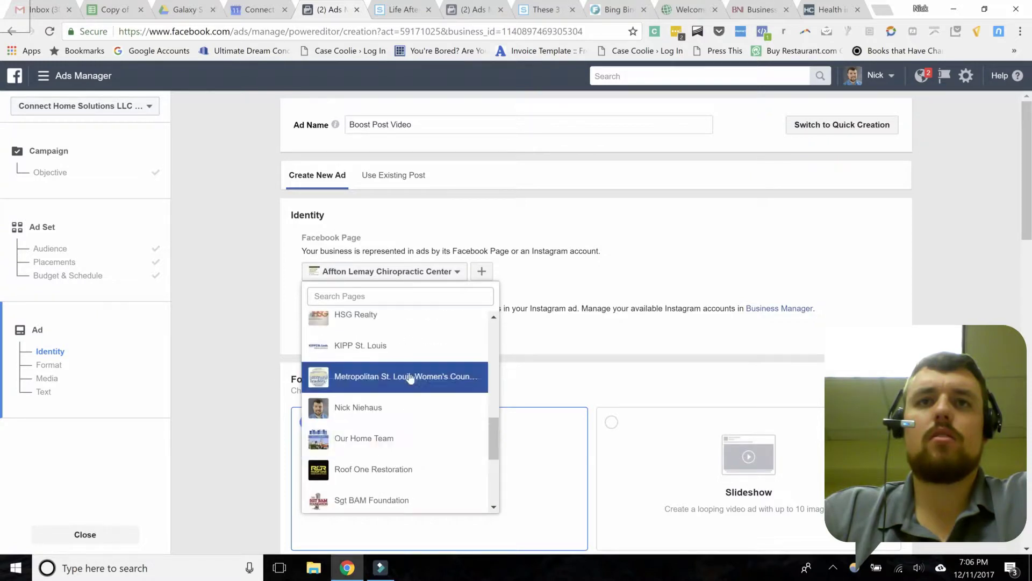
{"action": "left_click", "coordinate": [376, 325]}
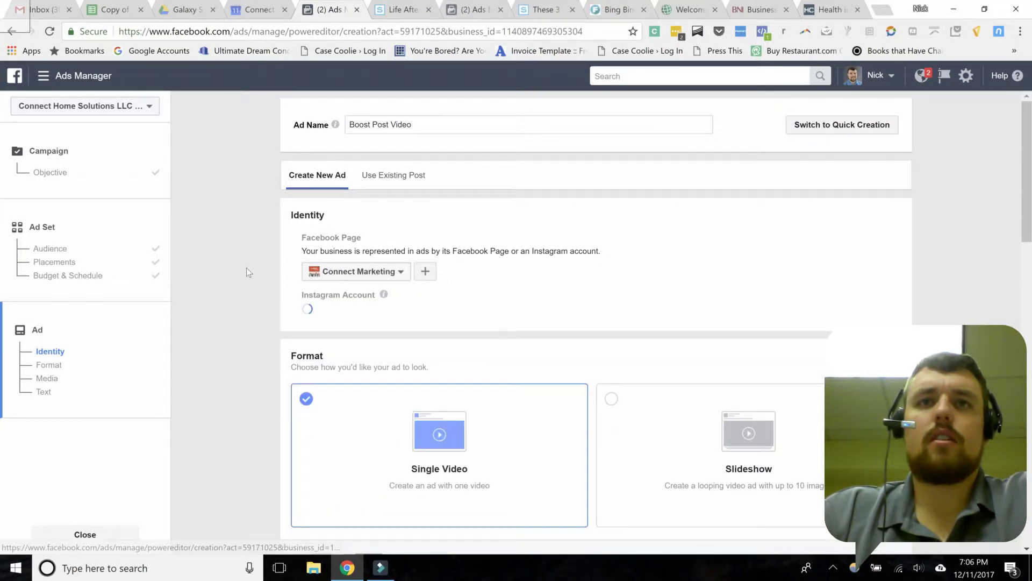
{"action": "scroll", "coordinate": [247, 267], "scroll_direction": "down", "scroll_amount": 2}
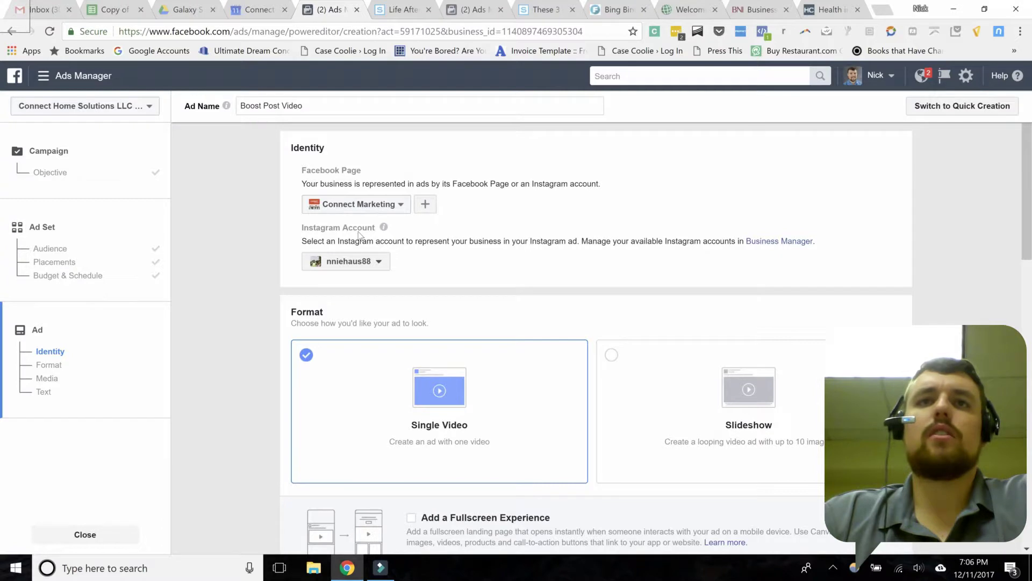
{"action": "mouse_move", "coordinate": [401, 242]}
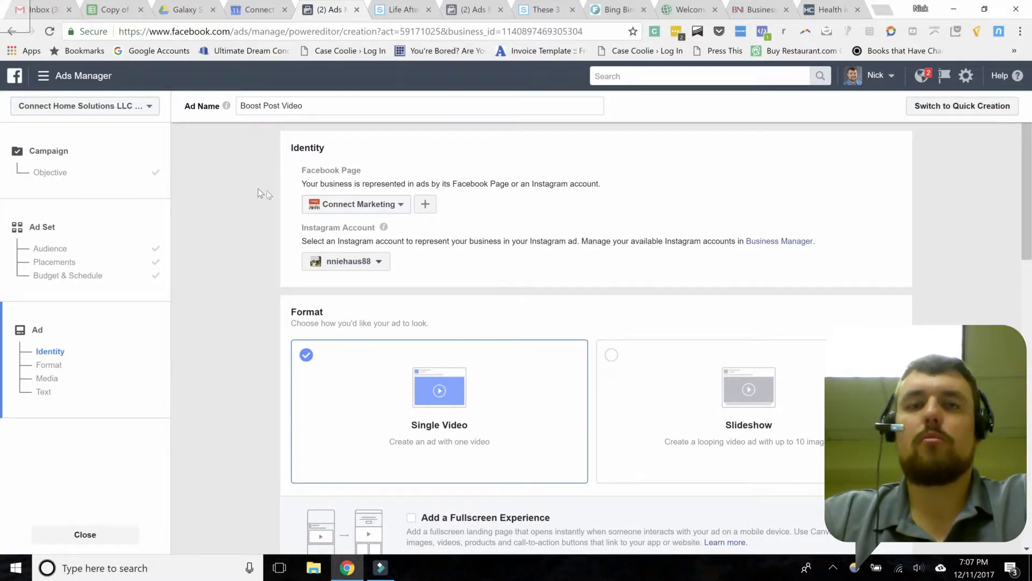
{"action": "scroll", "coordinate": [265, 209], "scroll_direction": "down", "scroll_amount": 5}
{"action": "scroll", "coordinate": [268, 230], "scroll_direction": "up", "scroll_amount": 3}
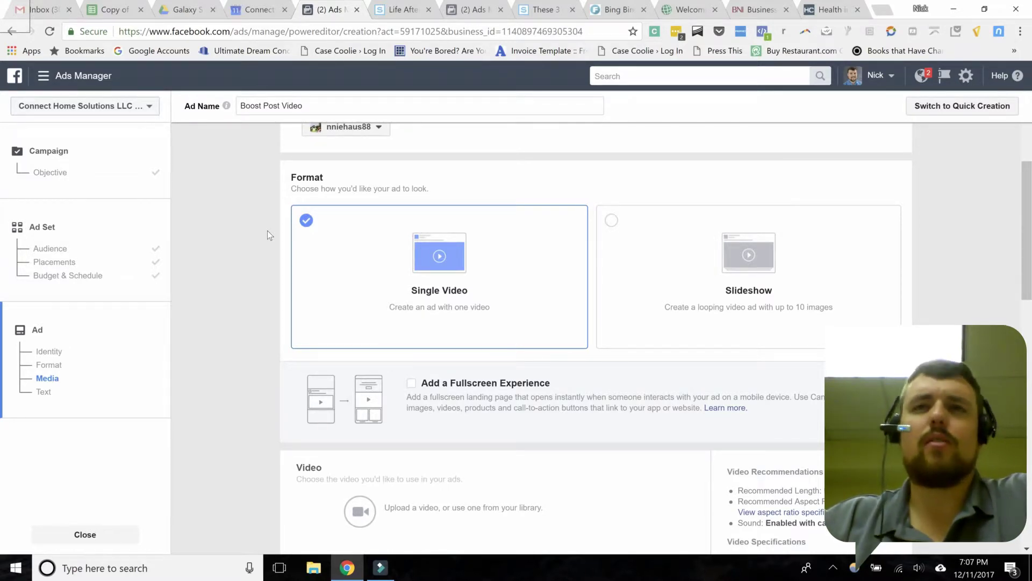
{"action": "left_click", "coordinate": [659, 235]}
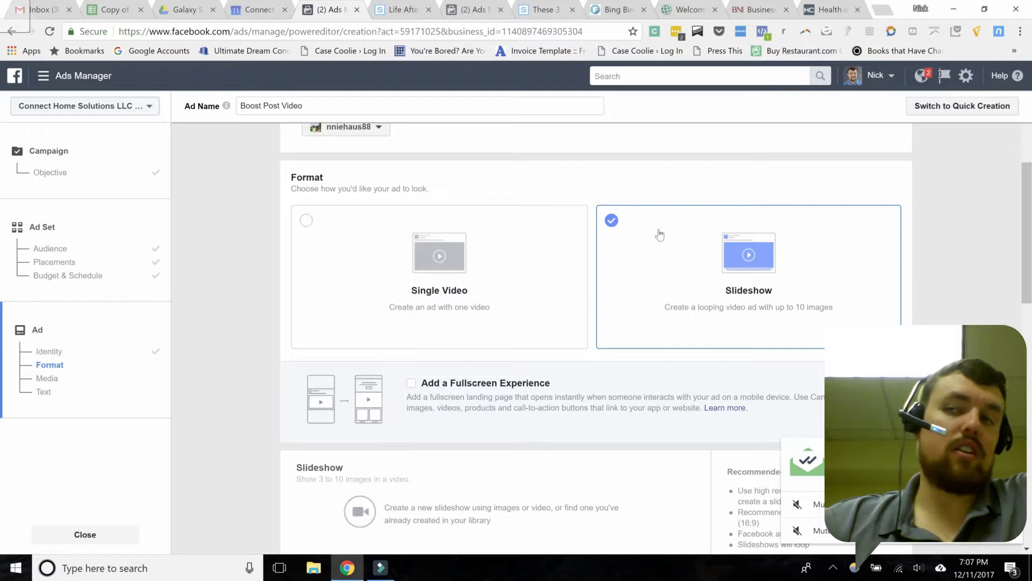
{"action": "left_click", "coordinate": [392, 253]}
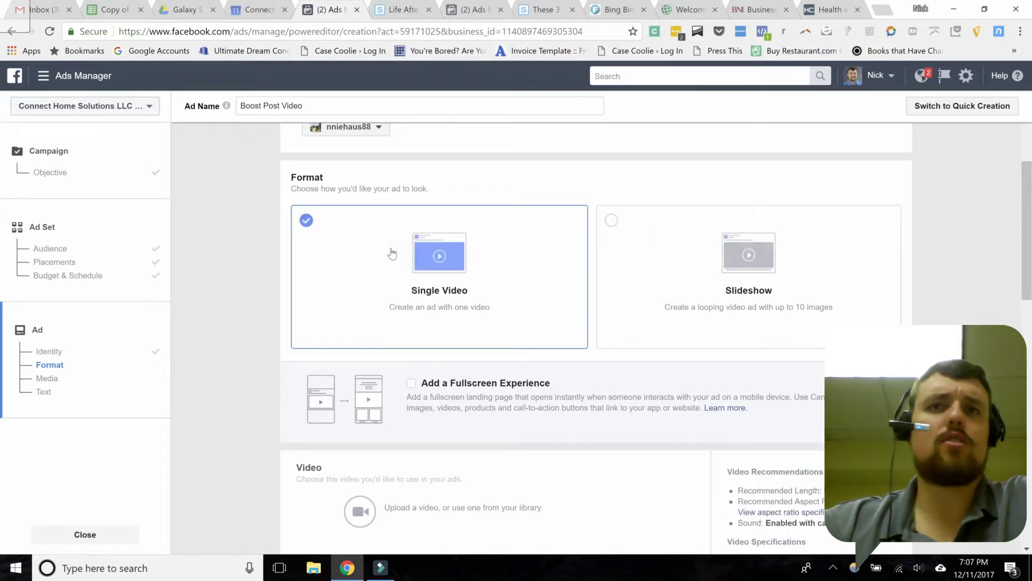
{"action": "scroll", "coordinate": [258, 307], "scroll_direction": "down", "scroll_amount": 3}
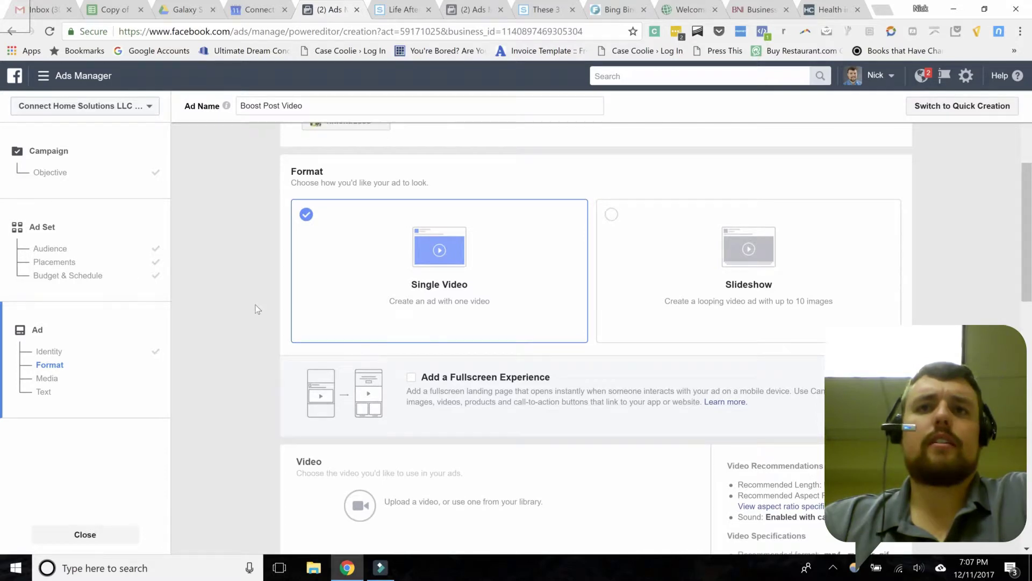
{"action": "scroll", "coordinate": [257, 309], "scroll_direction": "down", "scroll_amount": 2}
{"action": "scroll", "coordinate": [223, 376], "scroll_direction": "down", "scroll_amount": 2}
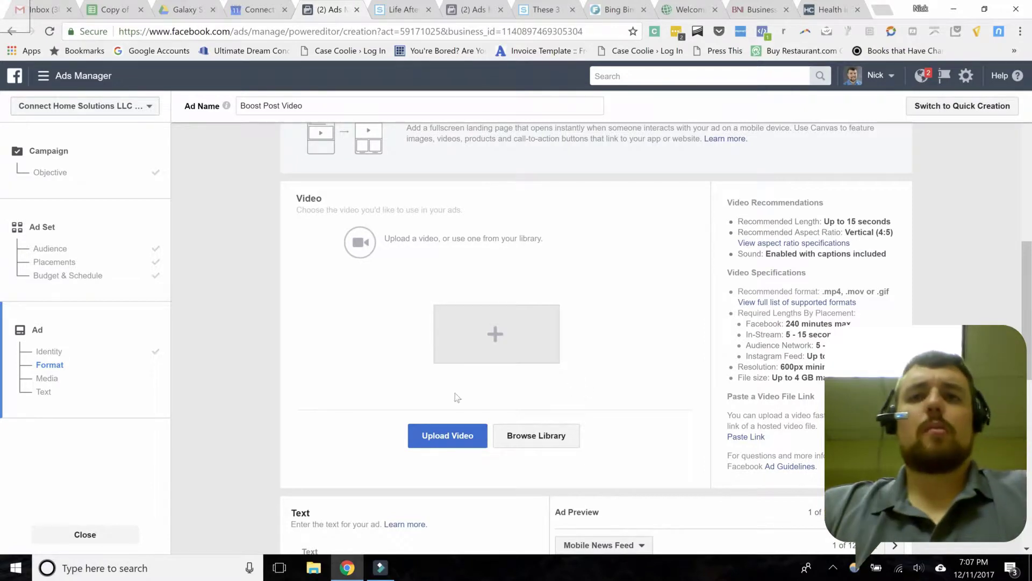
{"action": "left_click", "coordinate": [412, 434]}
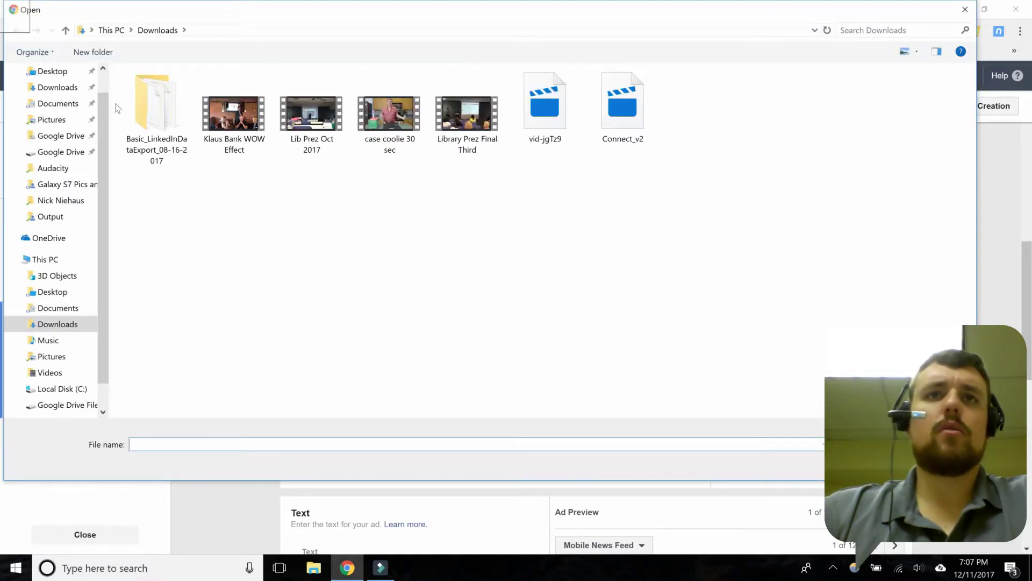
{"action": "scroll", "coordinate": [27, 151], "scroll_direction": "up", "scroll_amount": 1}
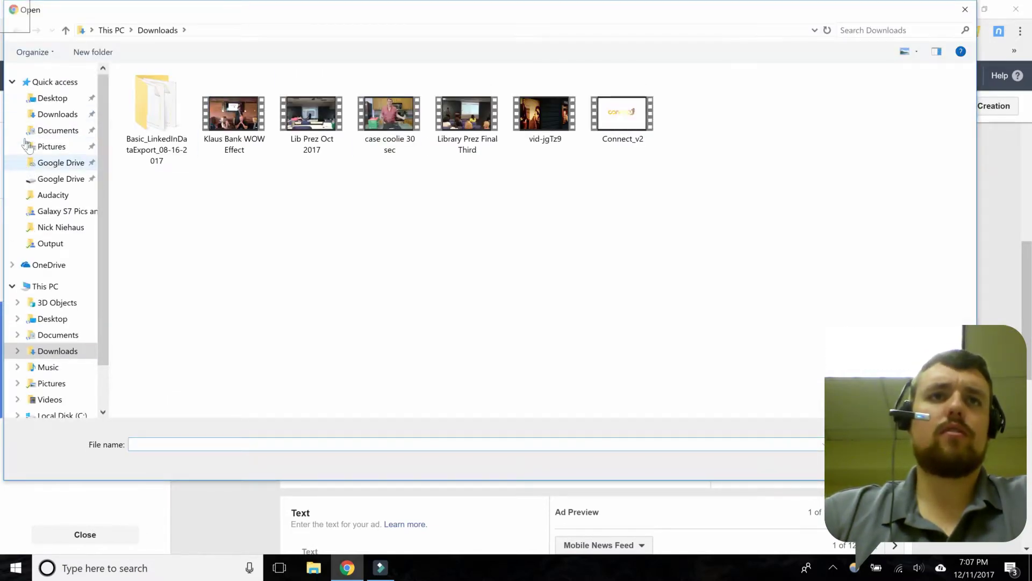
{"action": "left_click", "coordinate": [50, 245]}
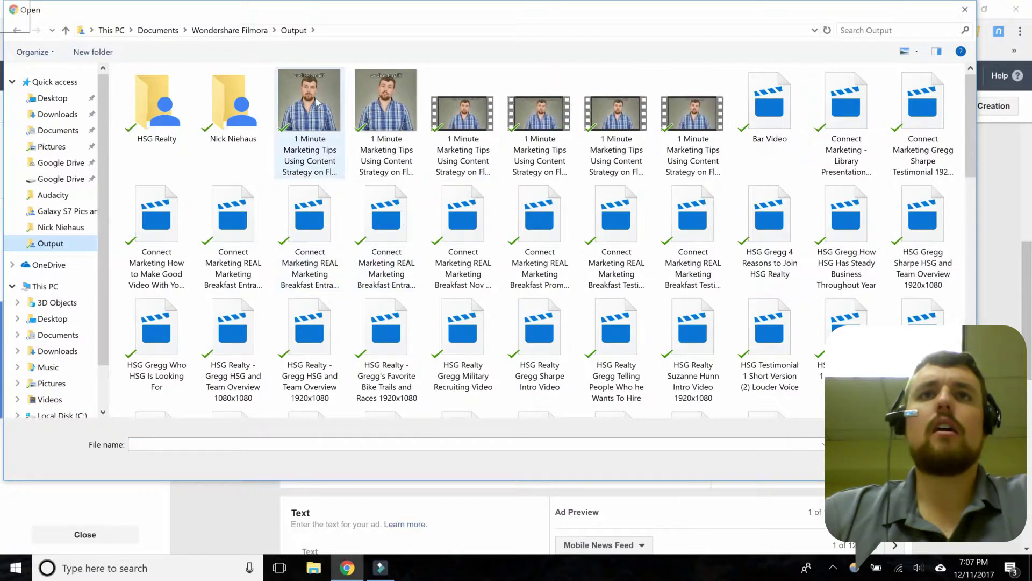
{"action": "left_click", "coordinate": [317, 102]}
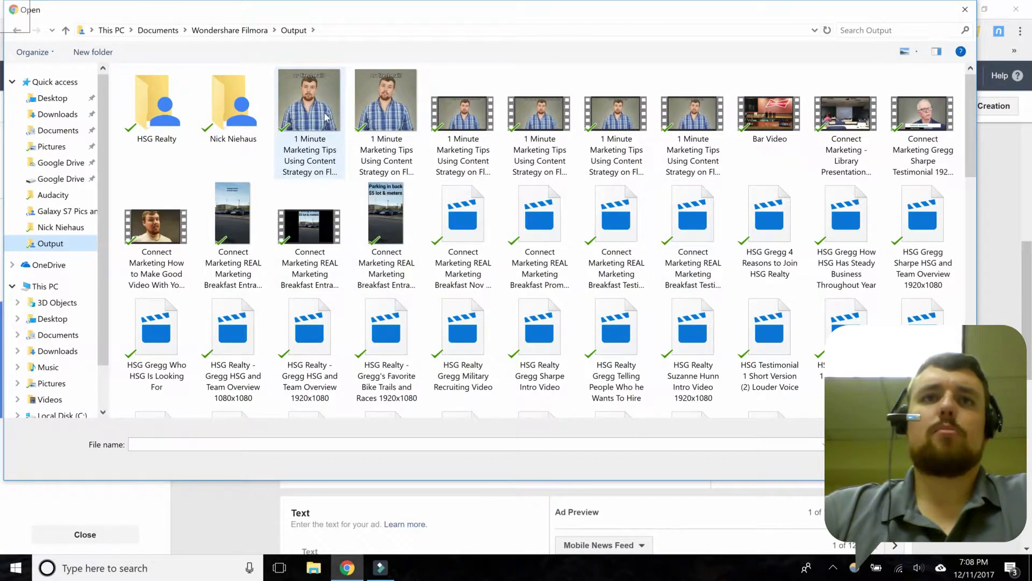
{"action": "double_click", "coordinate": [336, 156]}
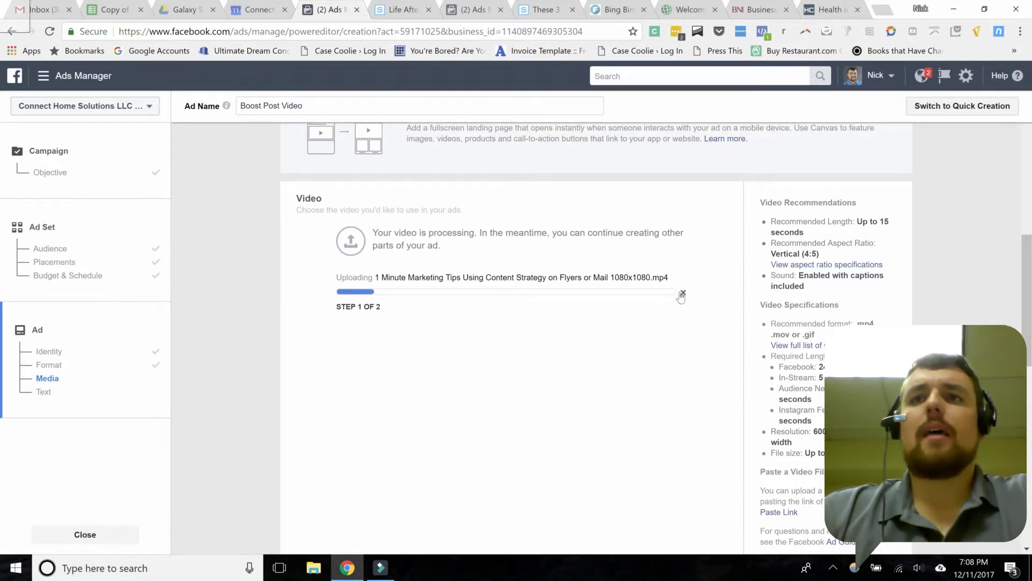
{"action": "left_click", "coordinate": [683, 293]}
{"action": "left_click", "coordinate": [517, 438]}
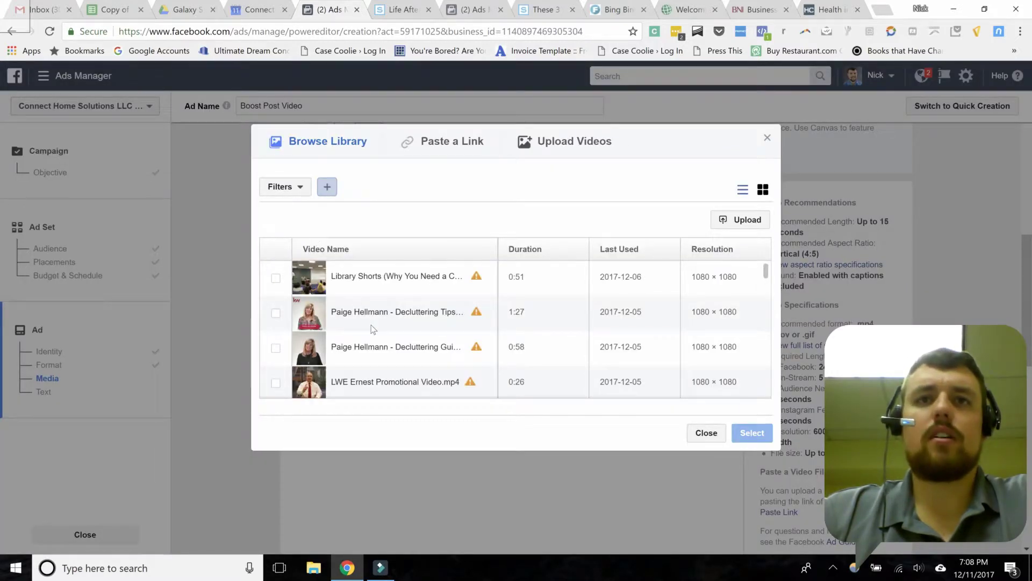
{"action": "scroll", "coordinate": [371, 330], "scroll_direction": "down", "scroll_amount": 5}
{"action": "scroll", "coordinate": [371, 329], "scroll_direction": "down", "scroll_amount": 5}
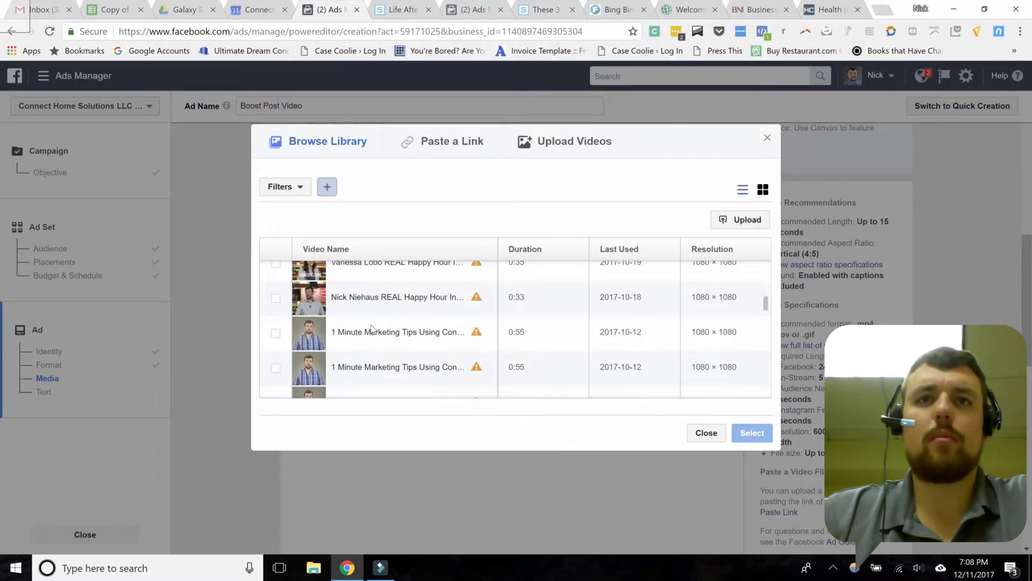
{"action": "scroll", "coordinate": [371, 329], "scroll_direction": "down", "scroll_amount": 3}
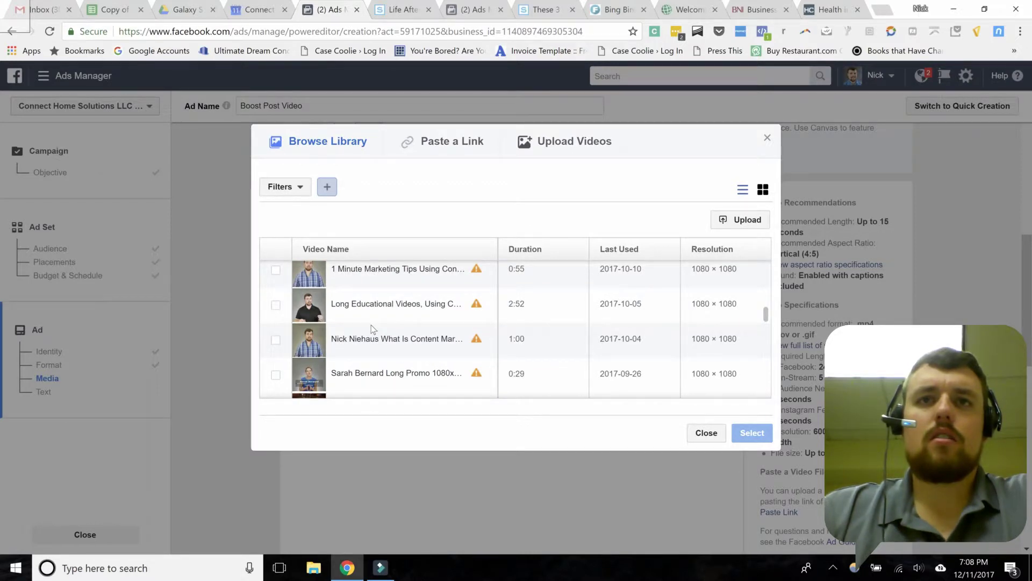
{"action": "scroll", "coordinate": [371, 328], "scroll_direction": "down", "scroll_amount": 5}
{"action": "scroll", "coordinate": [371, 325], "scroll_direction": "up", "scroll_amount": 15}
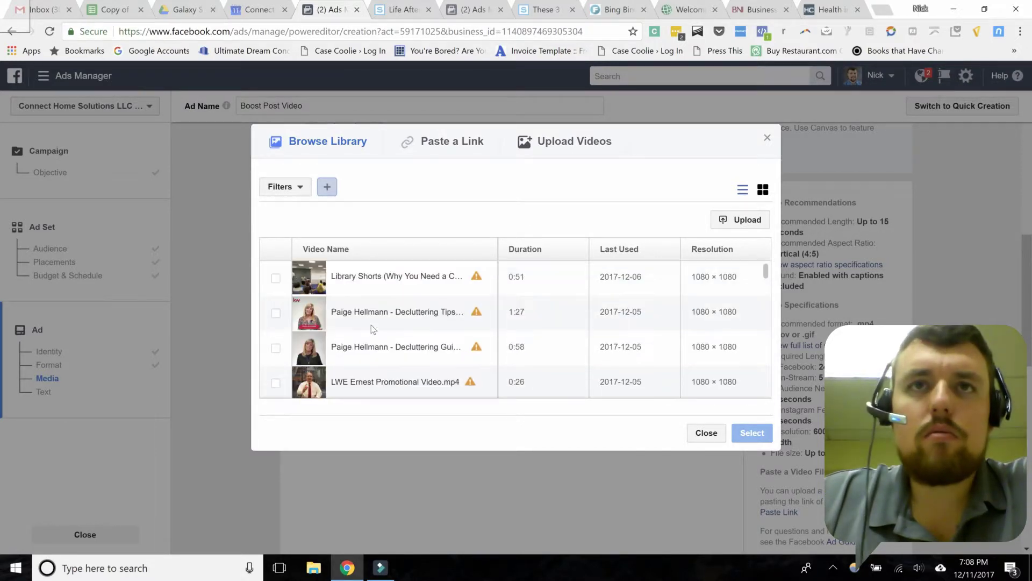
{"action": "scroll", "coordinate": [371, 326], "scroll_direction": "down", "scroll_amount": 5}
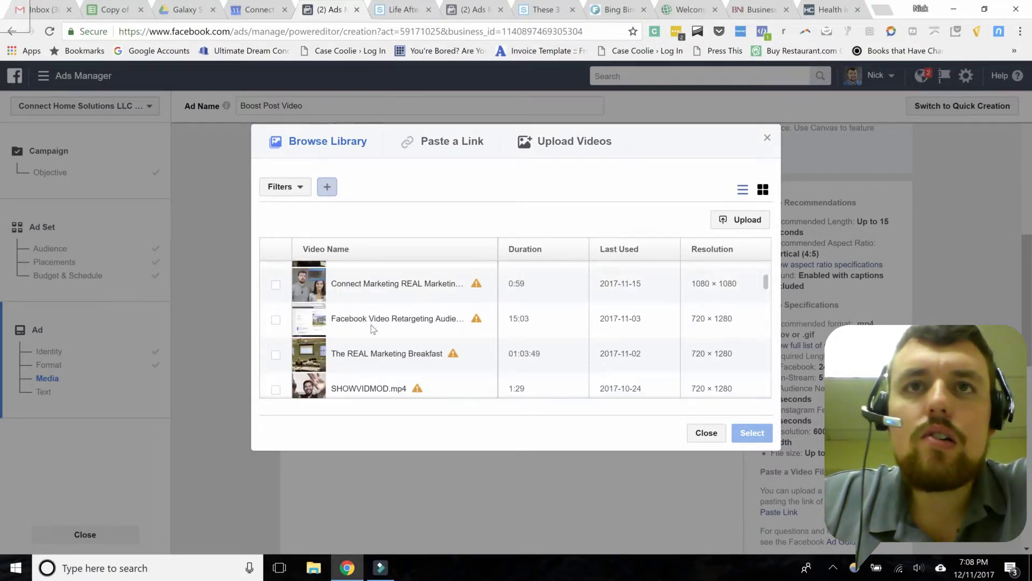
{"action": "scroll", "coordinate": [371, 326], "scroll_direction": "down", "scroll_amount": 2}
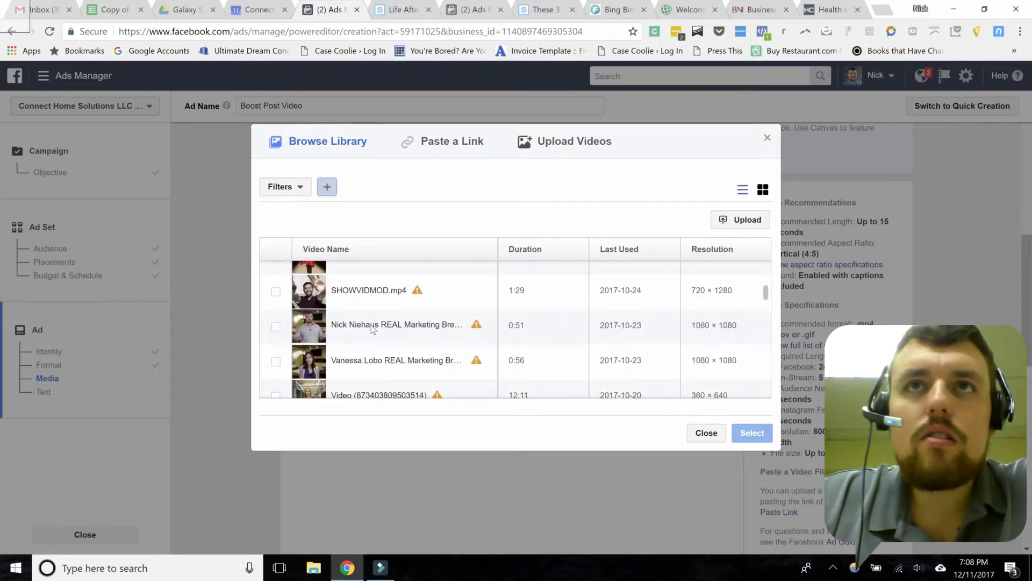
{"action": "scroll", "coordinate": [370, 330], "scroll_direction": "down", "scroll_amount": 3}
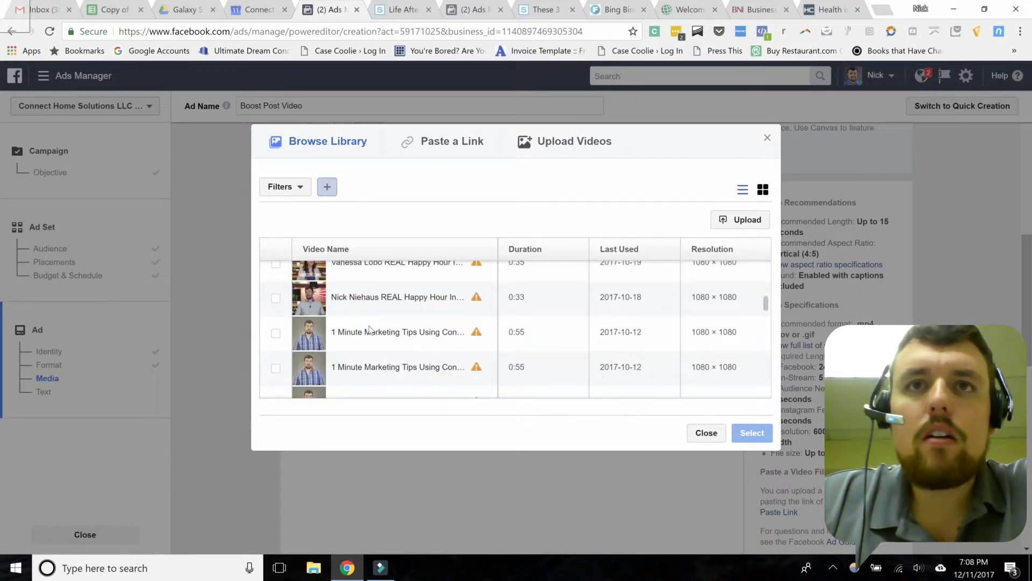
{"action": "scroll", "coordinate": [369, 329], "scroll_direction": "up", "scroll_amount": 10}
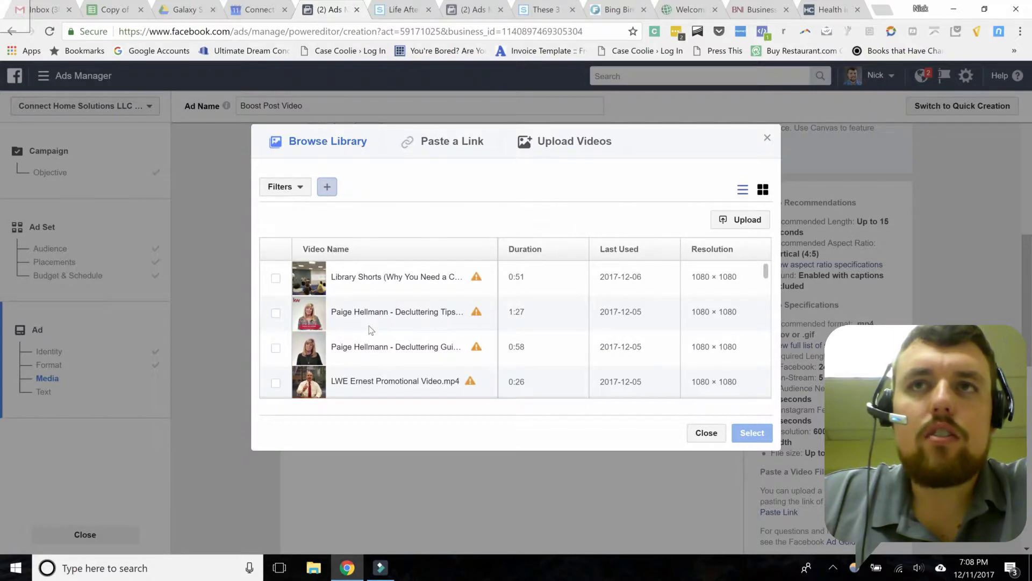
Step: Close the video library and switch the ad's Facebook Page to the personal page
{"action": "left_click", "coordinate": [767, 137]}
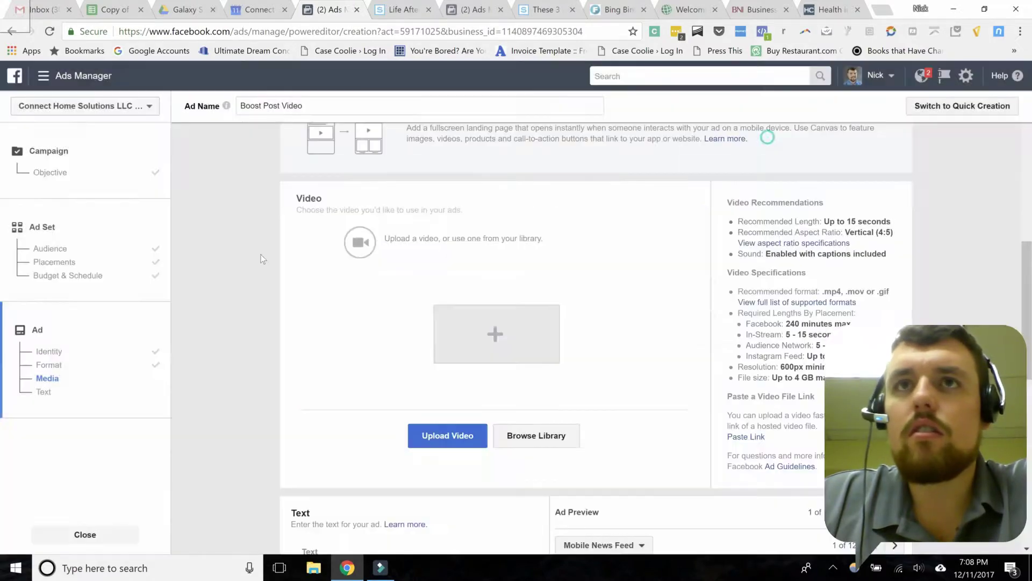
{"action": "scroll", "coordinate": [207, 291], "scroll_direction": "up", "scroll_amount": 10}
{"action": "left_click", "coordinate": [390, 269]}
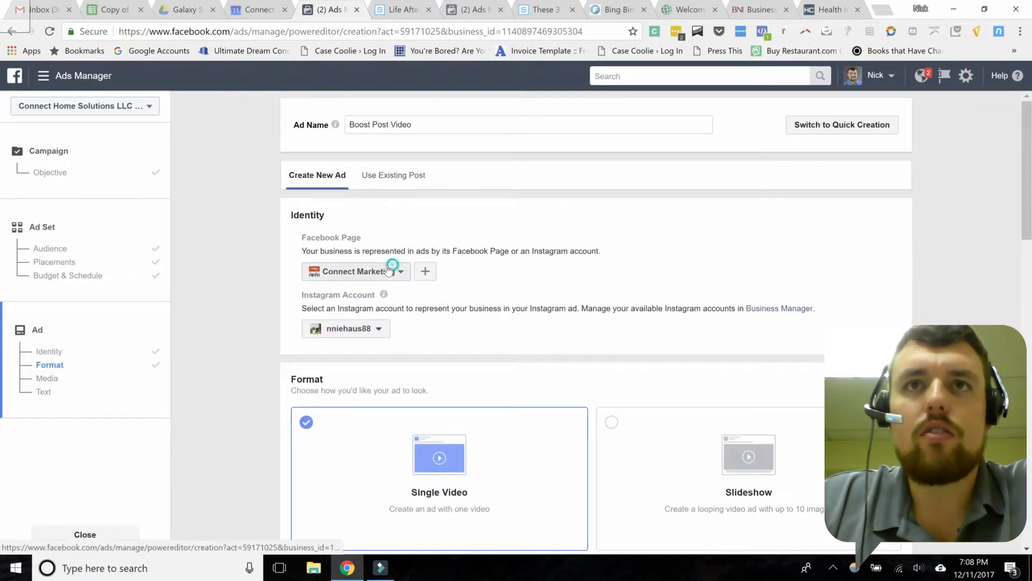
{"action": "scroll", "coordinate": [401, 376], "scroll_direction": "down", "scroll_amount": 5}
{"action": "scroll", "coordinate": [401, 376], "scroll_direction": "down", "scroll_amount": 3}
{"action": "left_click", "coordinate": [322, 327]}
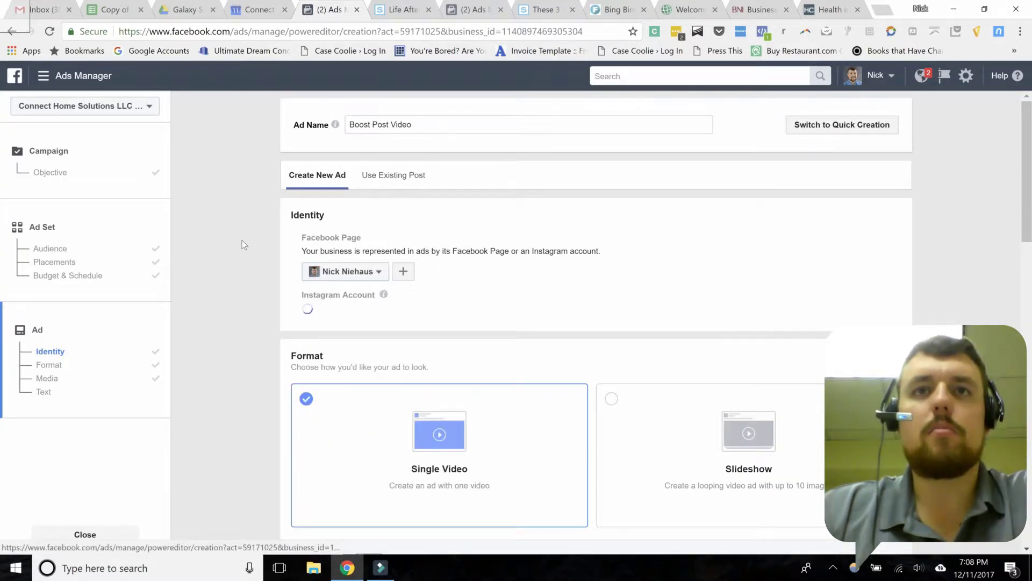
Step: Reopen the video library to choose a clip for the ad
{"action": "left_click", "coordinate": [240, 239]}
{"action": "scroll", "coordinate": [260, 338], "scroll_direction": "down", "scroll_amount": 1}
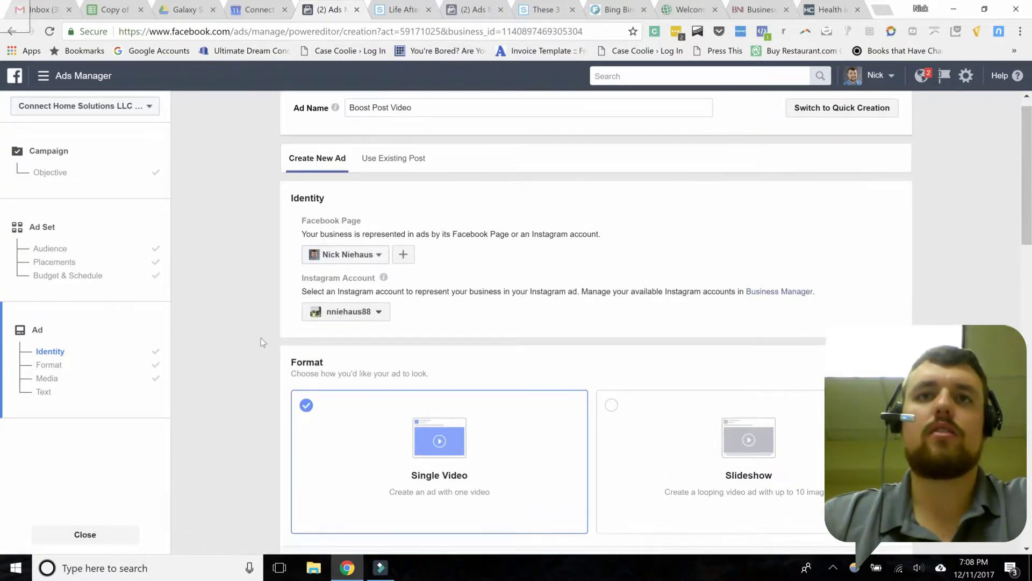
{"action": "scroll", "coordinate": [261, 338], "scroll_direction": "down", "scroll_amount": 10}
{"action": "left_click", "coordinate": [553, 302]}
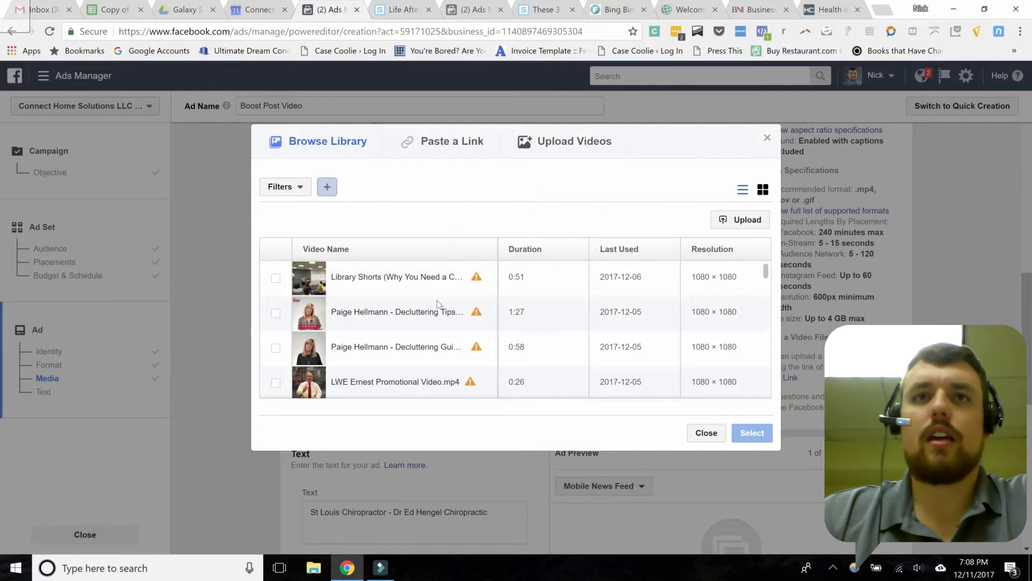
{"action": "scroll", "coordinate": [436, 304], "scroll_direction": "down", "scroll_amount": 5}
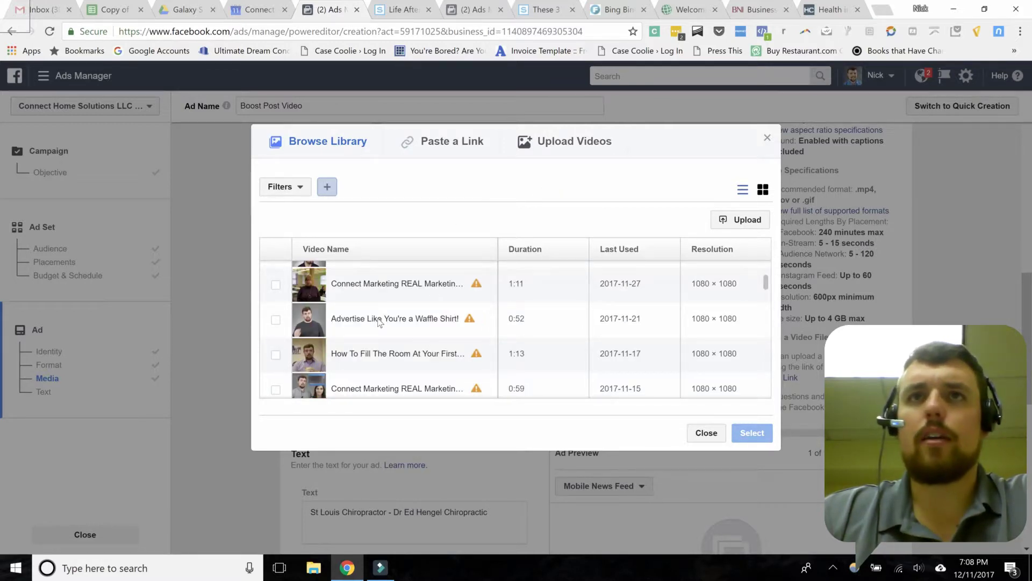
{"action": "scroll", "coordinate": [383, 323], "scroll_direction": "down", "scroll_amount": 4}
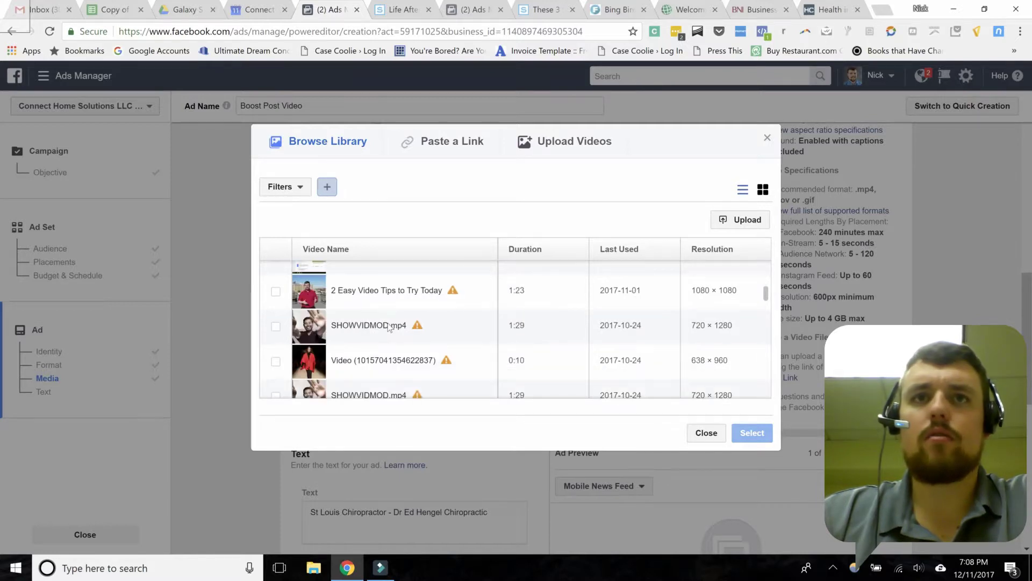
{"action": "scroll", "coordinate": [390, 328], "scroll_direction": "down", "scroll_amount": 10}
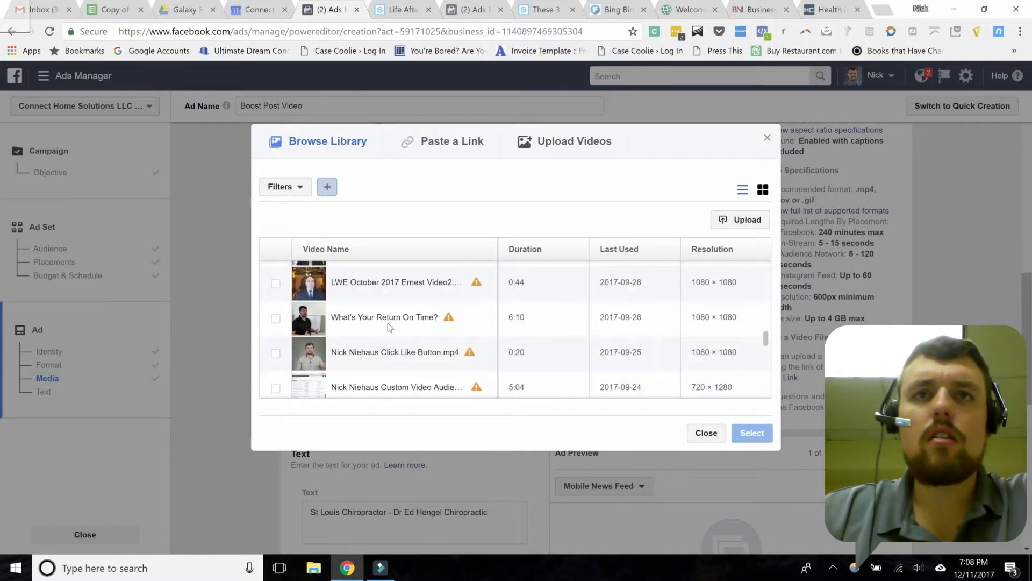
{"action": "scroll", "coordinate": [389, 327], "scroll_direction": "down", "scroll_amount": 10}
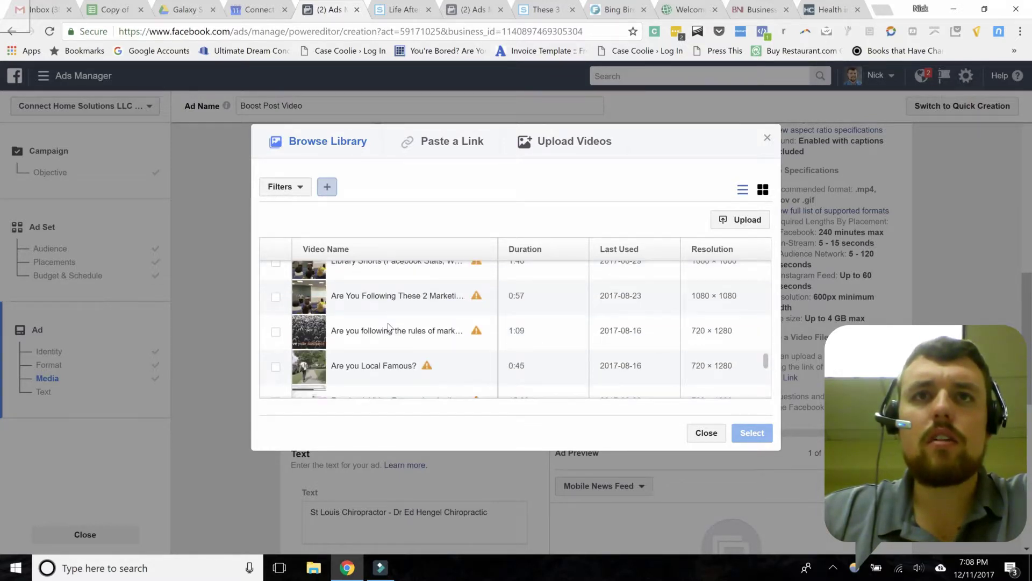
{"action": "scroll", "coordinate": [389, 327], "scroll_direction": "up", "scroll_amount": 10}
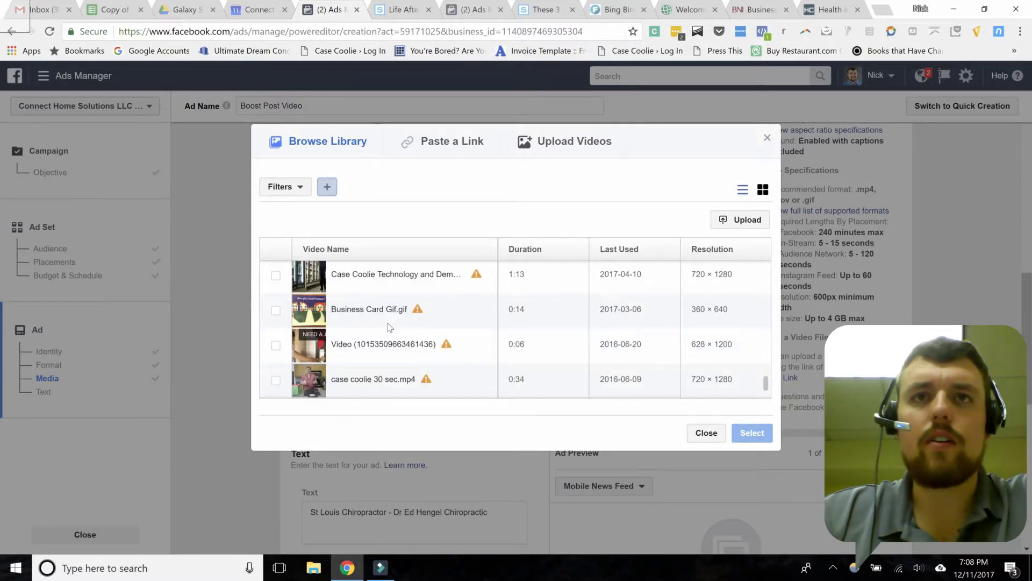
{"action": "scroll", "coordinate": [389, 327], "scroll_direction": "up", "scroll_amount": 10}
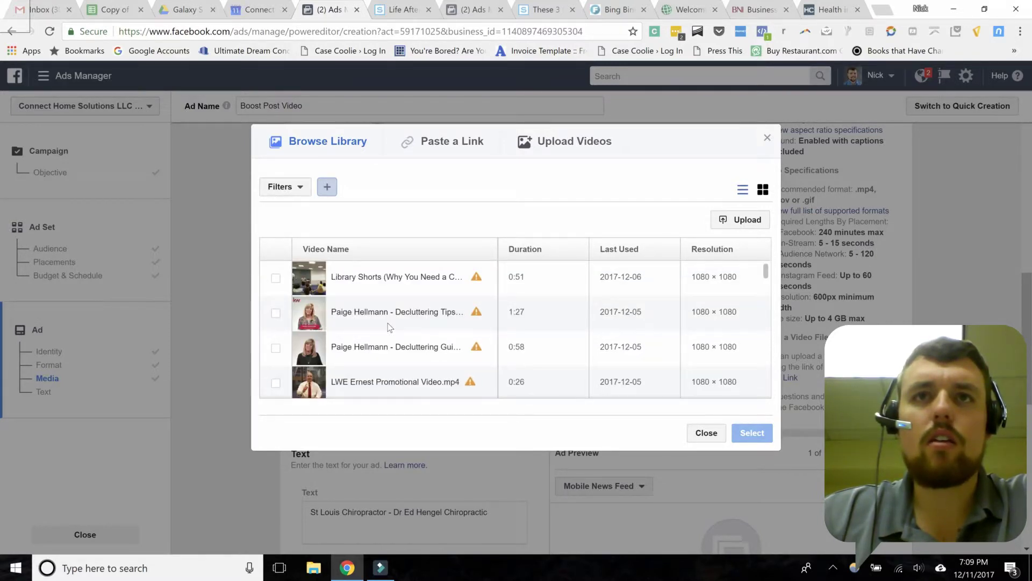
Step: Upload the Don't Boost Posts video from Documents > Wondershare Filmora > Output as the ad video
{"action": "left_click", "coordinate": [704, 433]}
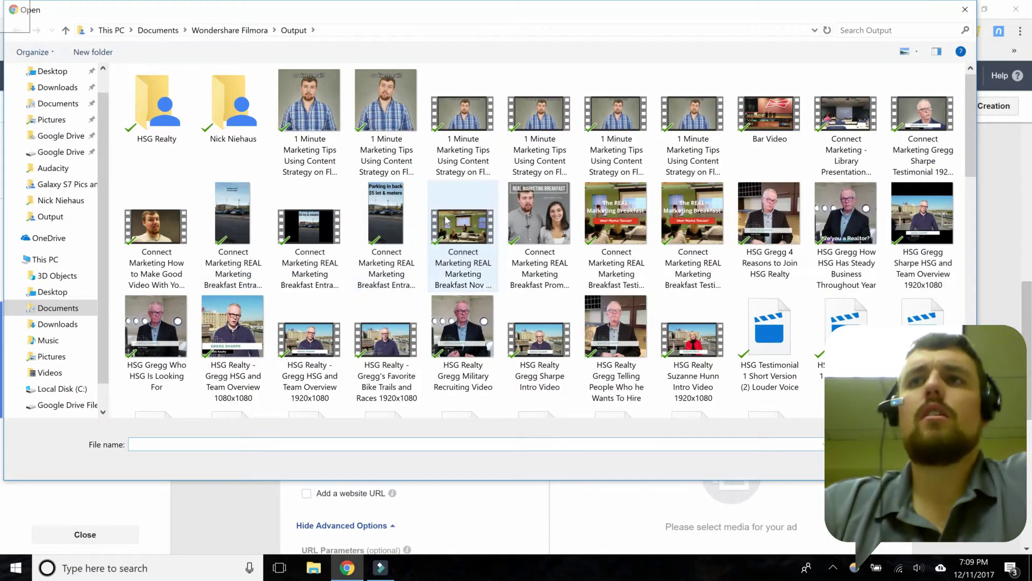
{"action": "scroll", "coordinate": [558, 231], "scroll_direction": "down", "scroll_amount": 15}
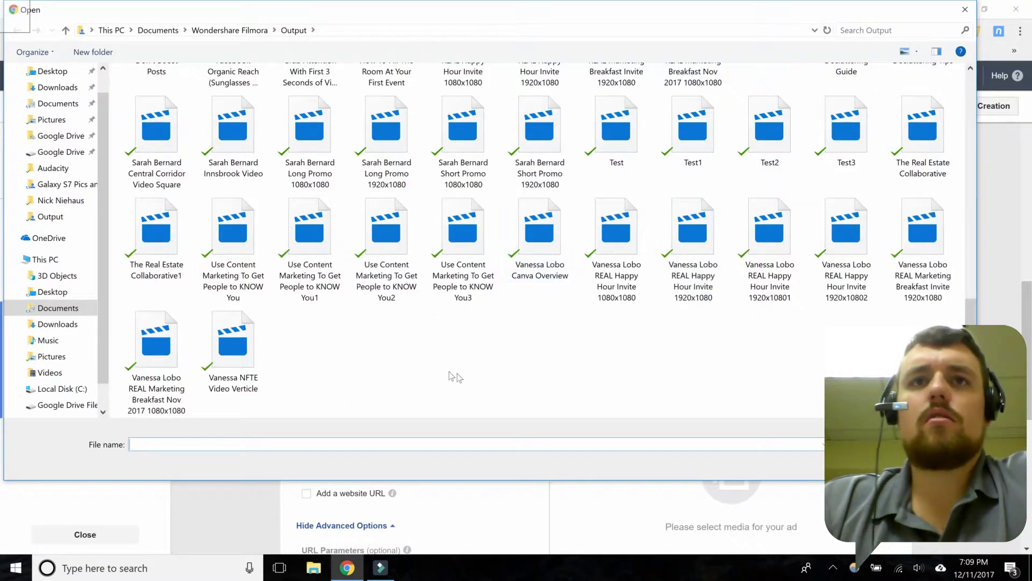
{"action": "scroll", "coordinate": [429, 364], "scroll_direction": "up", "scroll_amount": 3}
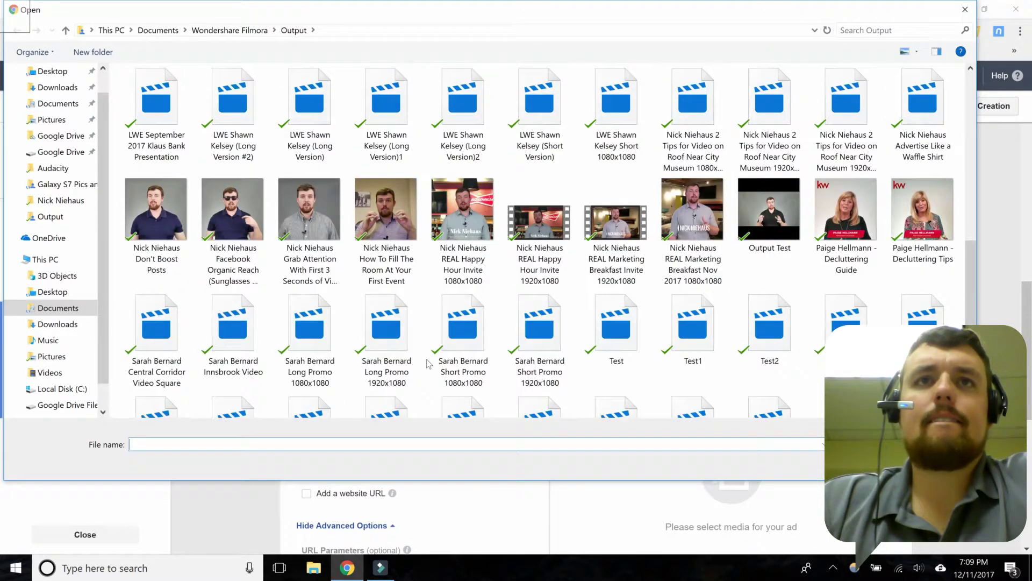
{"action": "left_click", "coordinate": [161, 206]}
{"action": "double_click", "coordinate": [161, 206]}
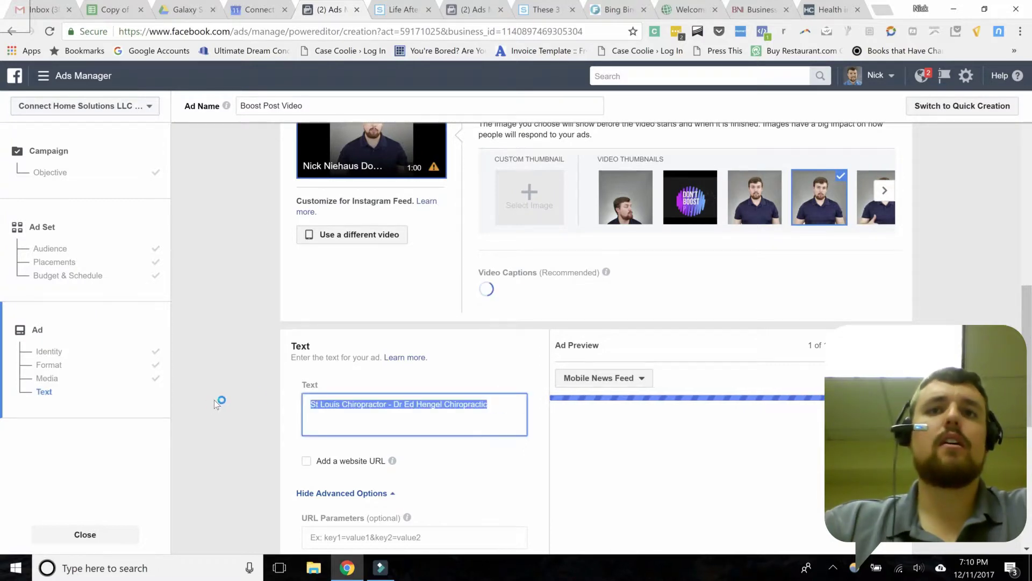
Step: Delete the ad's existing text and use the first video frame as the preview image
{"action": "triple_click", "coordinate": [398, 404]}
{"action": "key", "text": "BackSpace"}
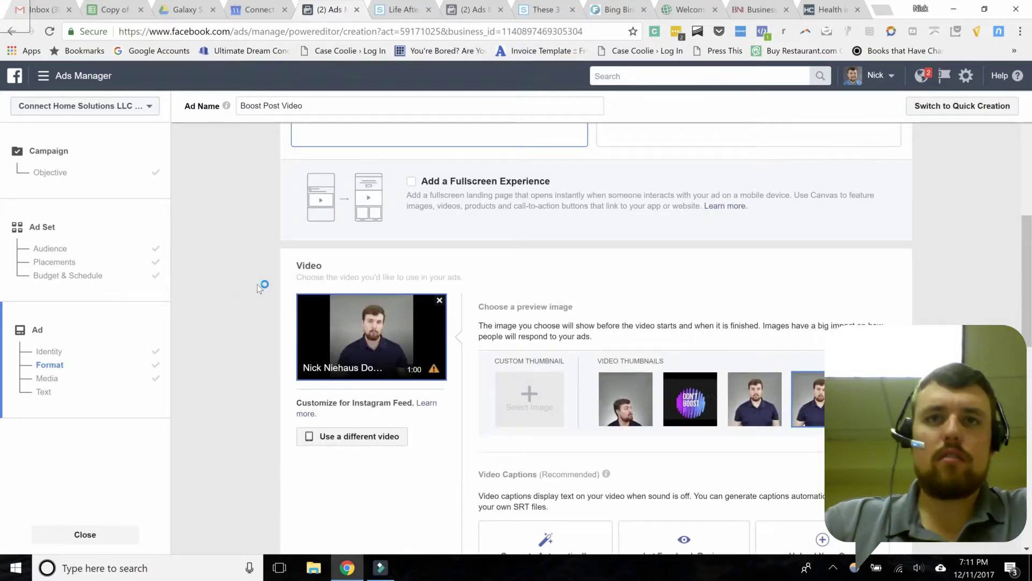
{"action": "scroll", "coordinate": [257, 283], "scroll_direction": "down", "scroll_amount": 1}
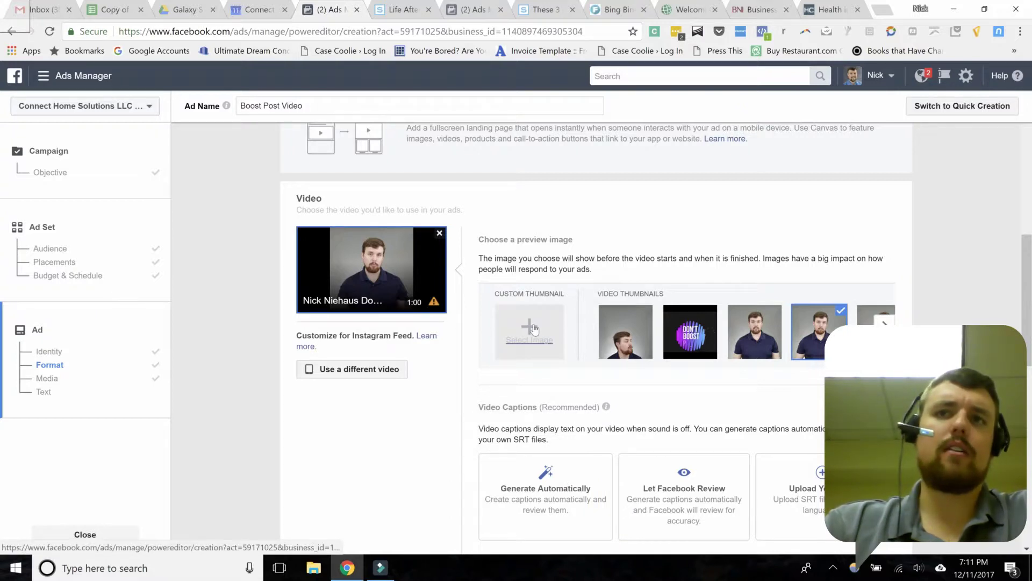
{"action": "left_click", "coordinate": [636, 333]}
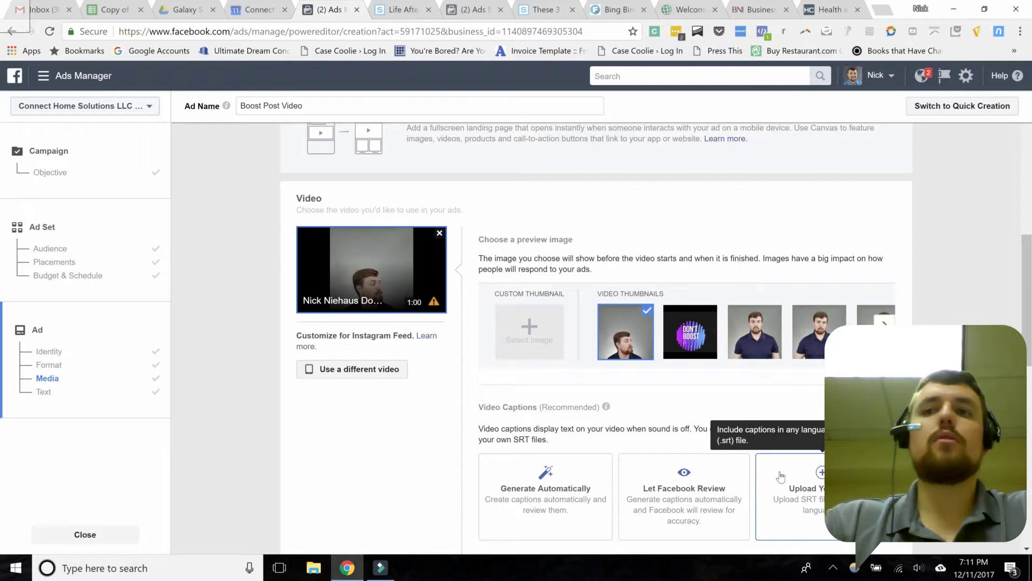
Step: Auto-generate video captions, capitalize 'Facebook' in one caption, then cancel the caption review
{"action": "left_click", "coordinate": [594, 477]}
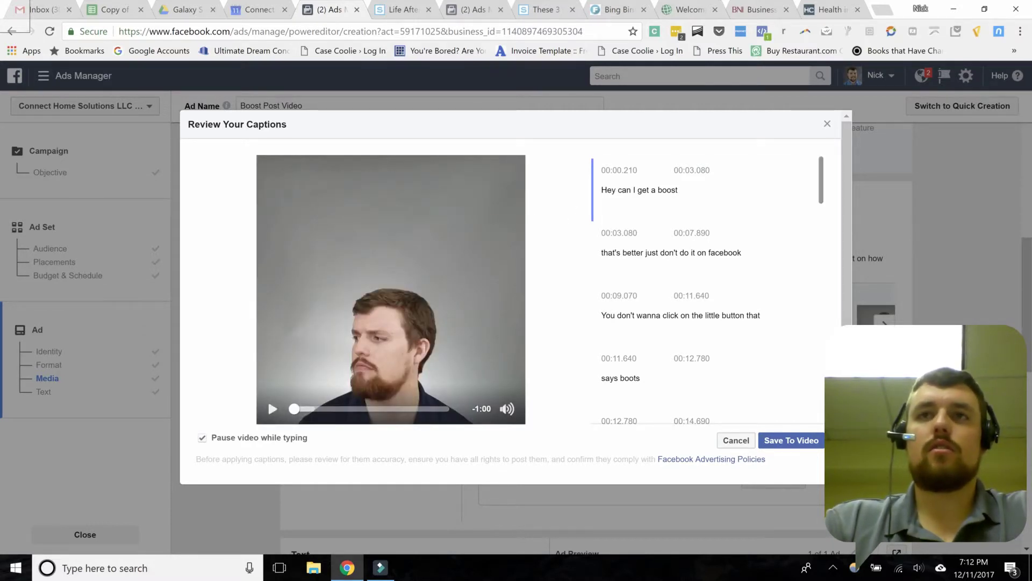
{"action": "left_click", "coordinate": [671, 252]}
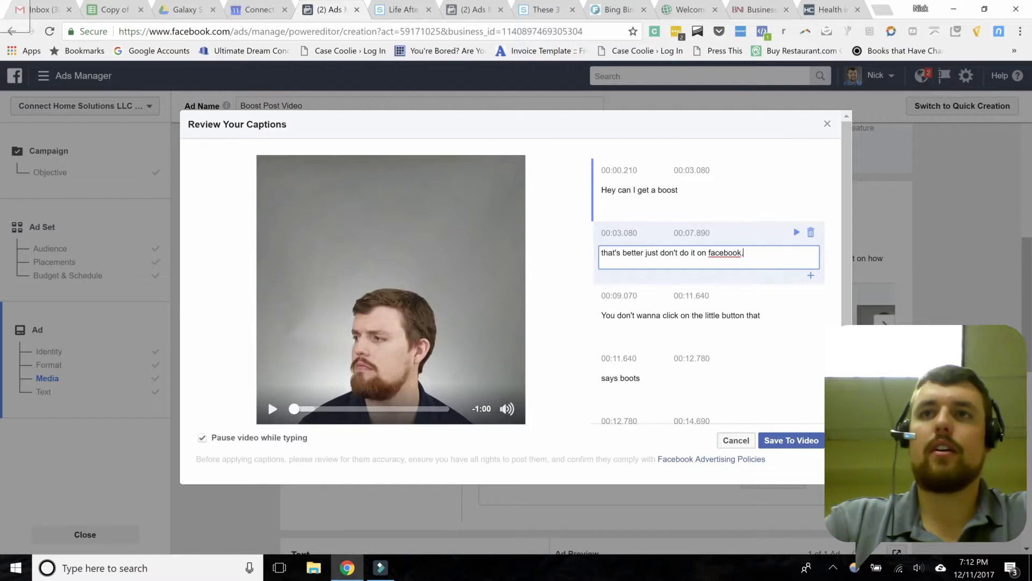
{"action": "key", "text": "Delete"}
{"action": "type", "text": "F"}
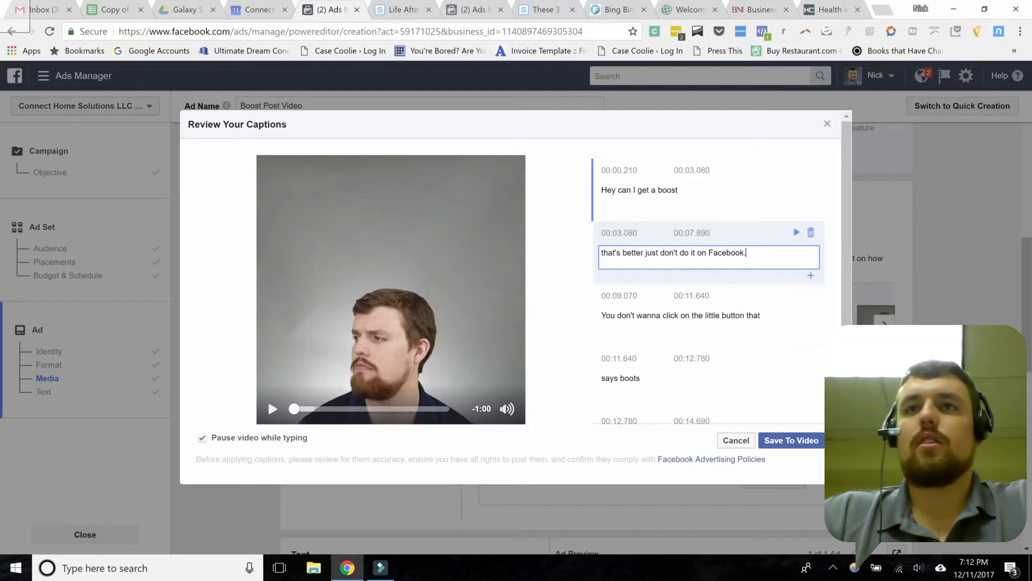
{"action": "scroll", "coordinate": [704, 417], "scroll_direction": "down", "scroll_amount": 1}
{"action": "left_click", "coordinate": [735, 443]}
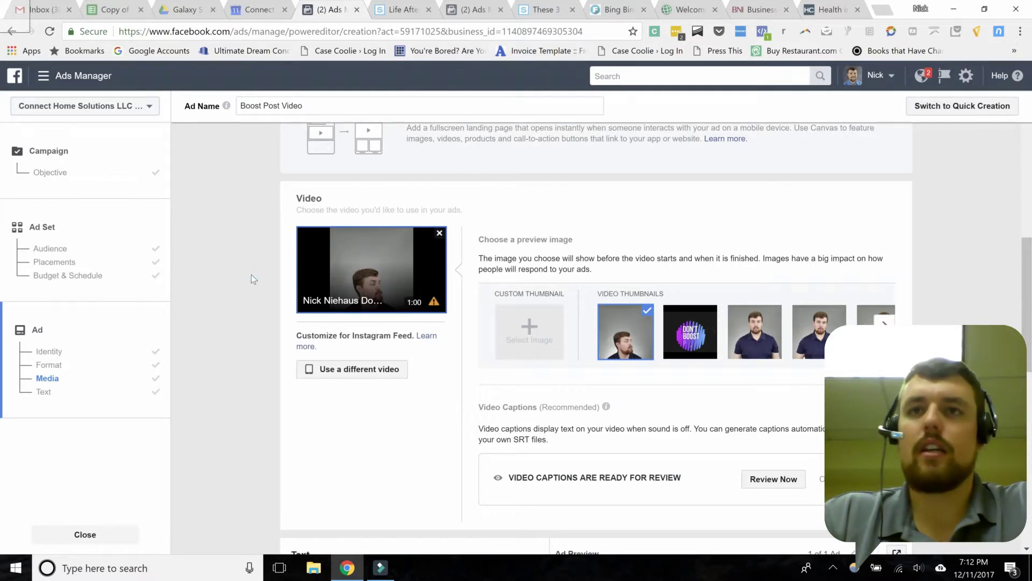
{"action": "scroll", "coordinate": [215, 258], "scroll_direction": "down", "scroll_amount": 4}
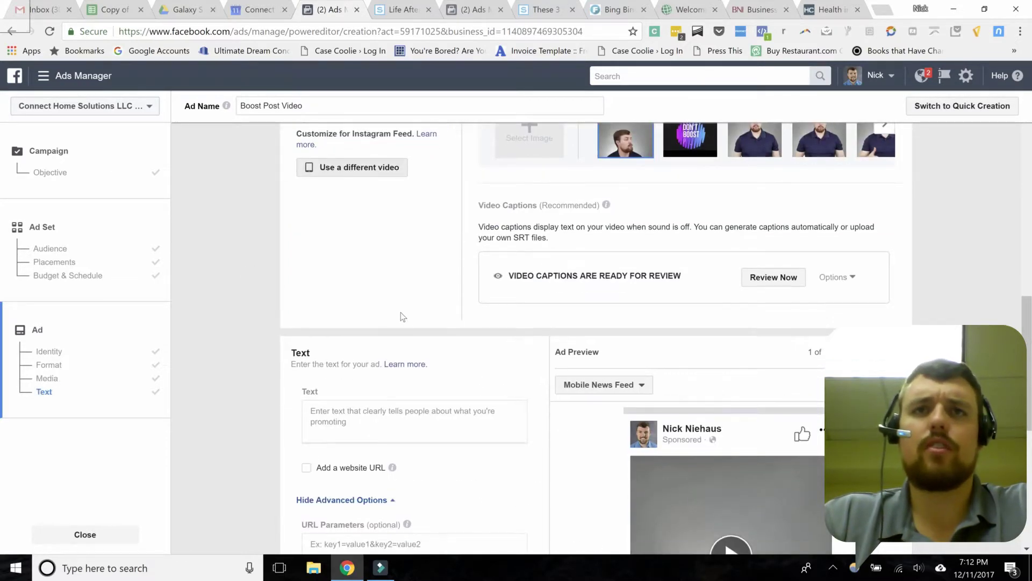
{"action": "scroll", "coordinate": [236, 241], "scroll_direction": "down", "scroll_amount": 5}
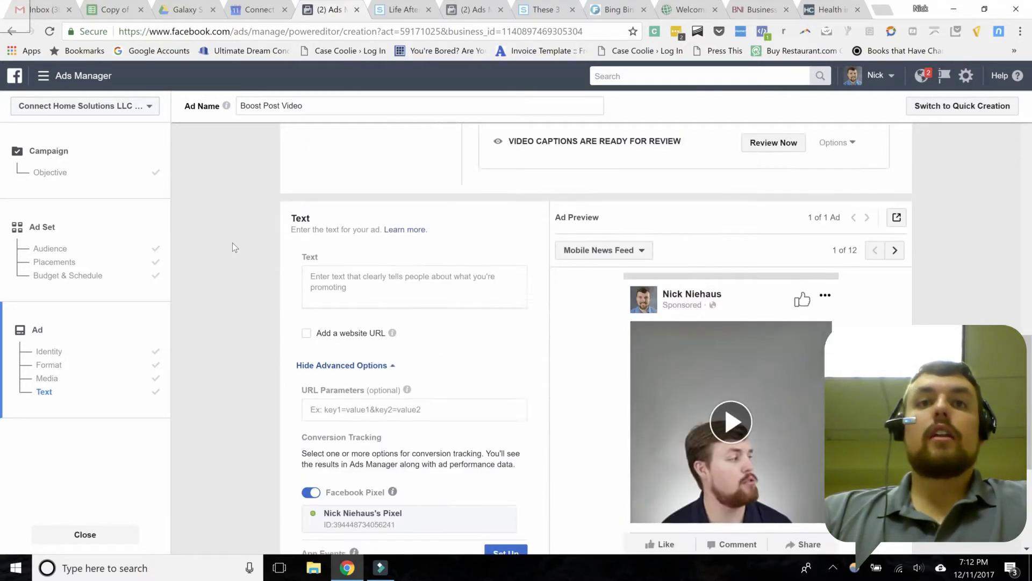
{"action": "scroll", "coordinate": [253, 266], "scroll_direction": "up", "scroll_amount": 1}
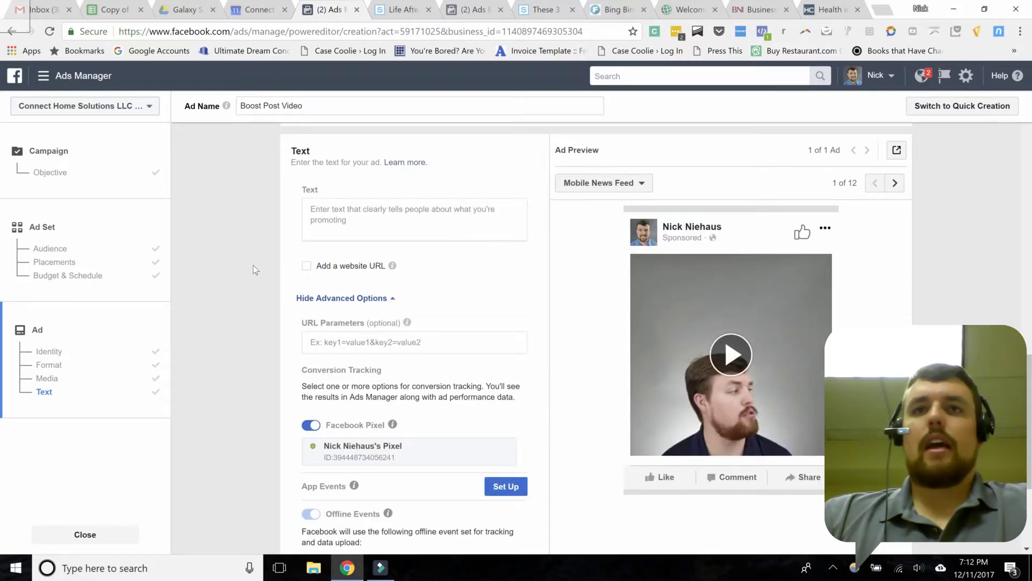
Step: Enter the ad text 'Have you ever been tempted to "boost" a post on Facebook?'
{"action": "left_click", "coordinate": [303, 233]}
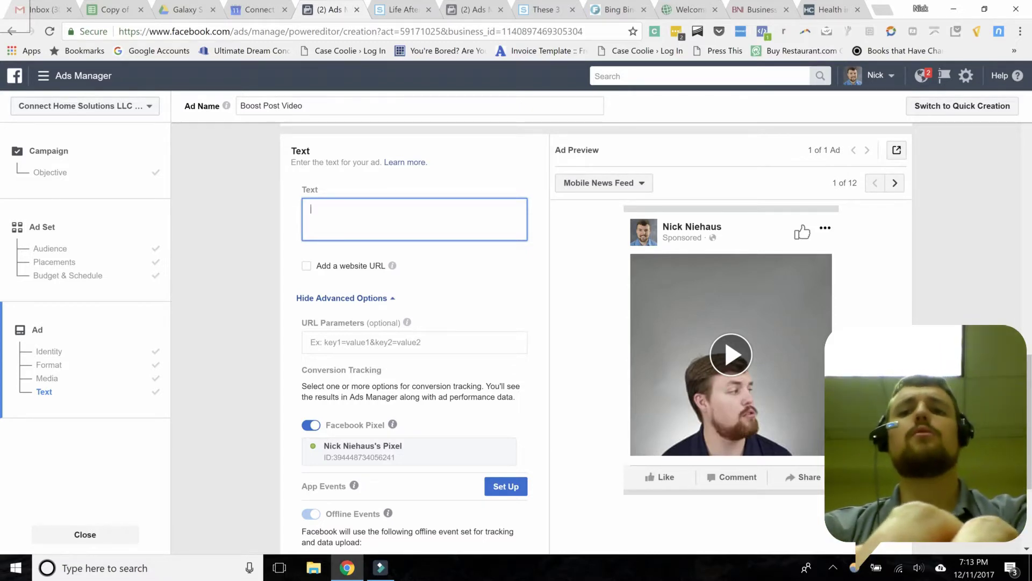
{"action": "type", "text": "Have you ever"}
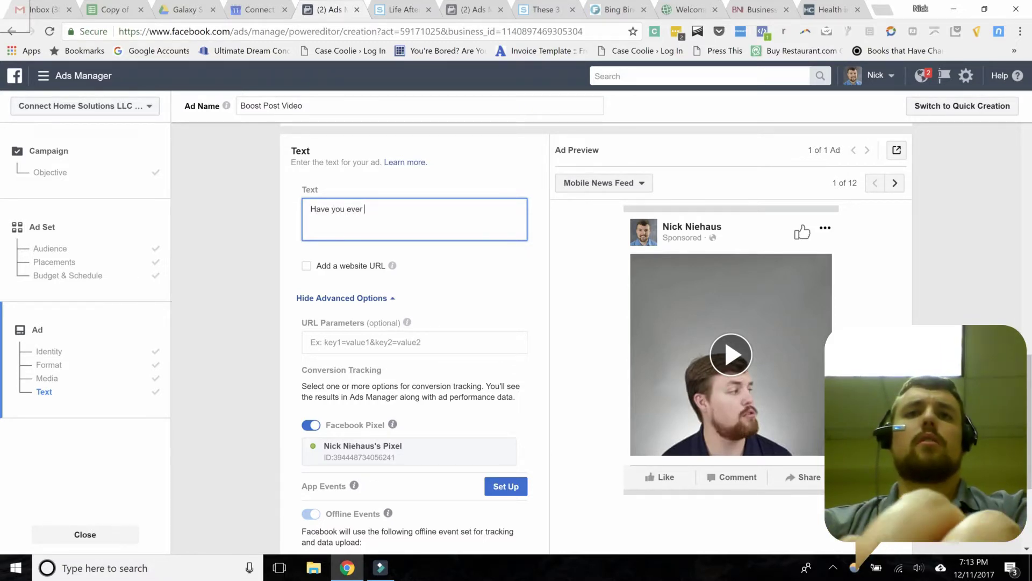
{"action": "type", "text": " bee"}
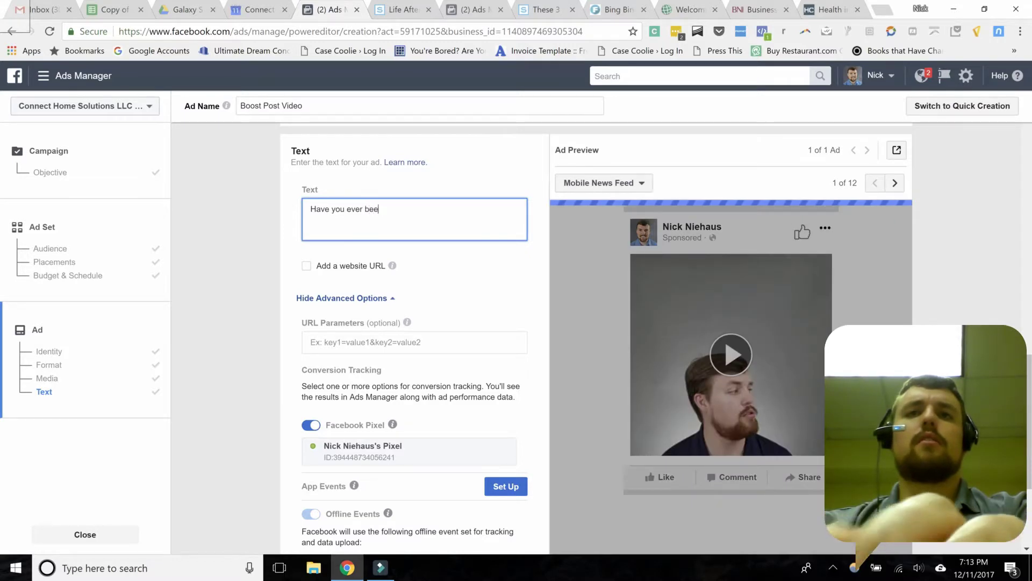
{"action": "type", "text": "n tempted to "}
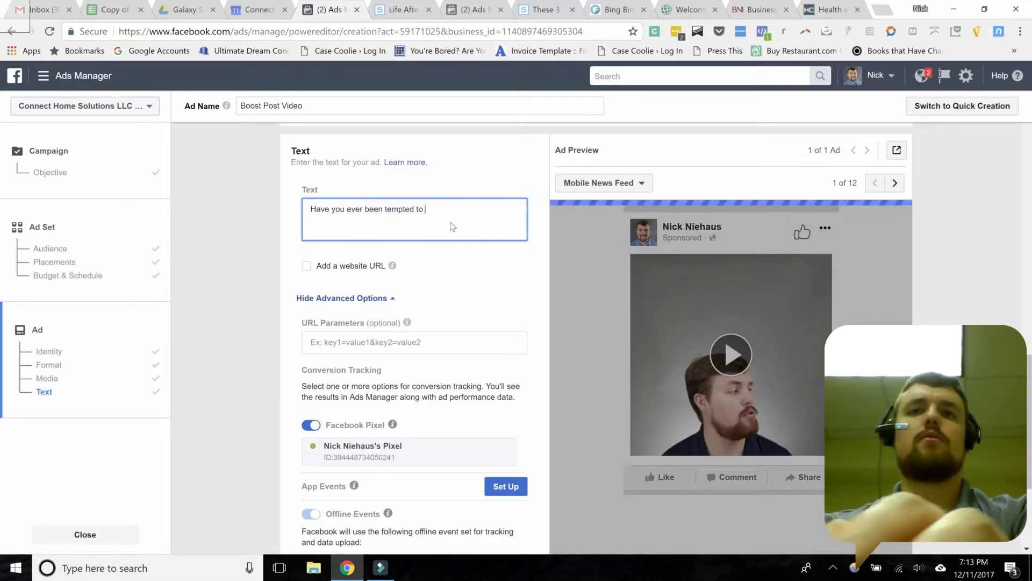
{"action": "type", "text": "boost a "}
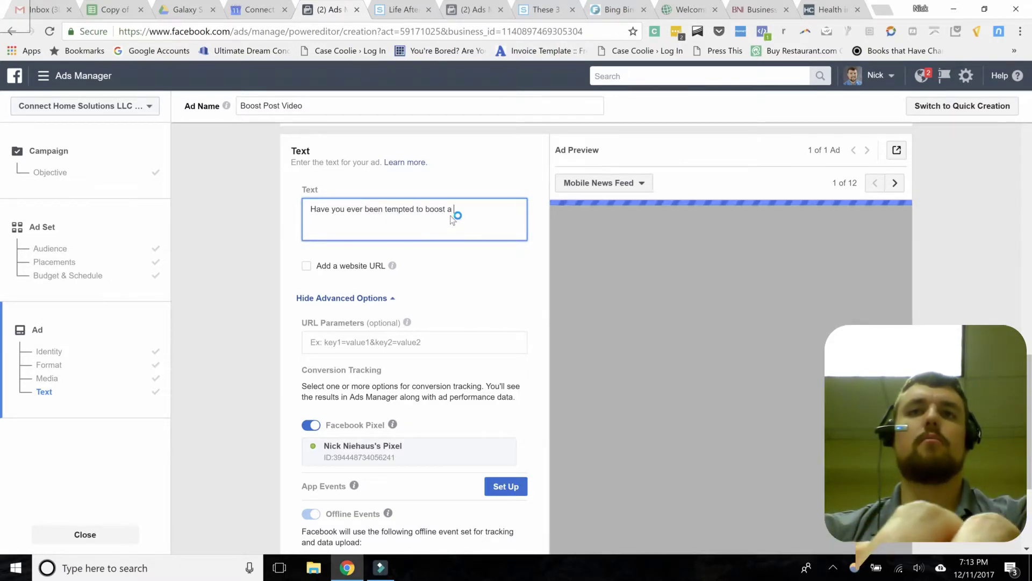
{"action": "type", "text": "post on Facebook?"}
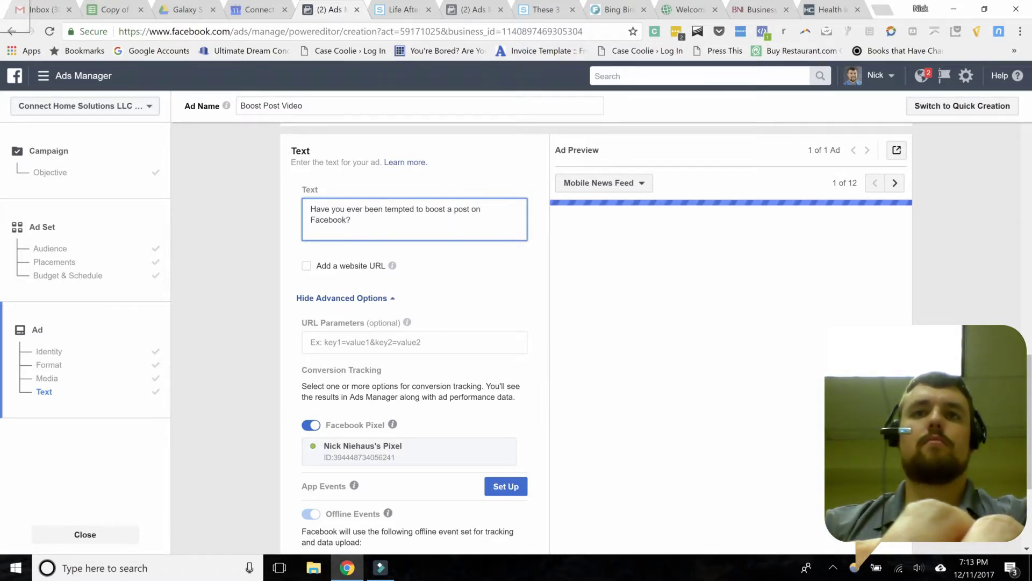
{"action": "left_click", "coordinate": [427, 209]}
{"action": "type", "text": "\""}
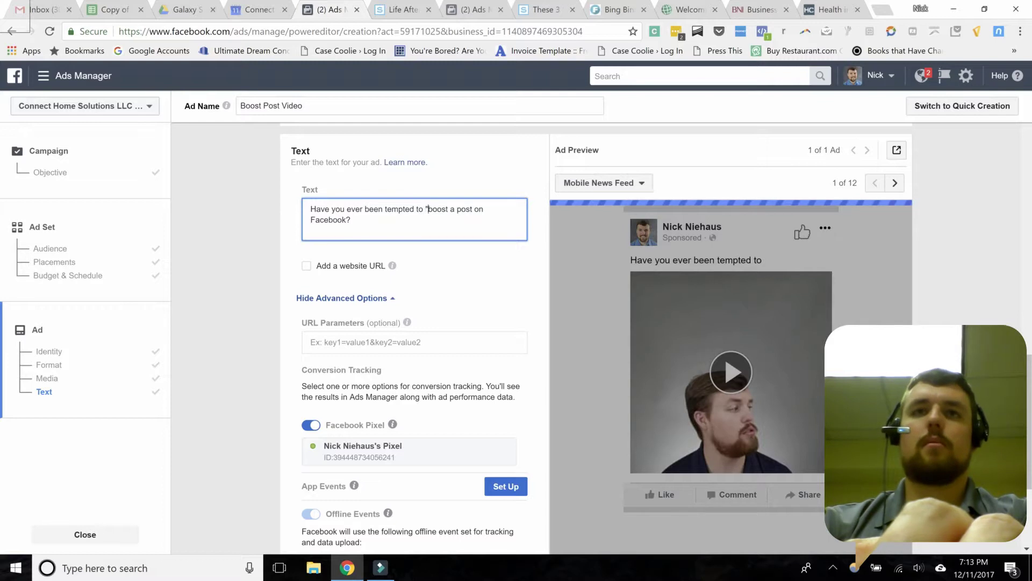
{"action": "key", "text": "Right"}
{"action": "key", "text": "Right"}
{"action": "key", "text": "Right"}
{"action": "key", "text": "Right"}
{"action": "key", "text": "Right"}
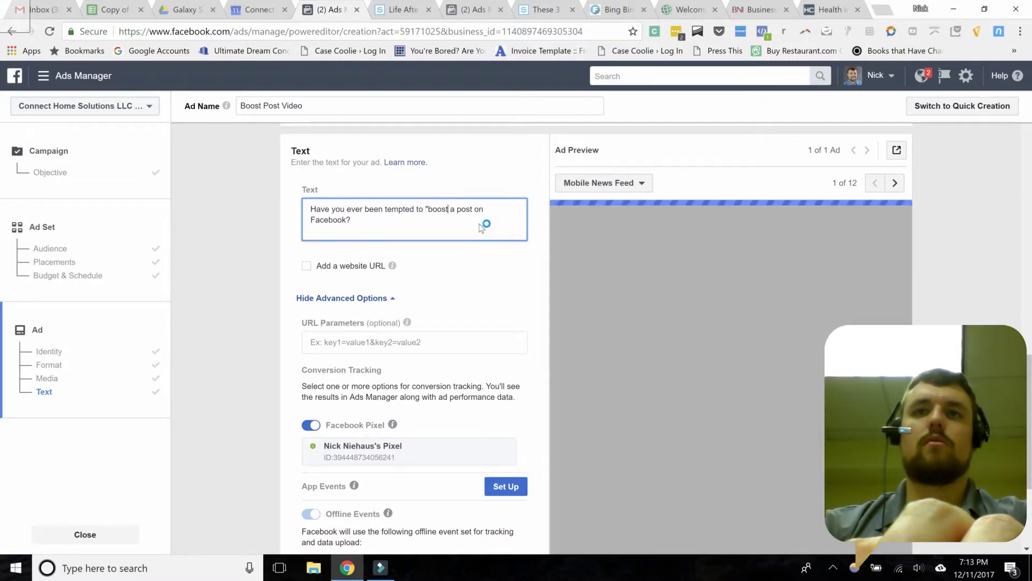
{"action": "type", "text": "\""}
Step: Add a new paragraph: 'Let me tell you why you might not want to do that!'
{"action": "key", "text": "Down"}
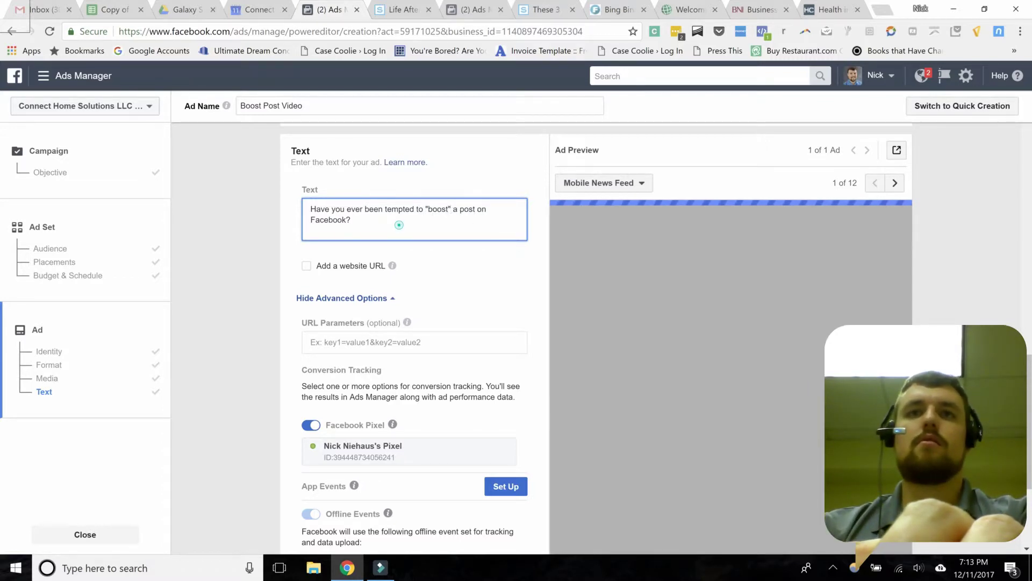
{"action": "key", "text": "Return"}
{"action": "key", "text": "Return"}
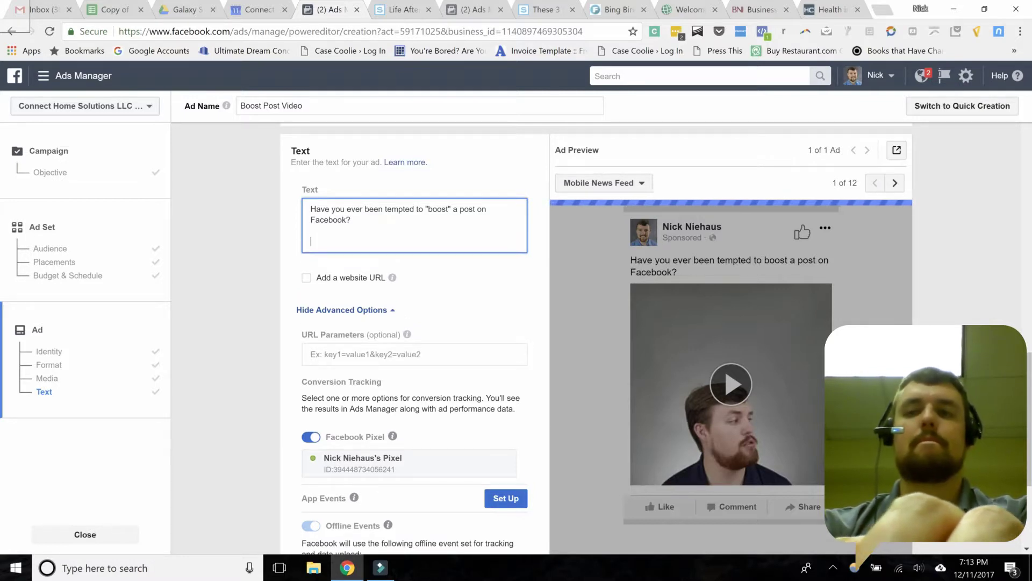
{"action": "type", "text": "Let me te"}
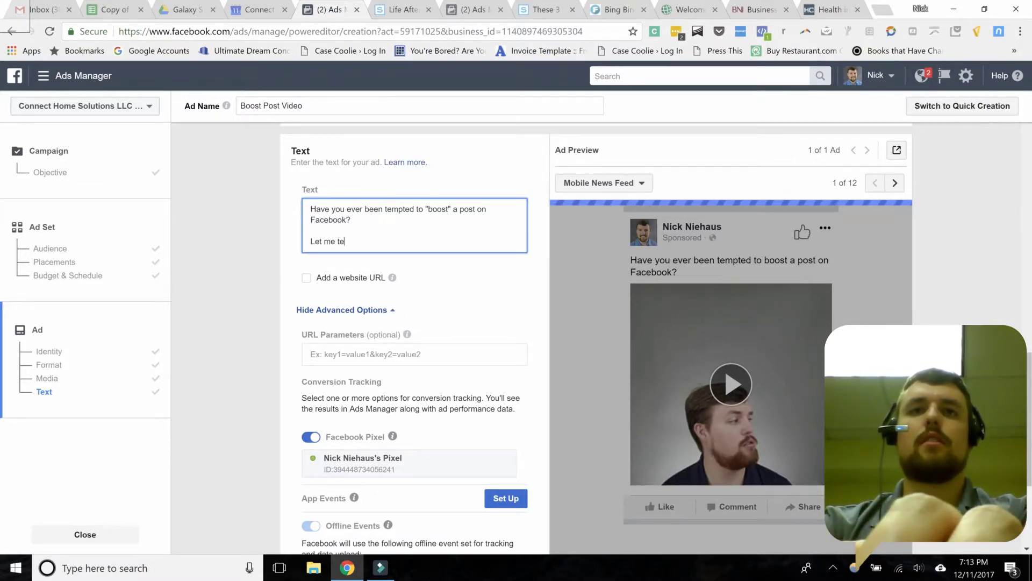
{"action": "type", "text": "ll you why "}
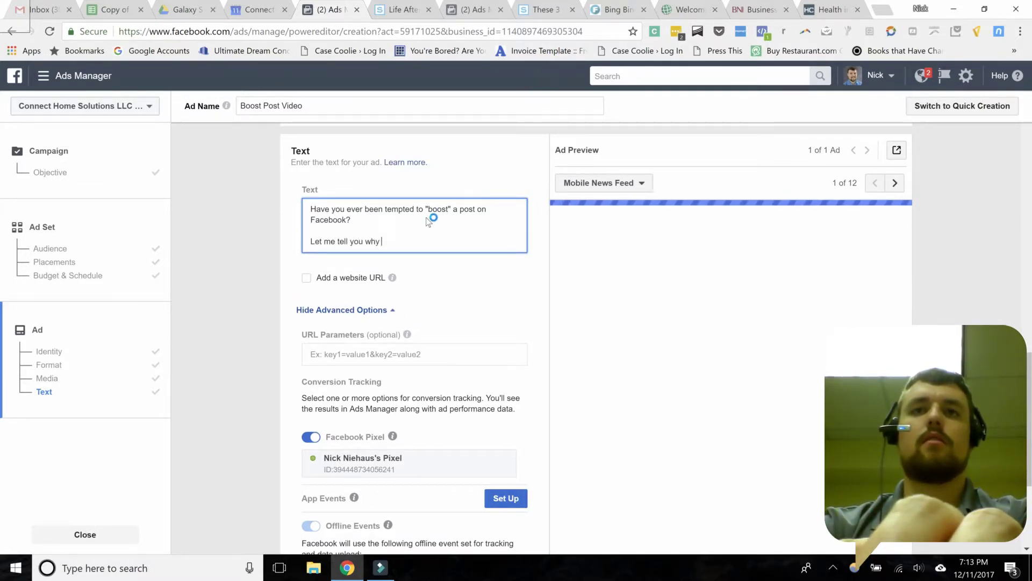
{"action": "type", "text": "you might not wan"}
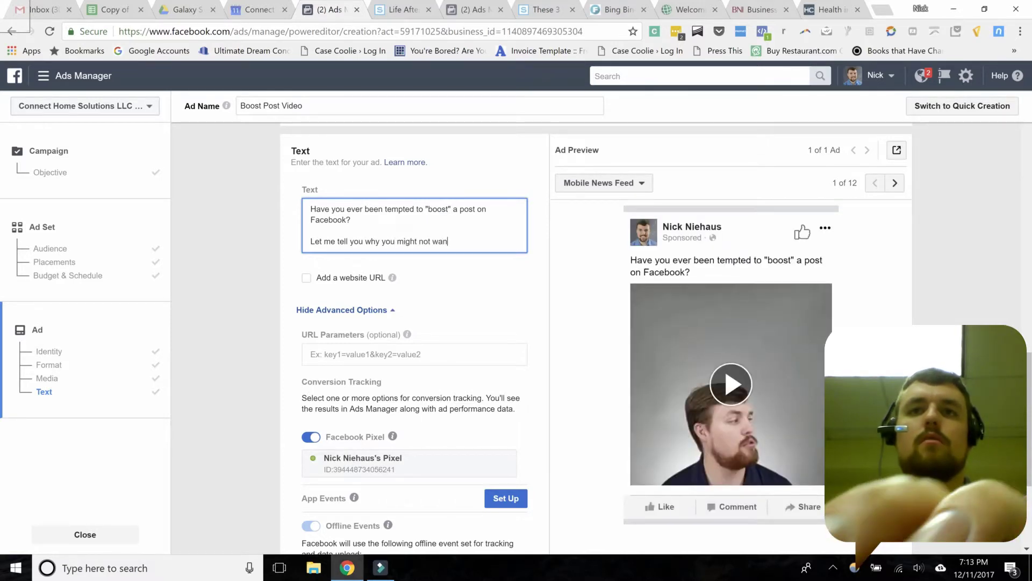
{"action": "type", "text": "t to do that!"}
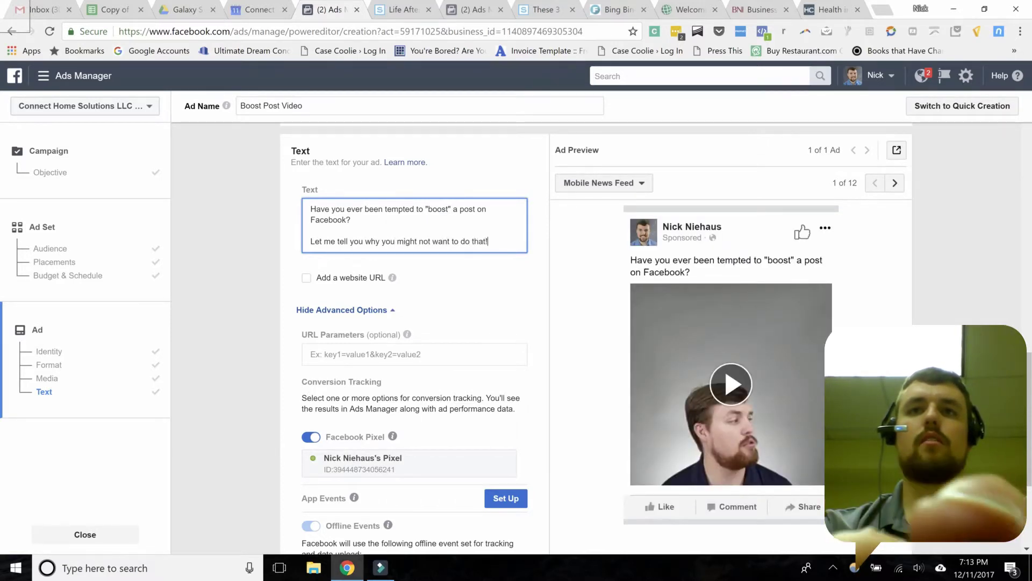
Step: Commit the added line 'Let me tell you why you might not want to do that!' so the preview refreshes
{"action": "left_click", "coordinate": [477, 283]}
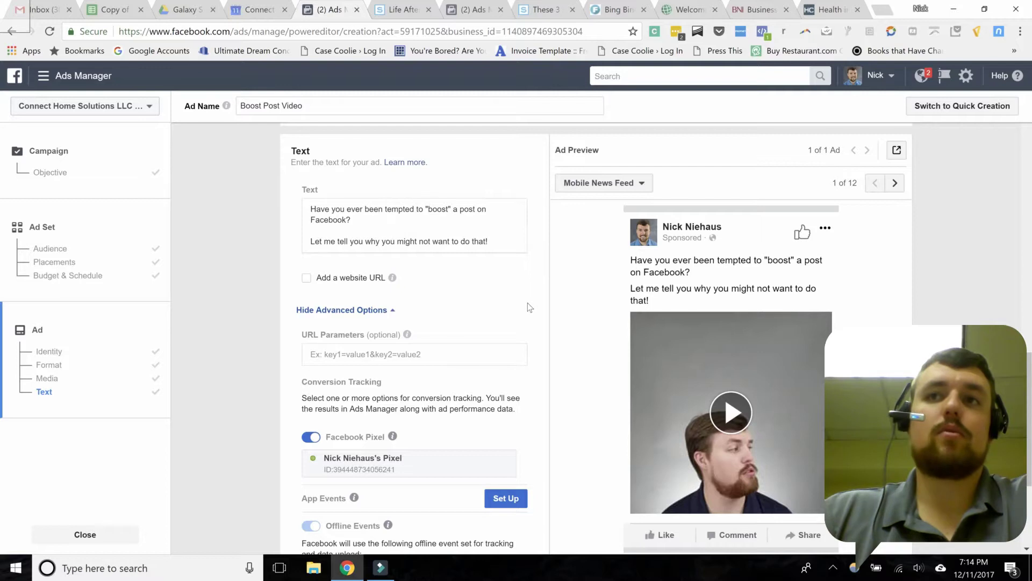
Step: Enable Add a website URL, leaving the URL field empty, and scroll down the ad form
{"action": "left_click", "coordinate": [307, 278]}
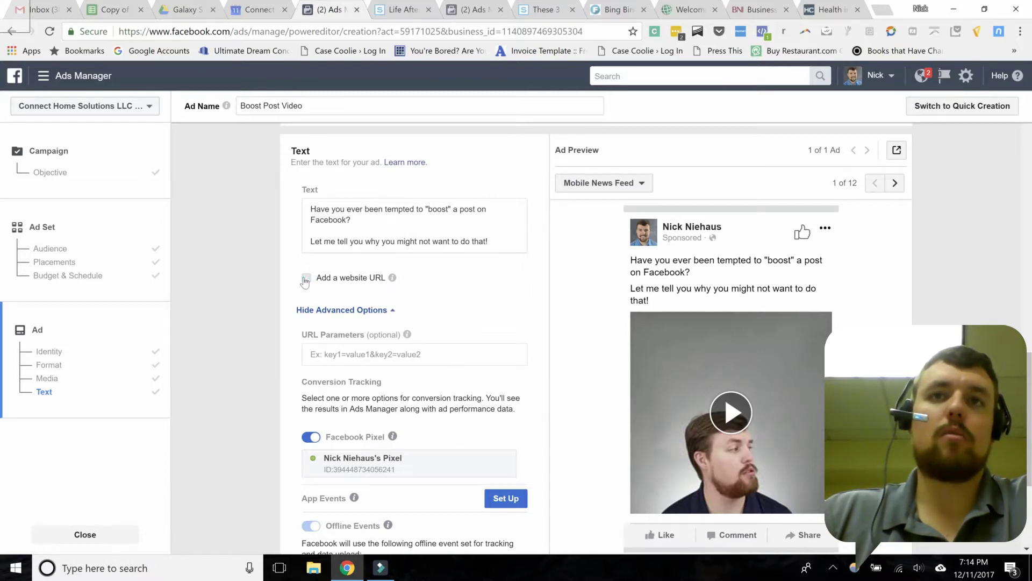
{"action": "left_click", "coordinate": [311, 329]}
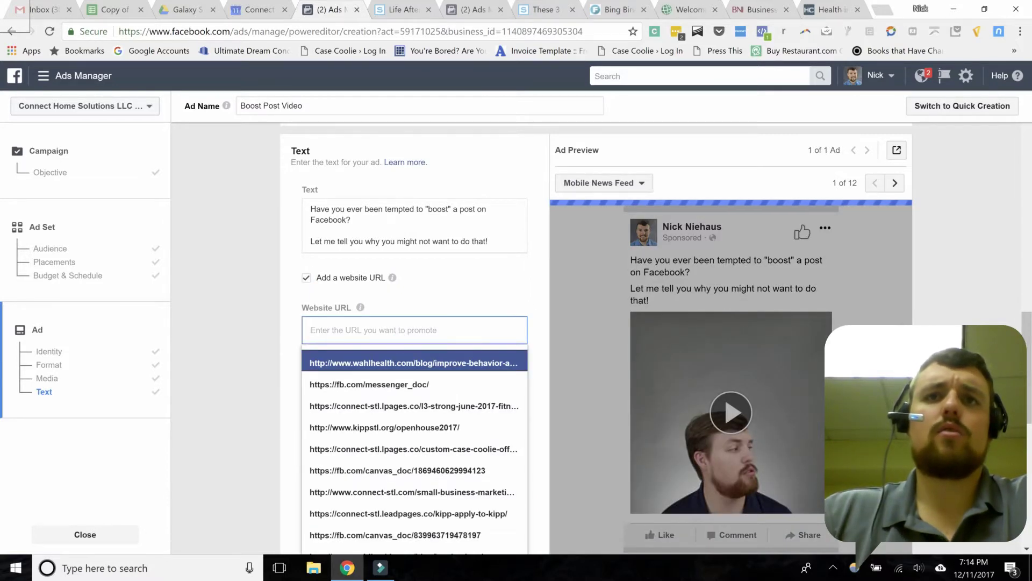
{"action": "left_click", "coordinate": [288, 290]}
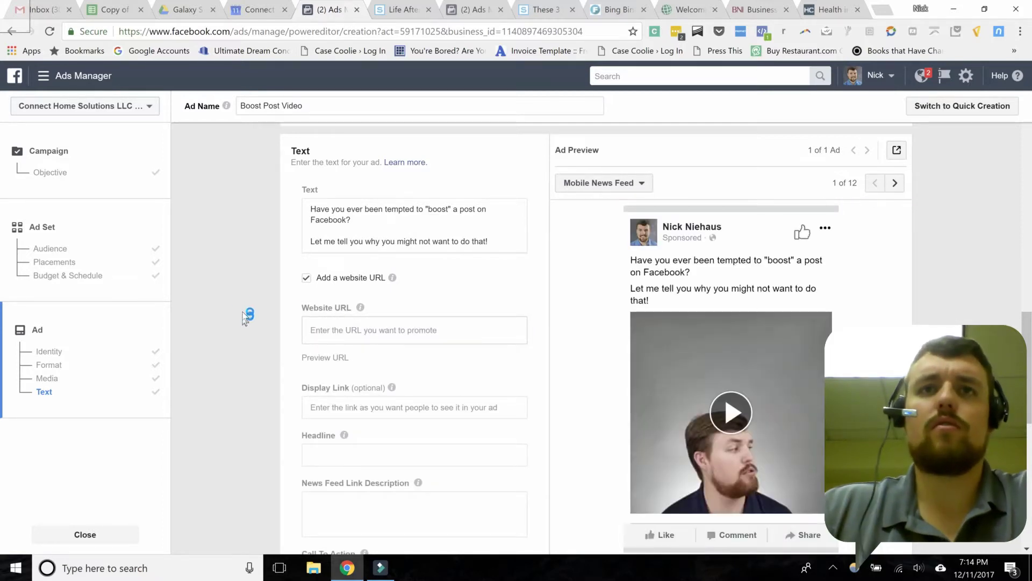
{"action": "scroll", "coordinate": [248, 277], "scroll_direction": "down", "scroll_amount": 2}
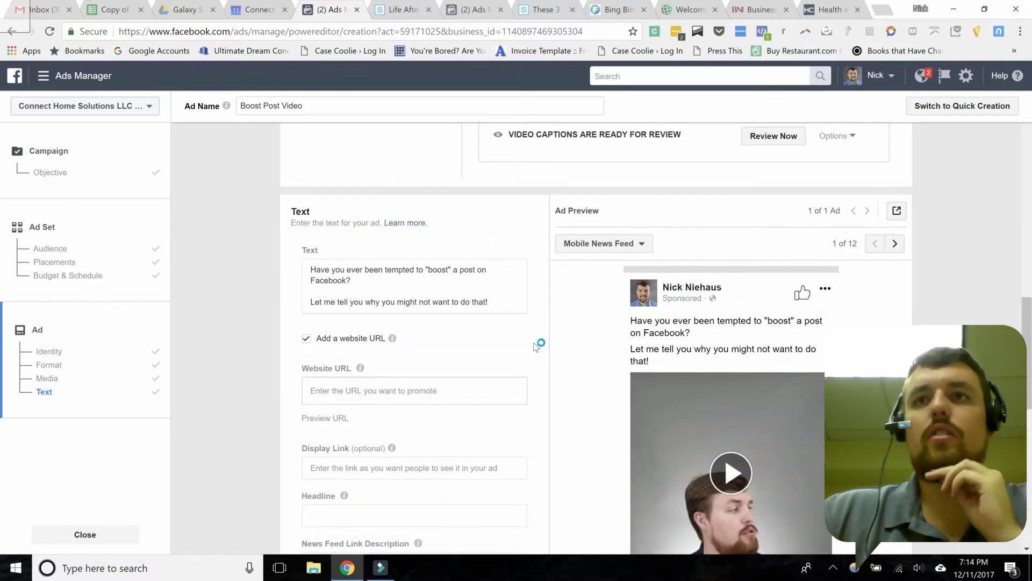
{"action": "scroll", "coordinate": [536, 345], "scroll_direction": "down", "scroll_amount": 1}
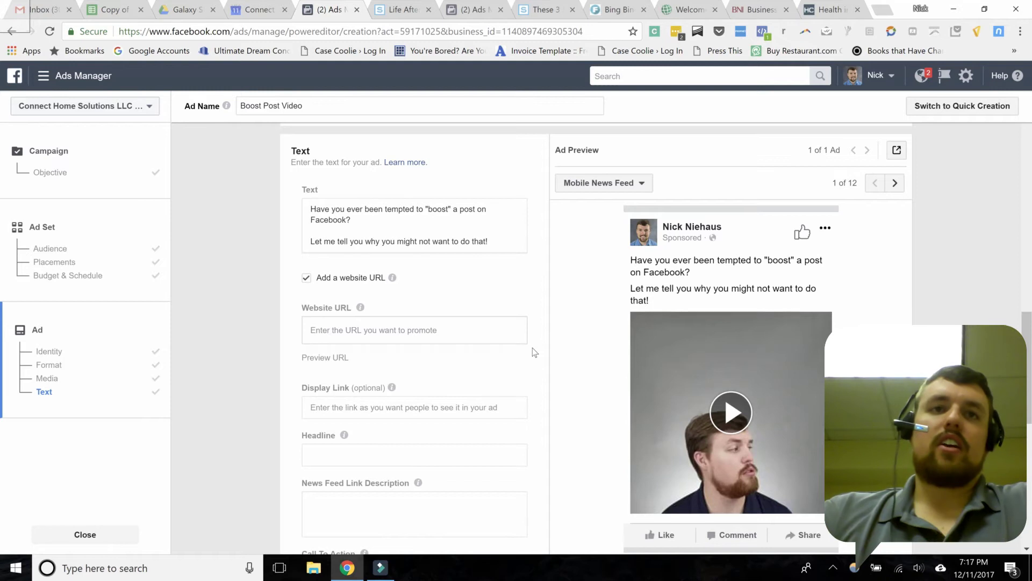
Step: Scroll down to the bottom of the ad form where the Confirm button is
{"action": "scroll", "coordinate": [533, 354], "scroll_direction": "down", "scroll_amount": 5}
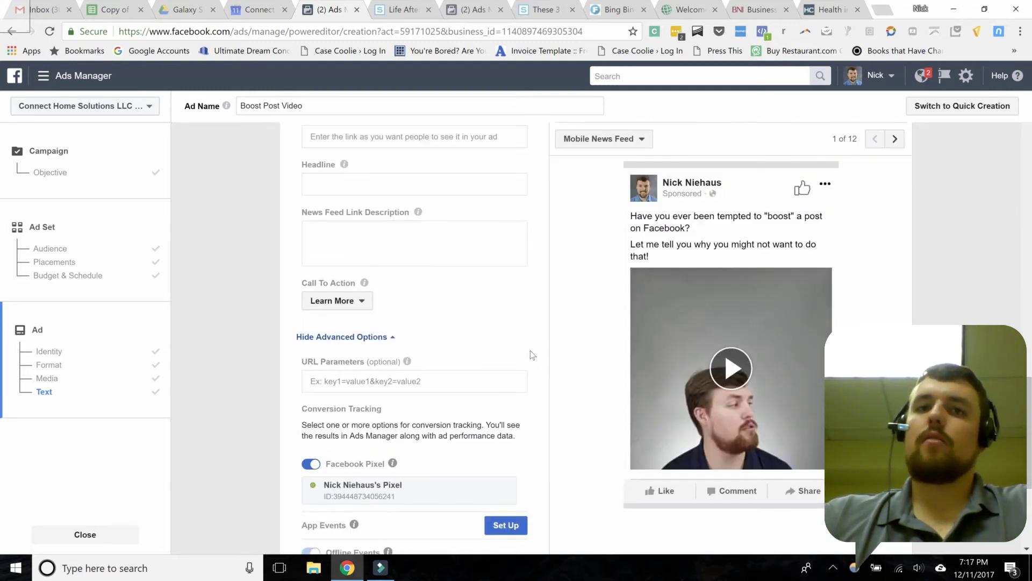
{"action": "scroll", "coordinate": [532, 355], "scroll_direction": "down", "scroll_amount": 3}
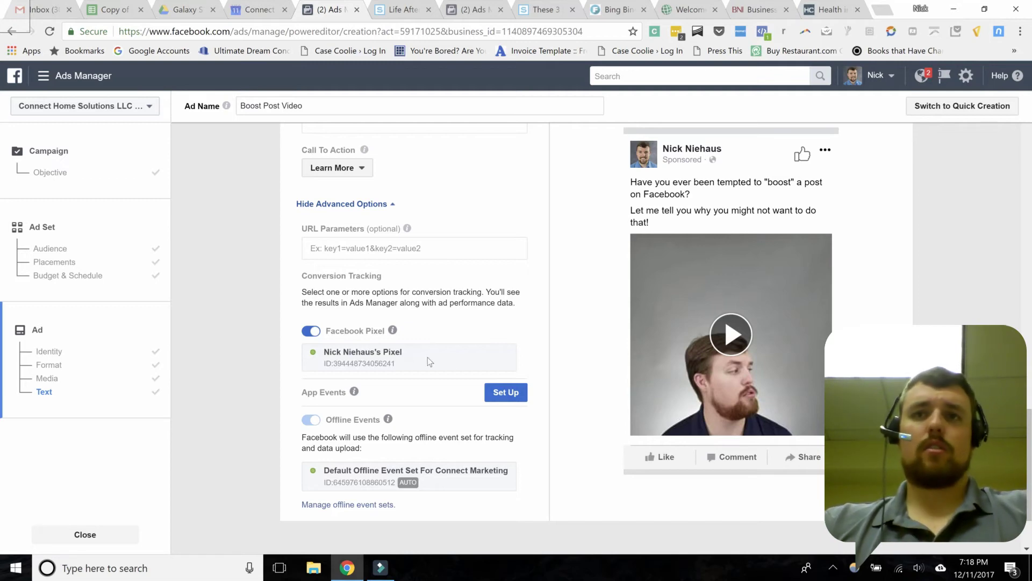
{"action": "scroll", "coordinate": [542, 347], "scroll_direction": "down", "scroll_amount": 2}
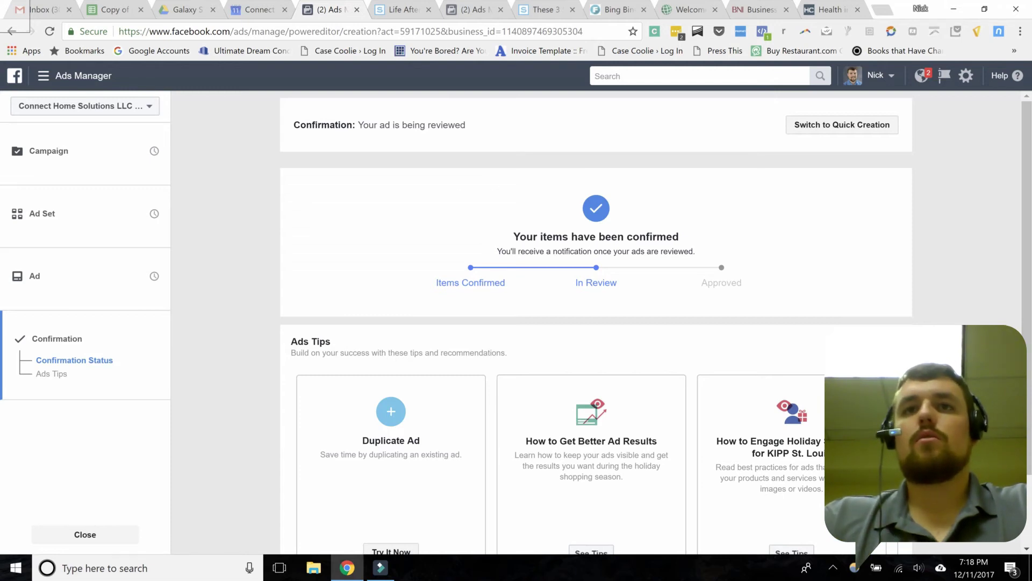
Step: Scroll down the ad confirmation page
{"action": "scroll", "coordinate": [536, 209], "scroll_direction": "down", "scroll_amount": 2}
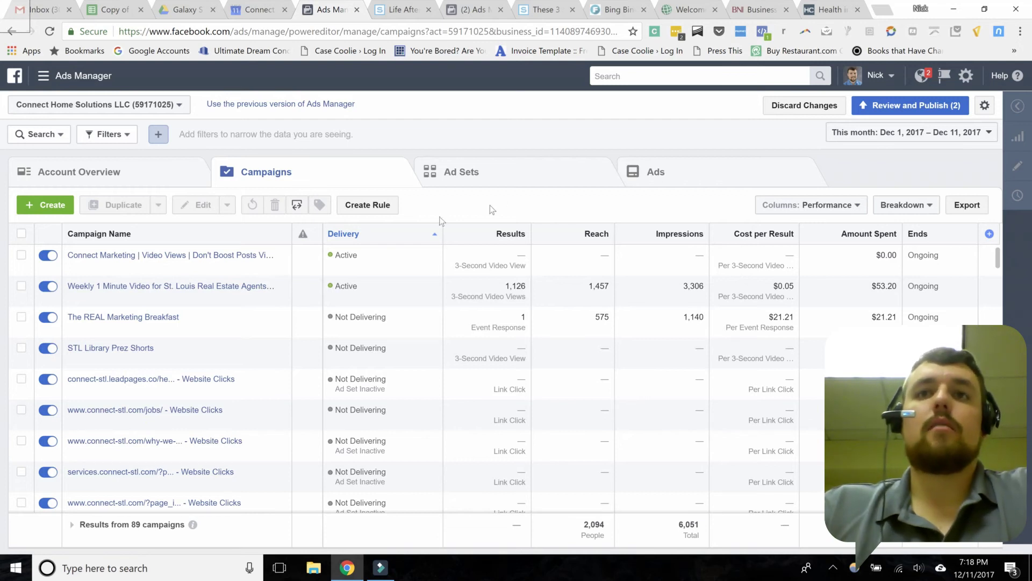
Step: Toggle off the new video views campaign and open Review and Publish for the status change
{"action": "left_click", "coordinate": [38, 257]}
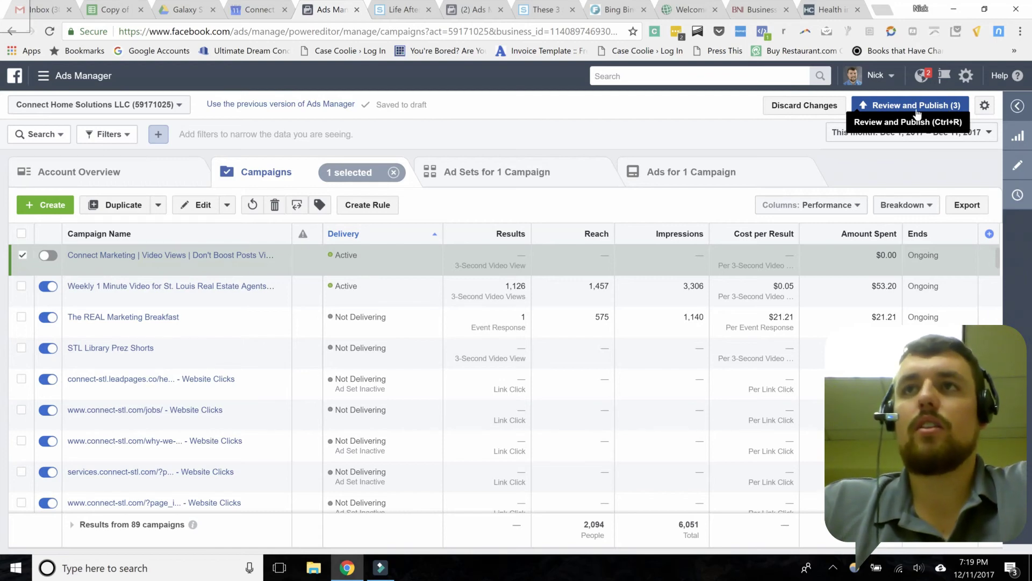
{"action": "left_click", "coordinate": [882, 106]}
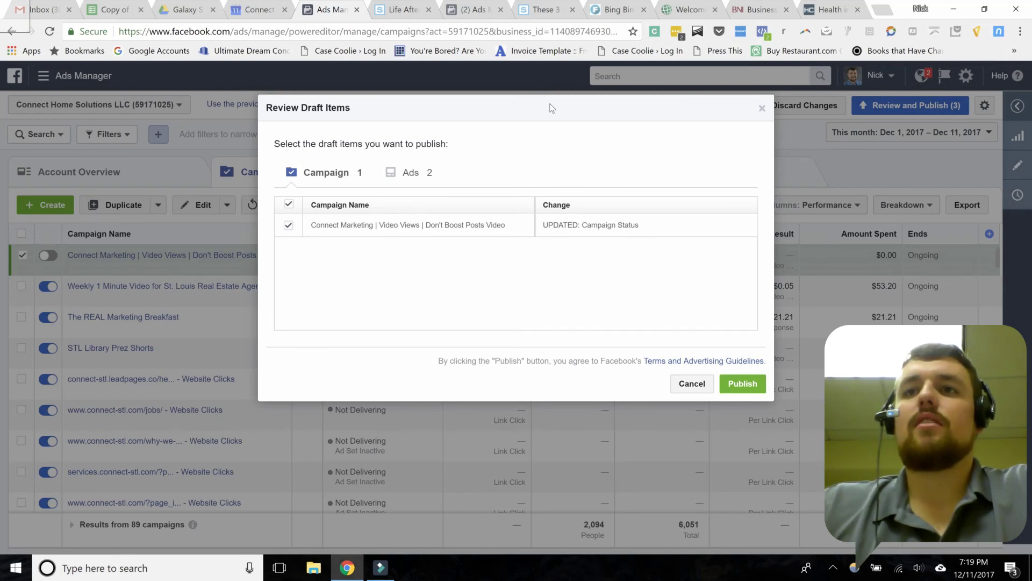
Step: Publish the campaign status change from the Review Draft Items dialog
{"action": "left_click", "coordinate": [743, 384]}
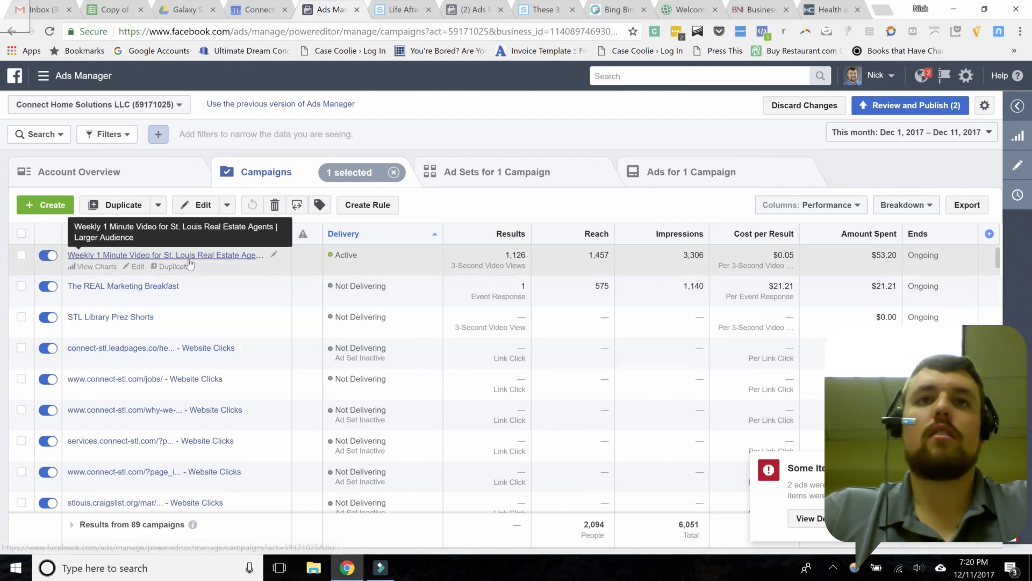
{"action": "scroll", "coordinate": [196, 263], "scroll_direction": "down", "scroll_amount": 3}
{"action": "scroll", "coordinate": [196, 264], "scroll_direction": "down", "scroll_amount": 3}
{"action": "scroll", "coordinate": [196, 269], "scroll_direction": "up", "scroll_amount": 3}
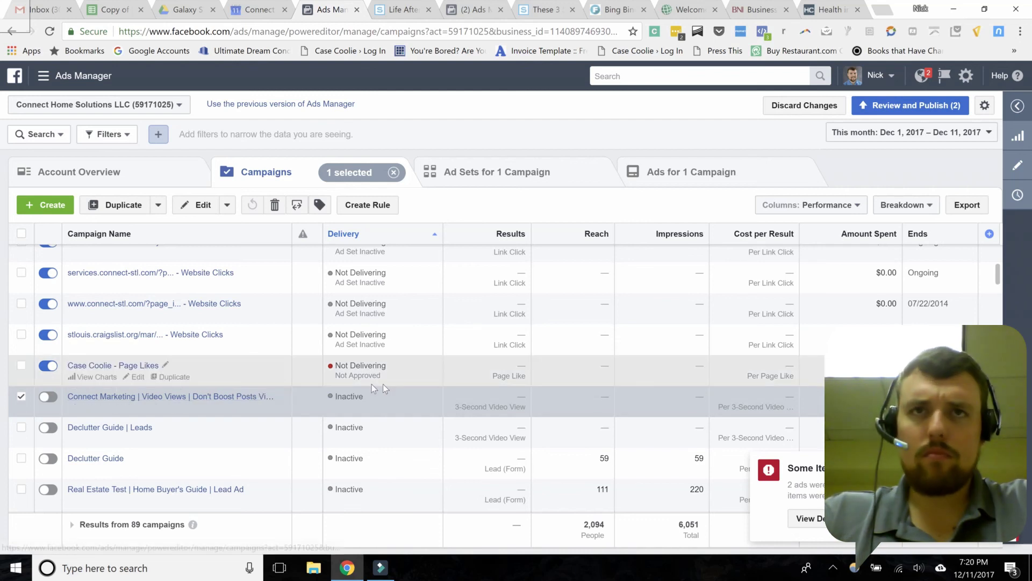
{"action": "scroll", "coordinate": [398, 379], "scroll_direction": "up", "scroll_amount": 3}
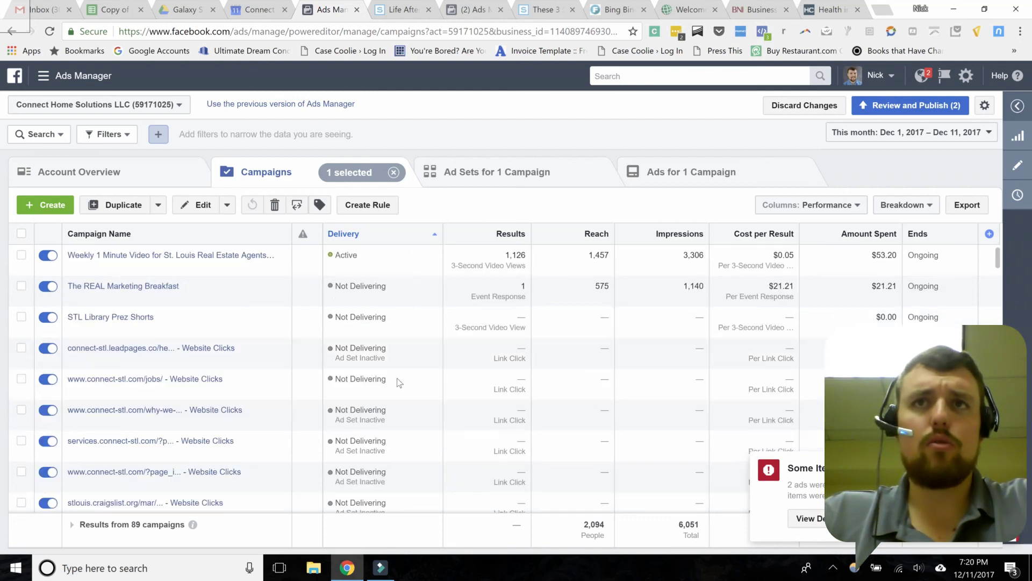